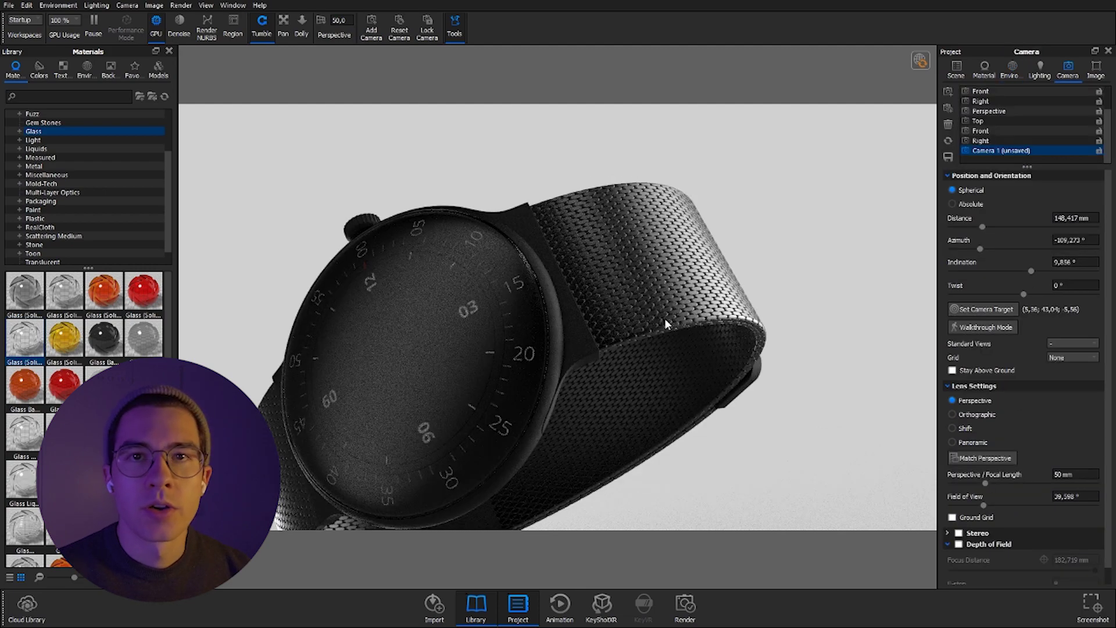
# Orbit the KeyShot camera closer around the watch render
pyautogui.moveTo(690, 306); pyautogui.dragTo(645, 268)
pyautogui.scroll(2, 645, 269)
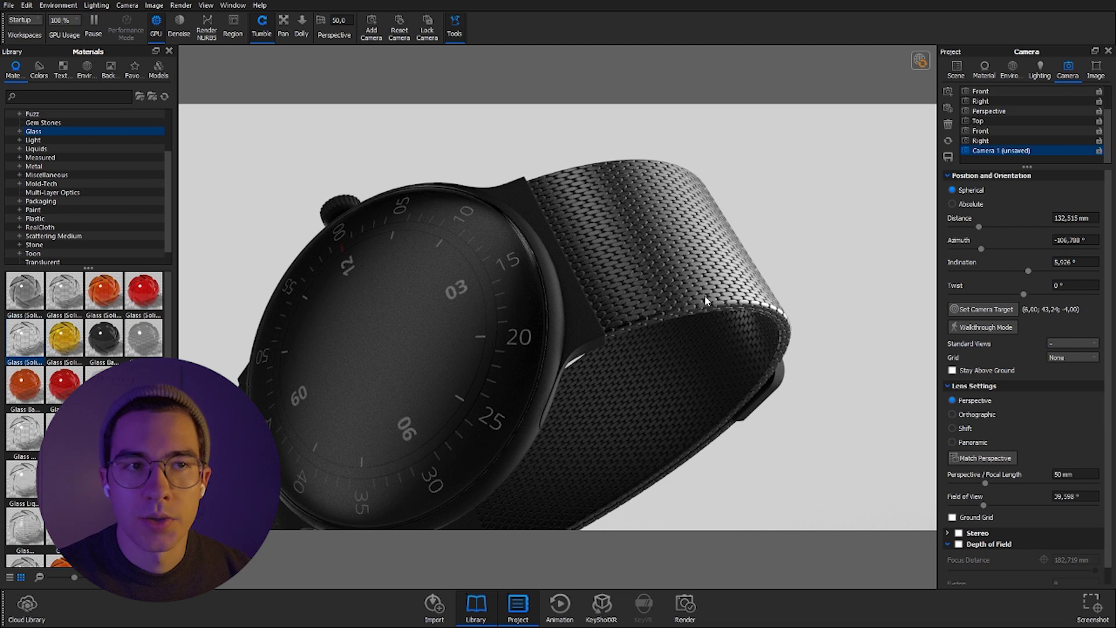
pyautogui.scroll(-3, 637, 356)
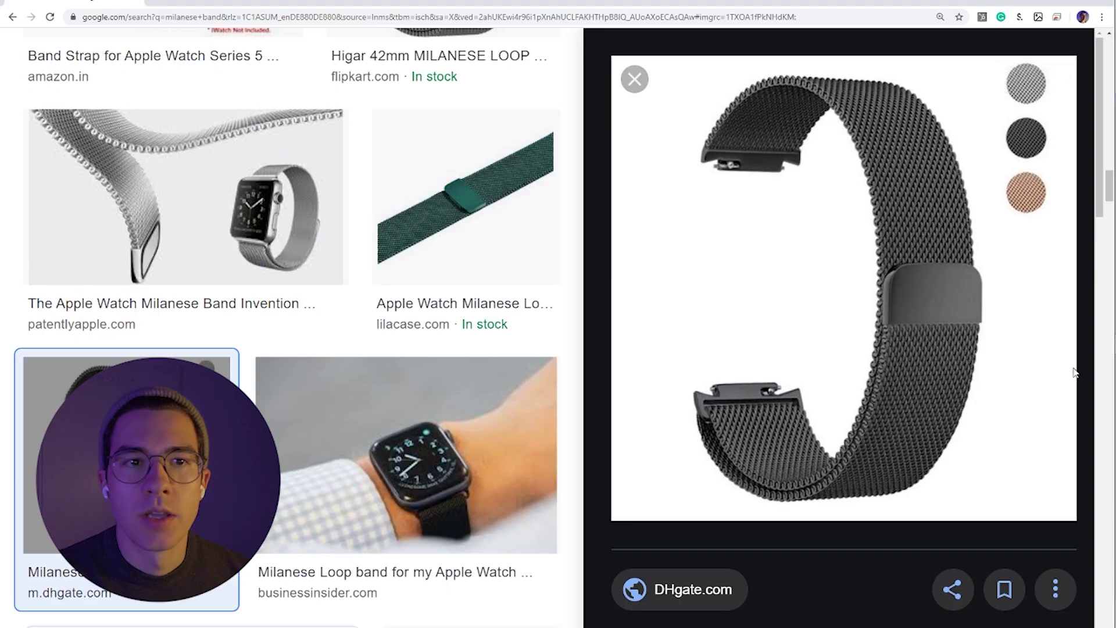
pyautogui.moveTo(844, 288)
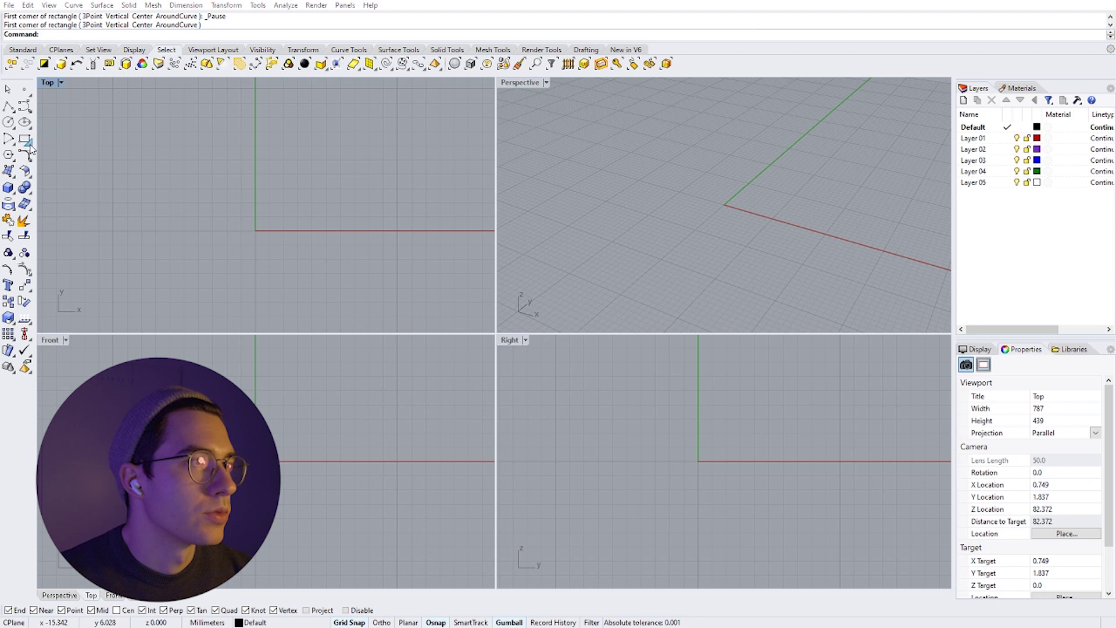
# Draw a tall narrow rounded rectangle at the origin with fully rounded slot ends
pyautogui.click(33, 145)
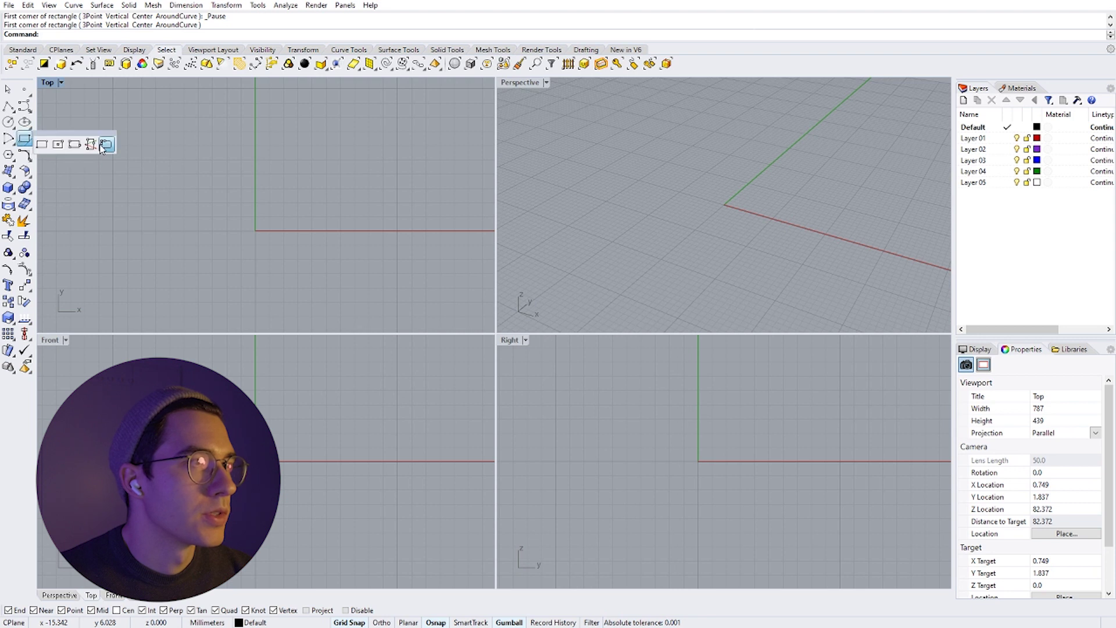
pyautogui.click(105, 145)
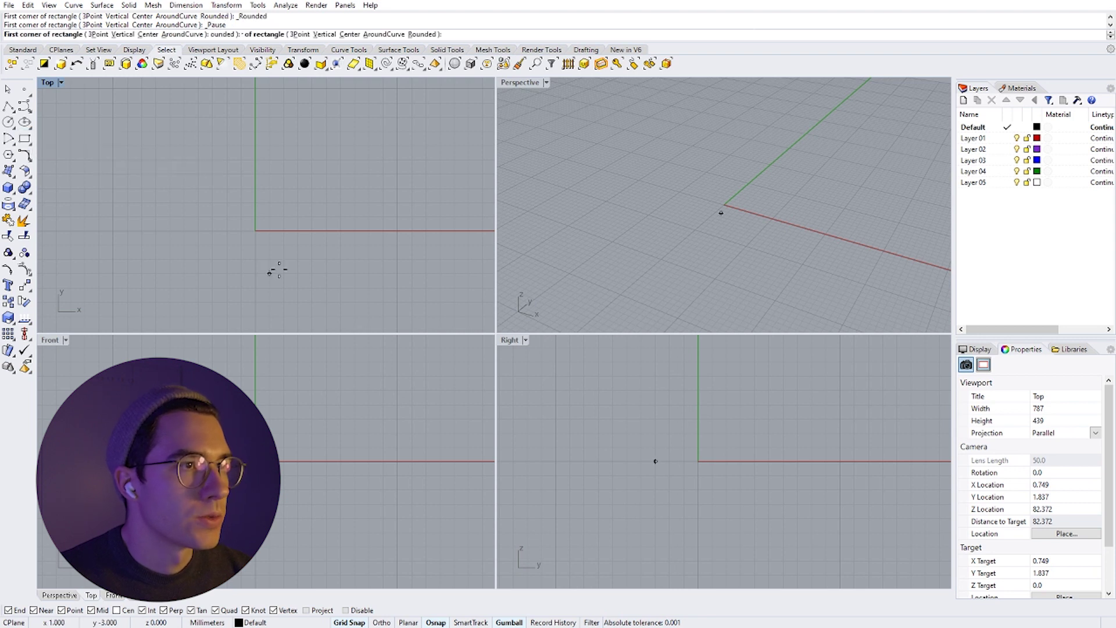
pyautogui.click(256, 230)
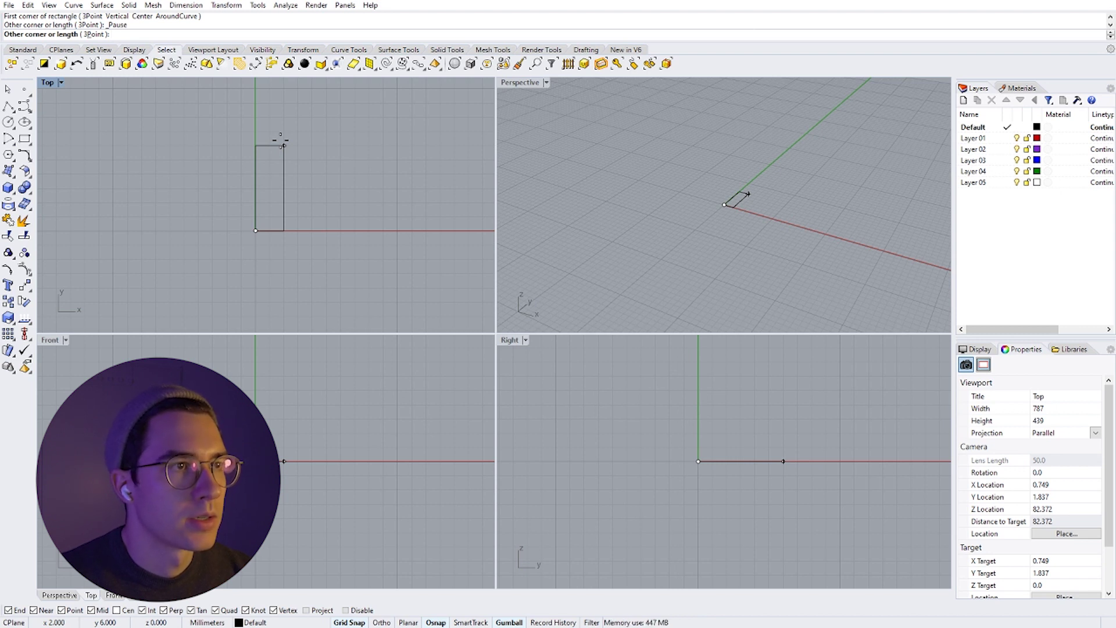
pyautogui.click(282, 145)
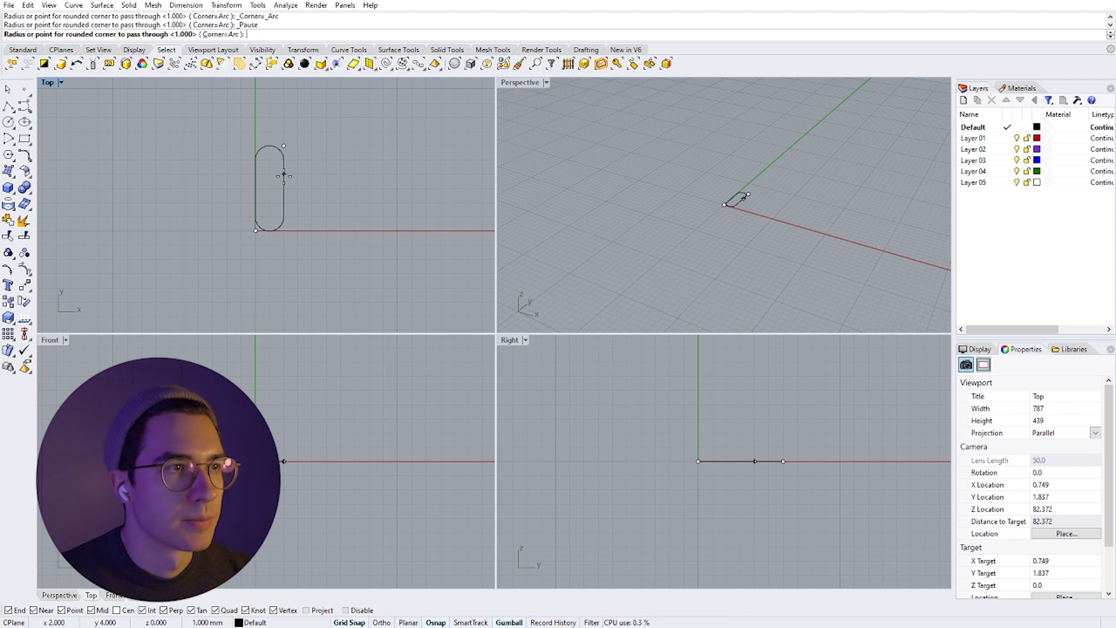
pyautogui.click(283, 179)
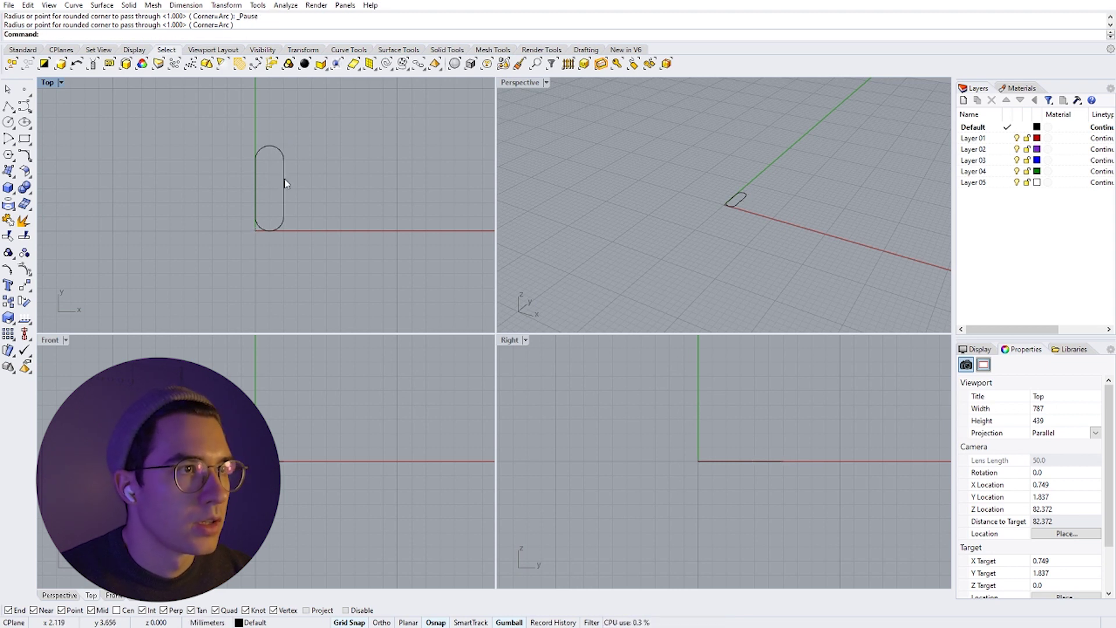
pyautogui.click(284, 176)
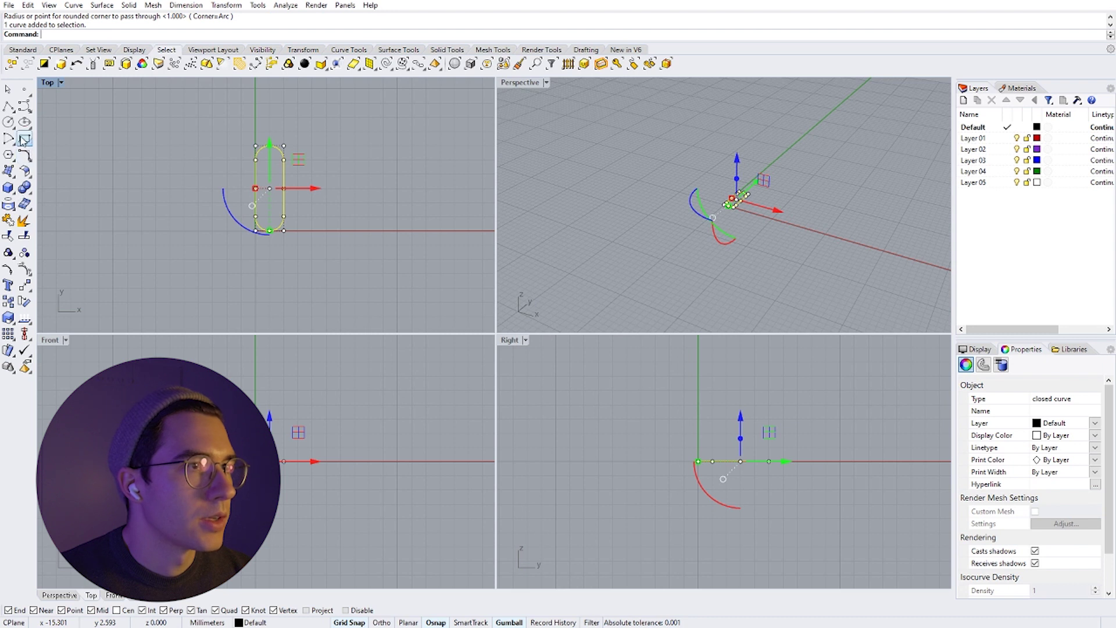
# Revolve the slot curve a full circle about its midpoints into a ring surface
pyautogui.click(399, 50)
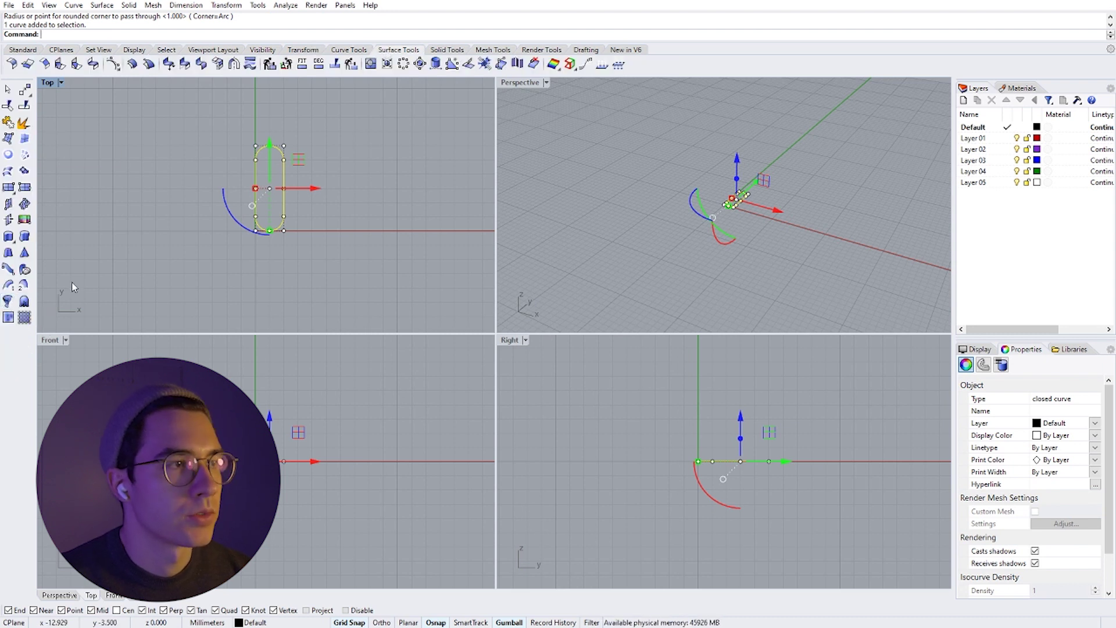
pyautogui.click(8, 300)
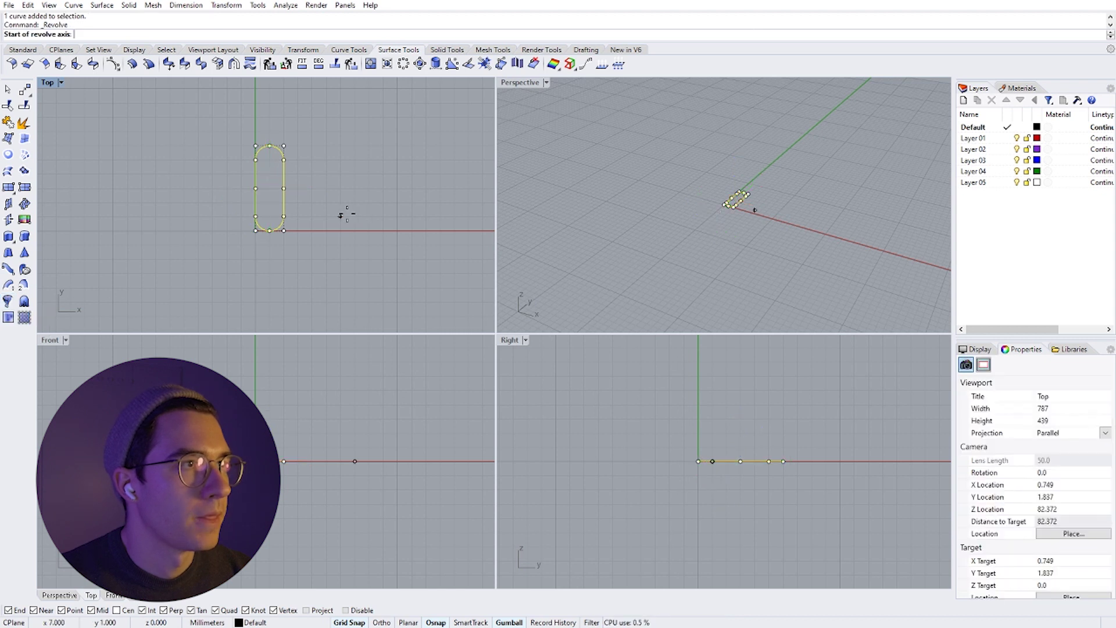
pyautogui.click(255, 188)
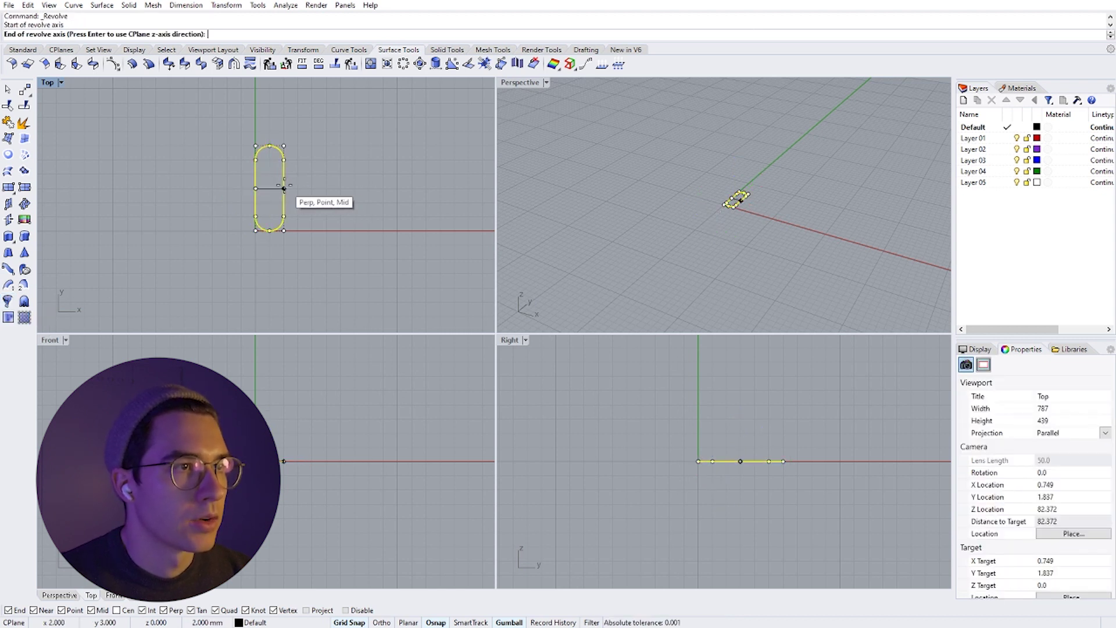
pyautogui.click(284, 187)
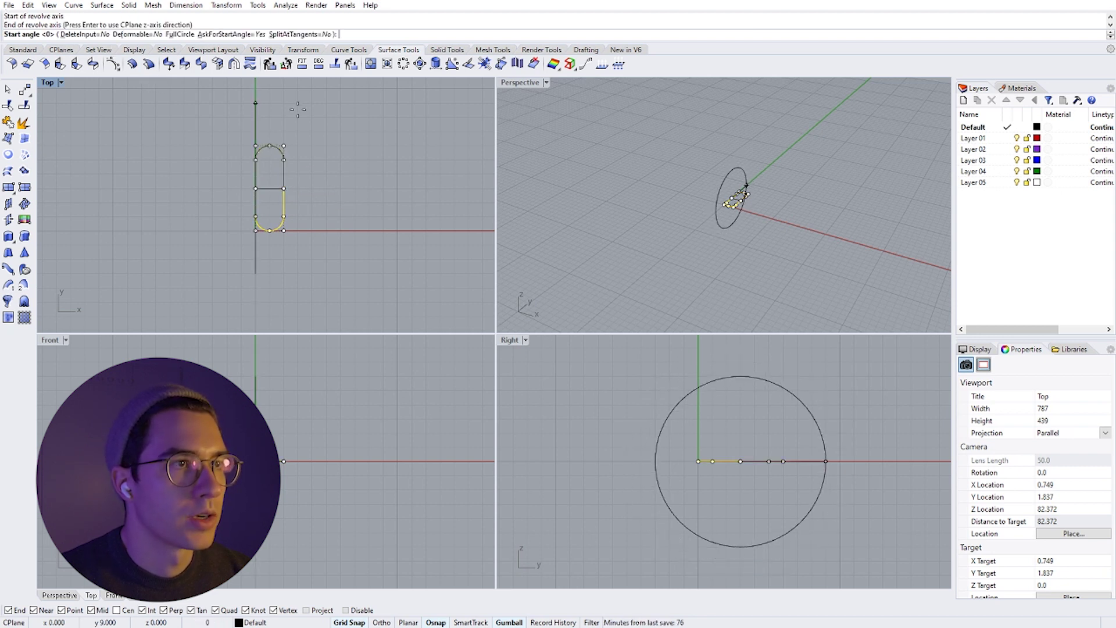
pyautogui.click(181, 38)
pyautogui.click(611, 157)
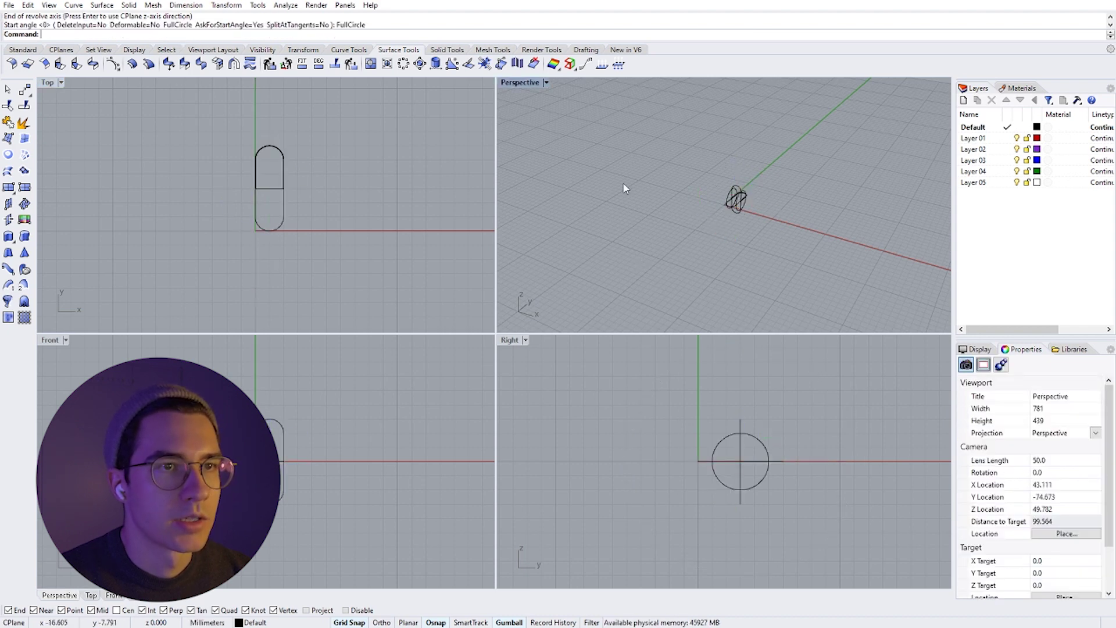
pyautogui.click(530, 83)
# Shade the perspective view and select the revolved ring
pyautogui.click(525, 129)
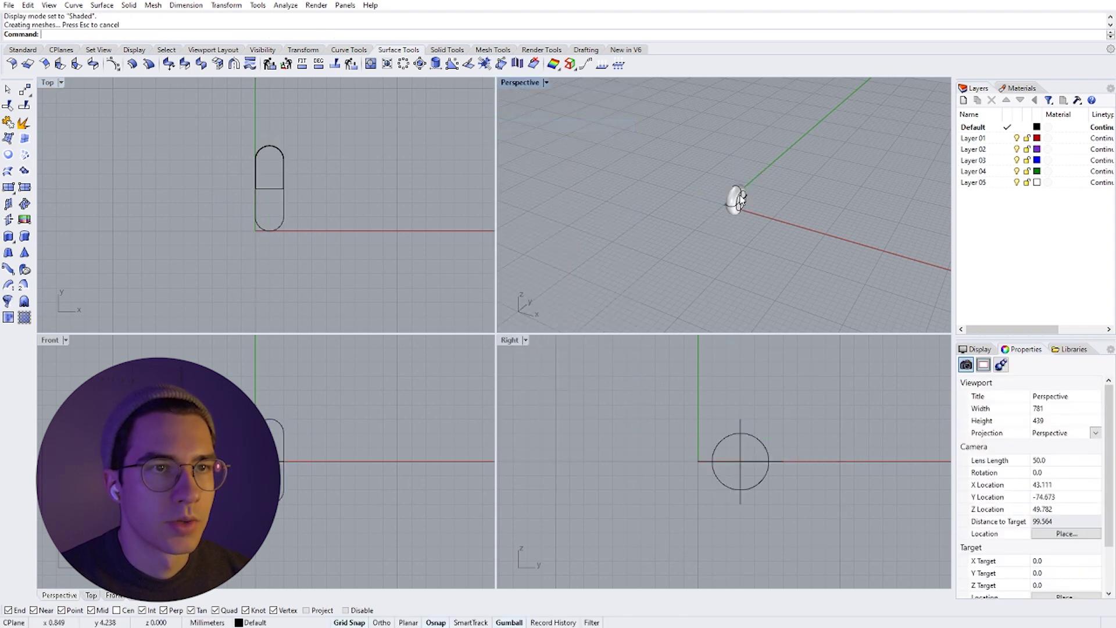
pyautogui.scroll(10, 685, 174)
pyautogui.moveTo(686, 174)
pyautogui.mouseDown(button='right')
pyautogui.moveTo(802, 179)
pyautogui.moveTo(665, 204)
pyautogui.moveTo(773, 225)
pyautogui.moveTo(506, 257)
pyautogui.mouseUp(button='right')
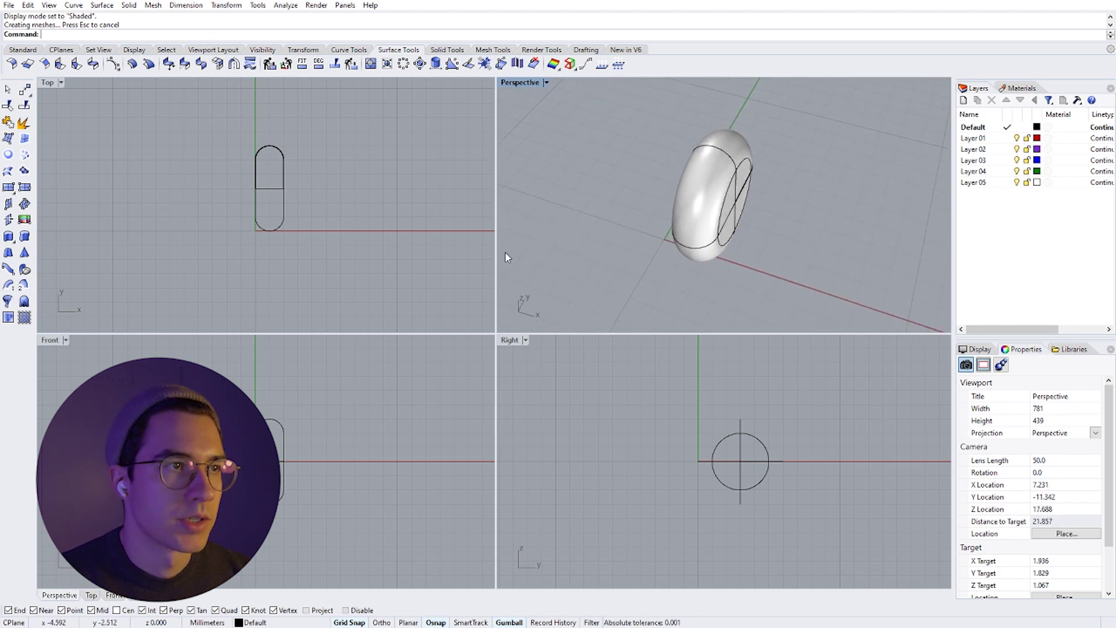
pyautogui.click(281, 209)
pyautogui.scroll(-3, 336, 200)
pyautogui.moveTo(370, 211); pyautogui.dragTo(294, 237, button='right')
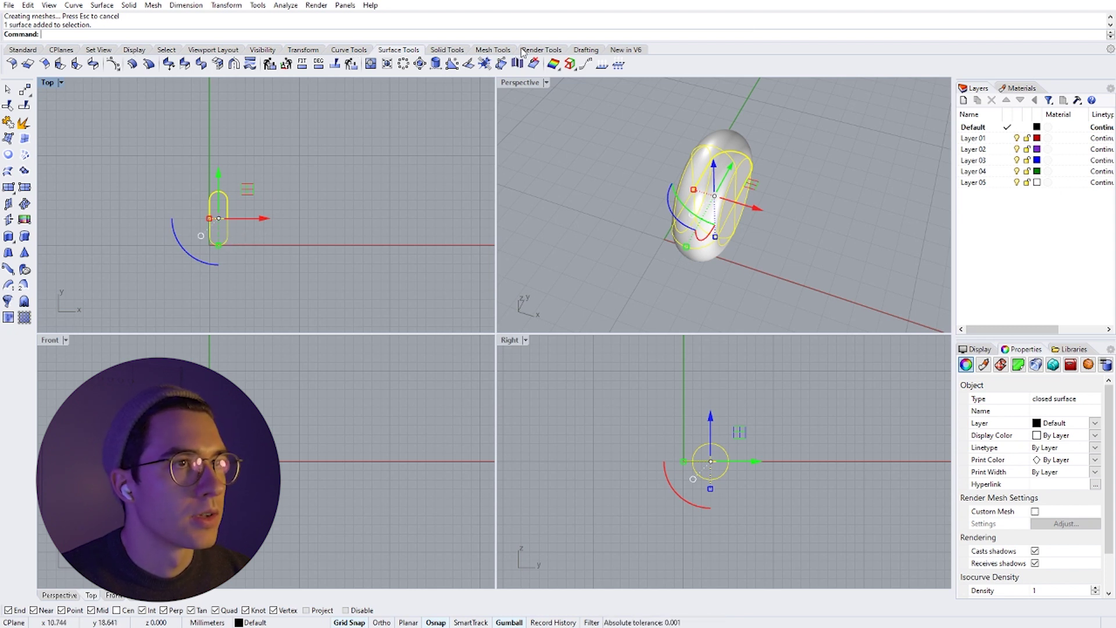
# Linear-array the ring into a row of ten copies spaced from the origin
pyautogui.click(302, 50)
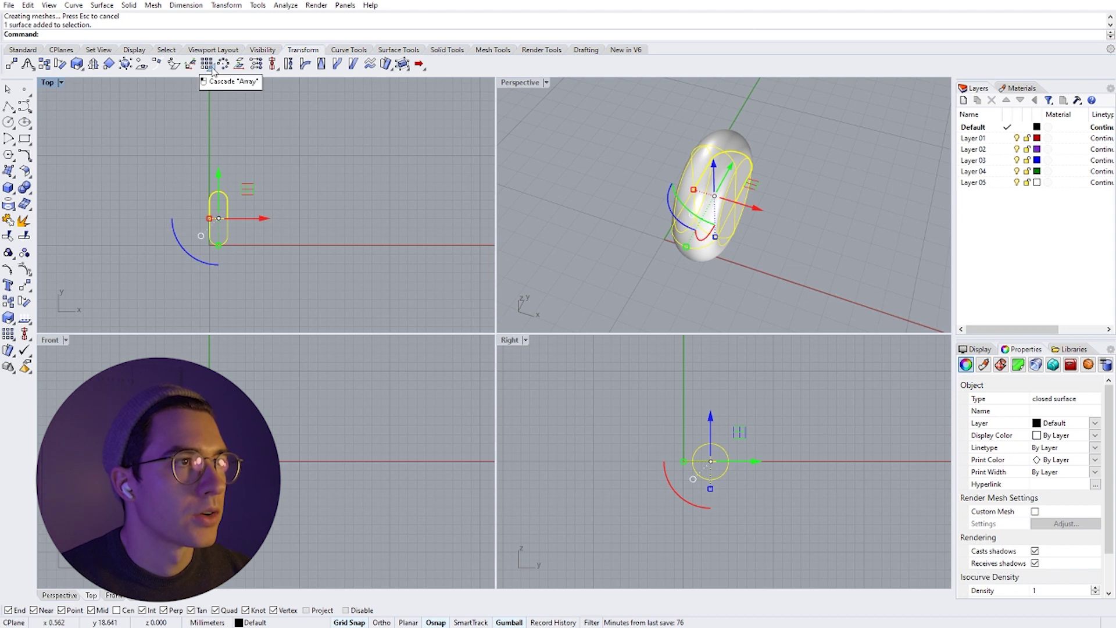
pyautogui.click(213, 72)
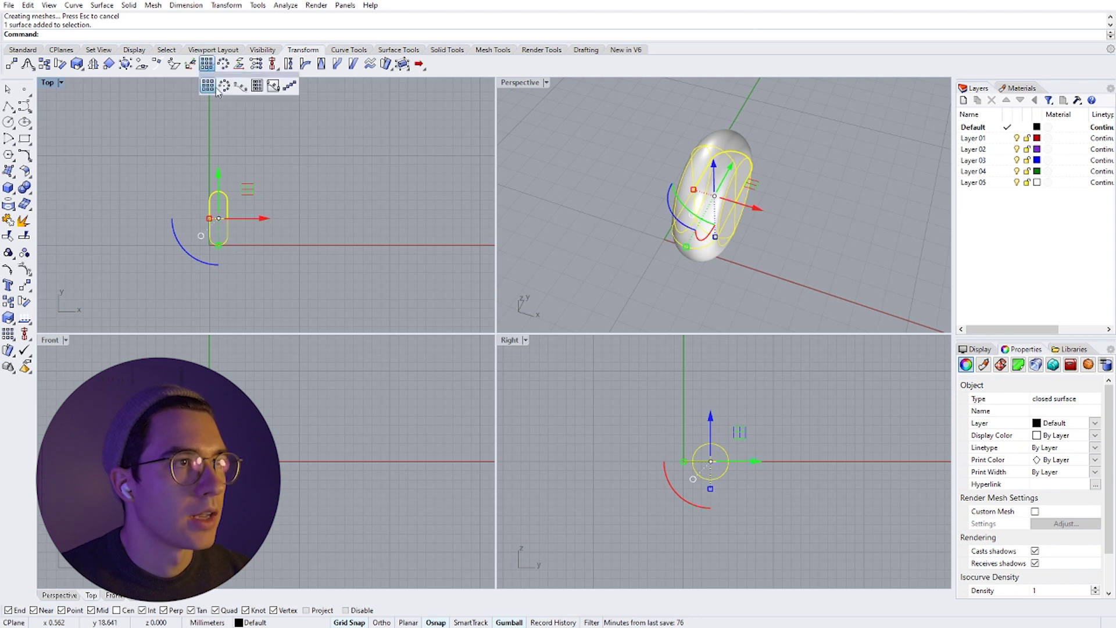
pyautogui.click(293, 85)
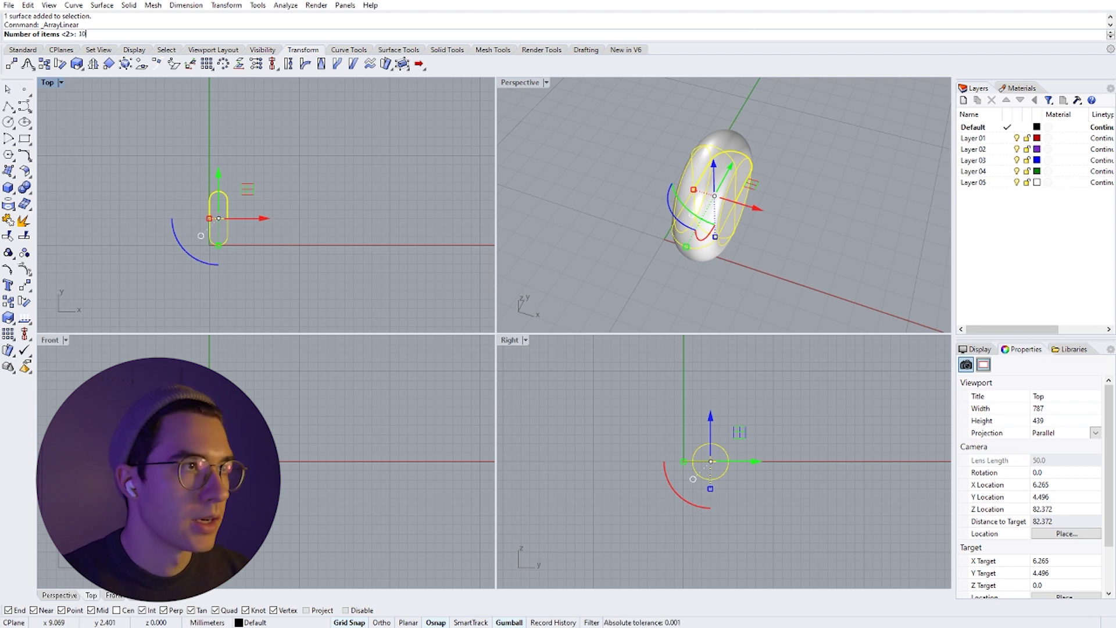
pyautogui.write('10')
pyautogui.press('Return')
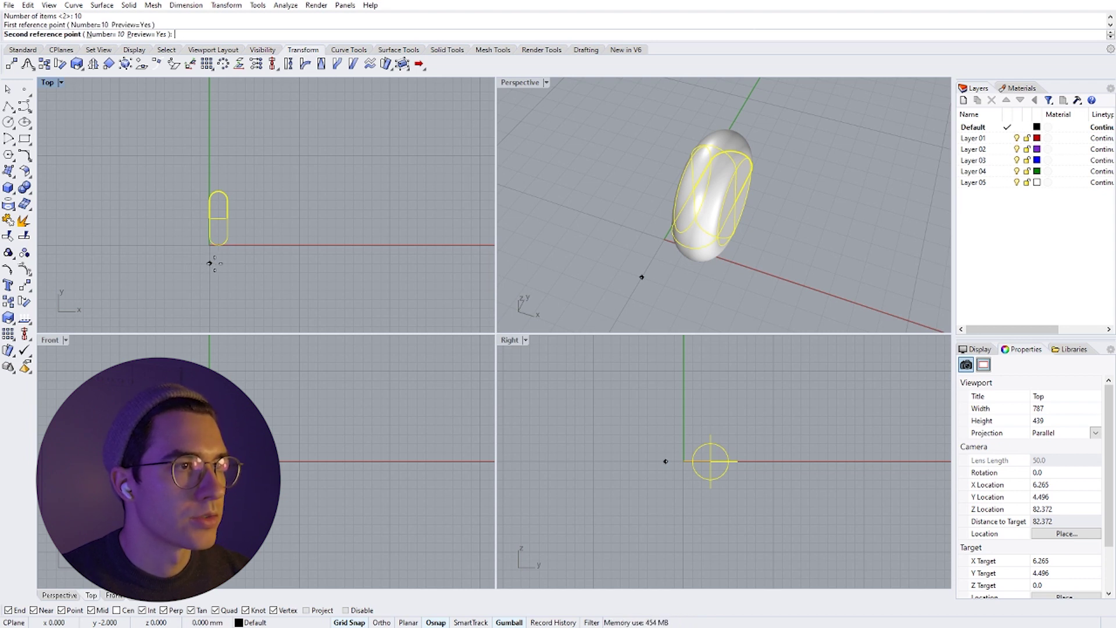
pyautogui.click(209, 263)
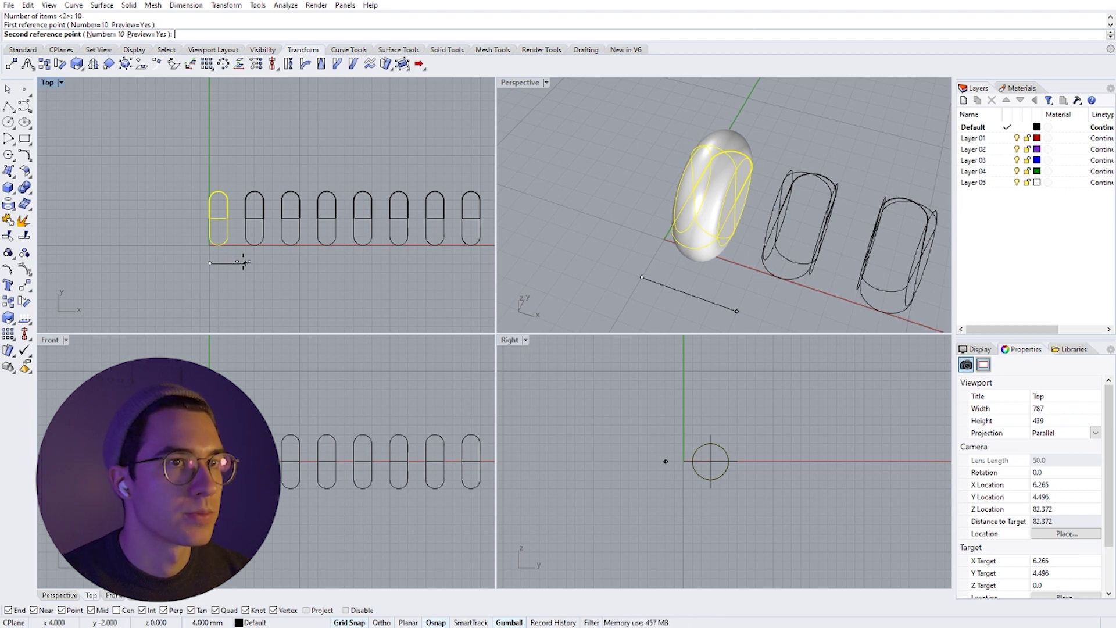
pyautogui.click(243, 261)
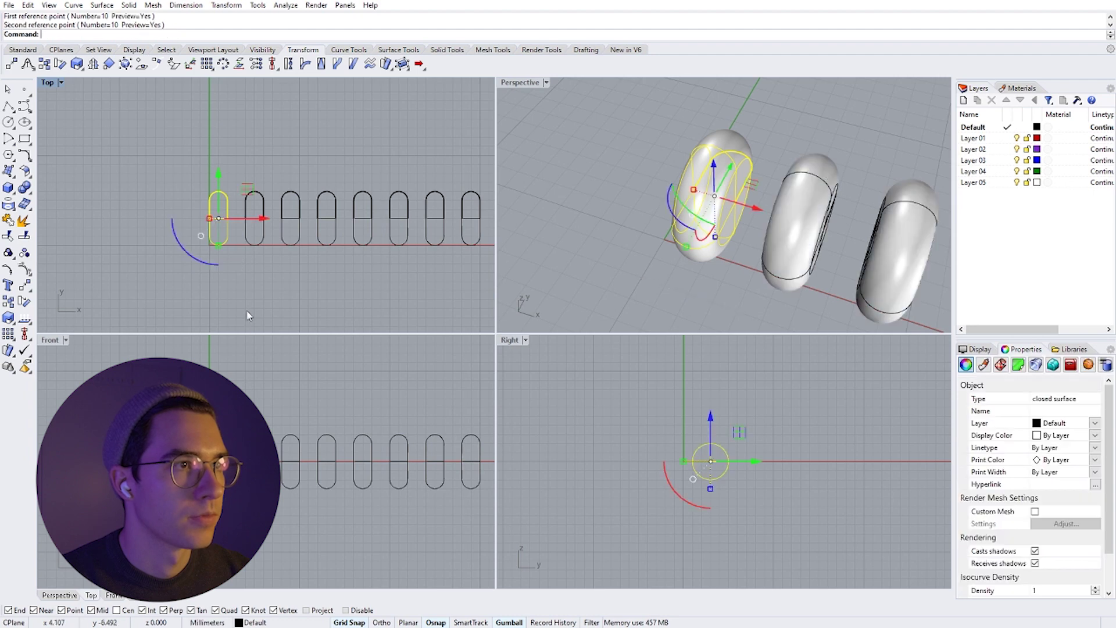
pyautogui.press('Escape')
pyautogui.scroll(2, 645, 182)
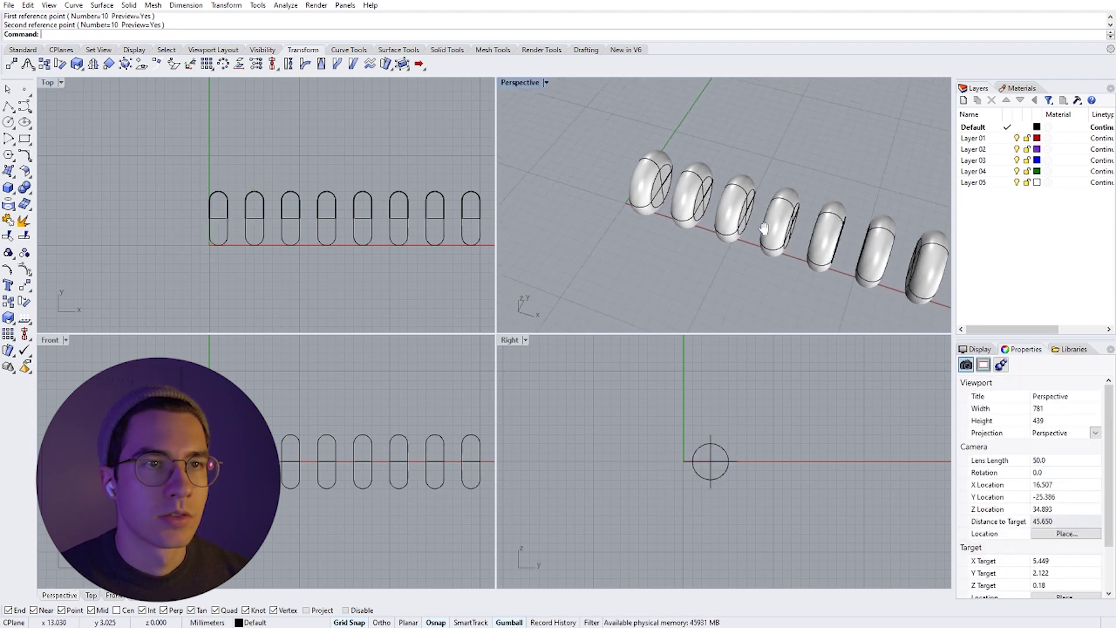
# Duplicate the whole ring row upward and shift it right so the rings interlock
pyautogui.moveTo(702, 225); pyautogui.dragTo(663, 218, button='right')
pyautogui.moveTo(349, 200); pyautogui.dragTo(246, 189, button='right')
pyautogui.scroll(-2, 246, 189)
pyautogui.moveTo(112, 174); pyautogui.dragTo(357, 264)
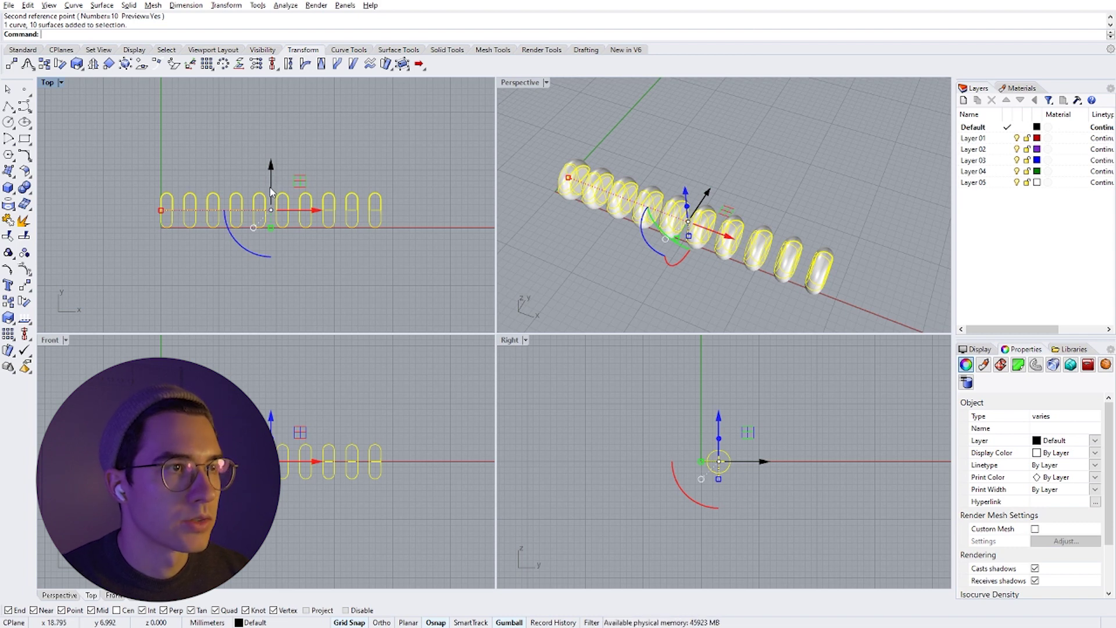
pyautogui.moveTo(271, 182); pyautogui.dragTo(271, 164)
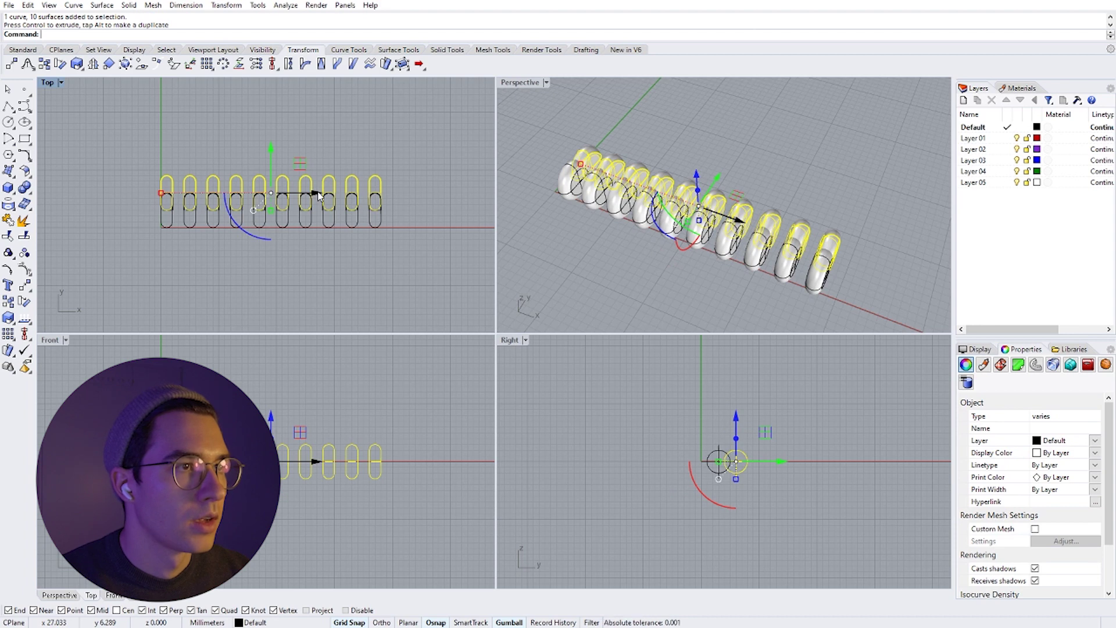
pyautogui.moveTo(321, 196); pyautogui.dragTo(348, 260)
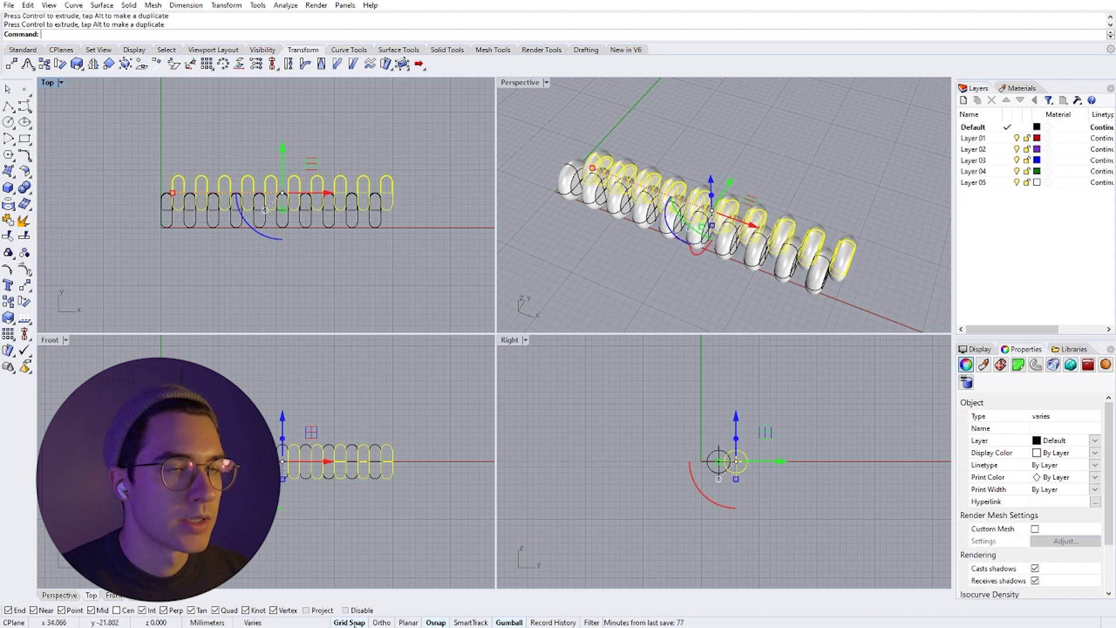
# Delete the surplus far-right ring and turn on Grid Snap
pyautogui.click(406, 201)
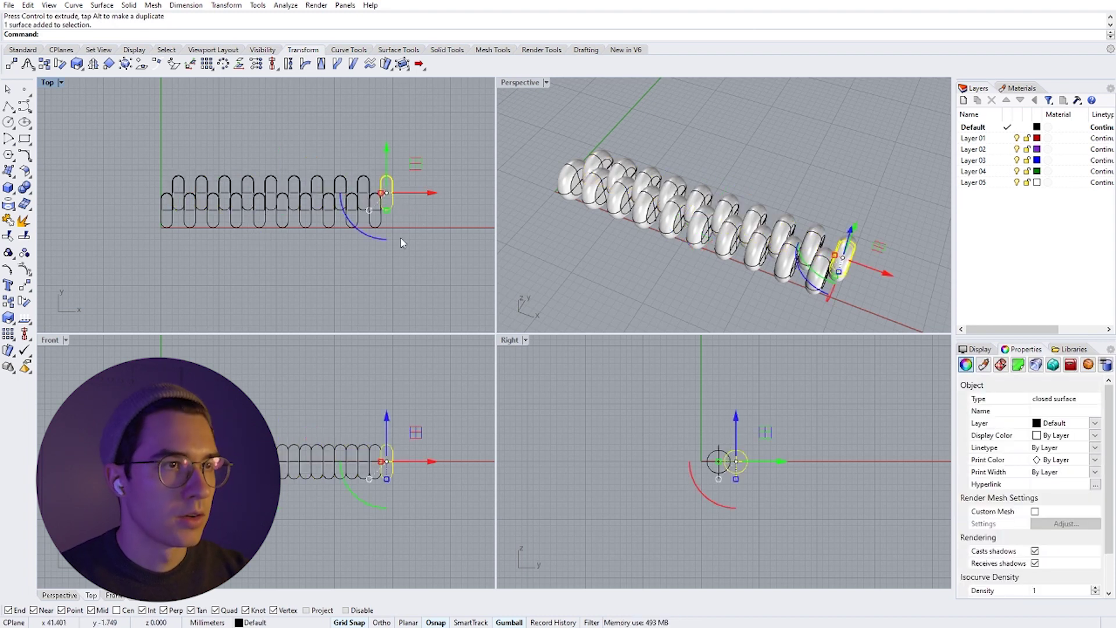
pyautogui.press('Delete')
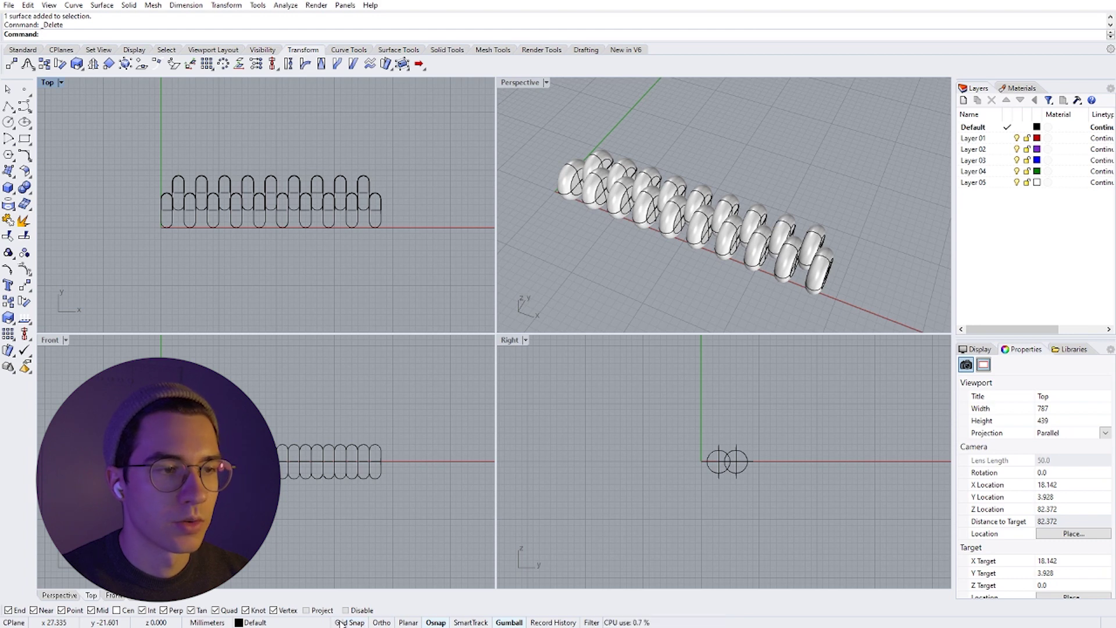
pyautogui.click(349, 622)
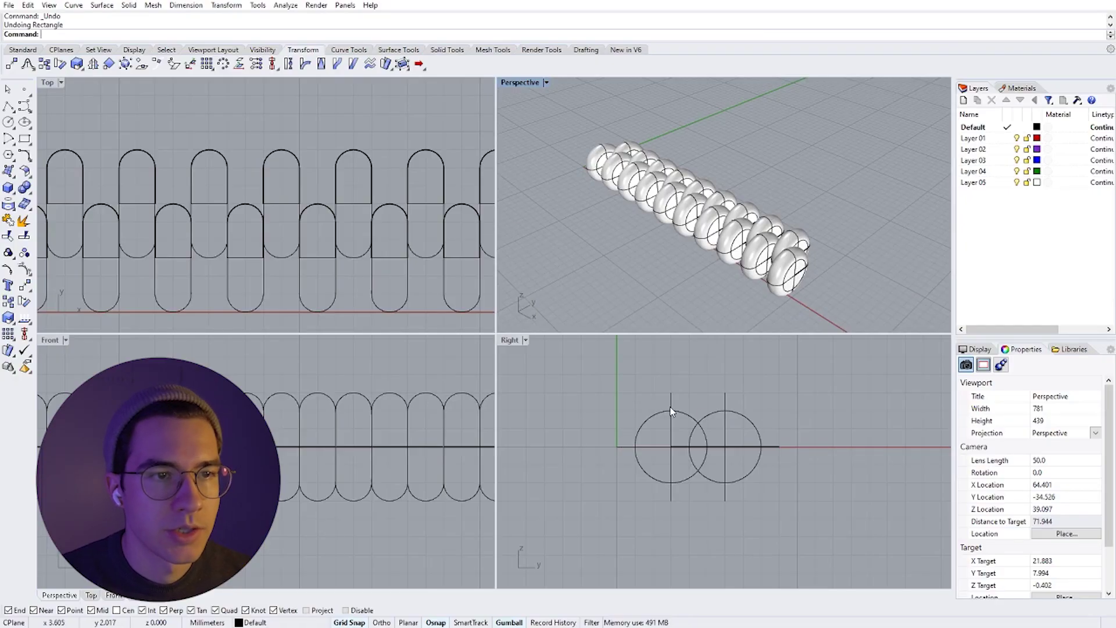
# Draw a rectangle in the Right view spanning above both link rows
pyautogui.click(24, 138)
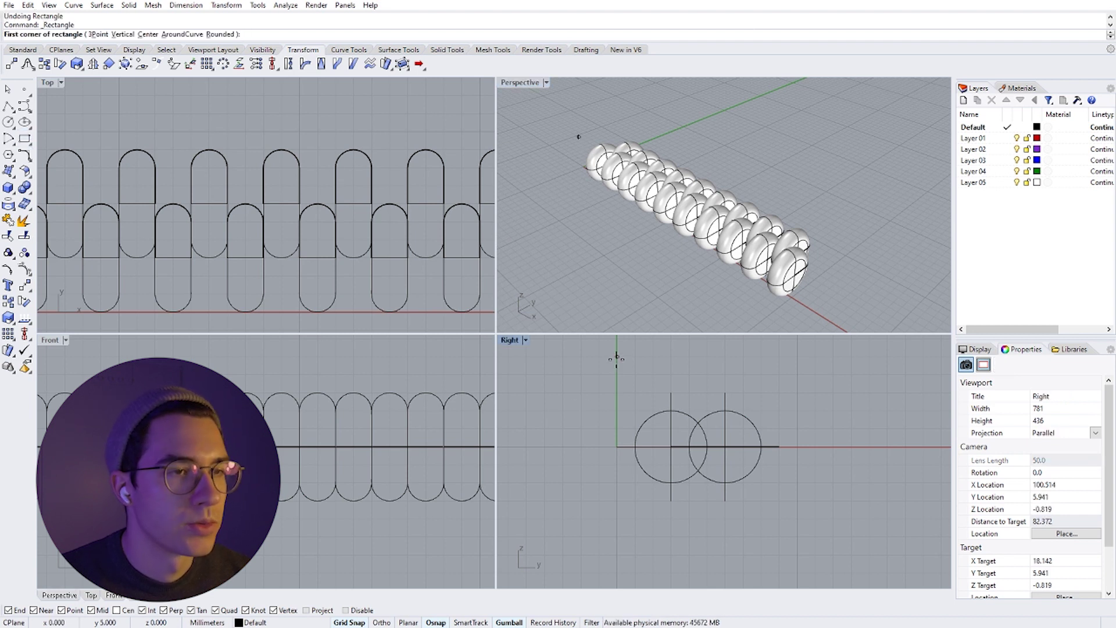
pyautogui.click(616, 357)
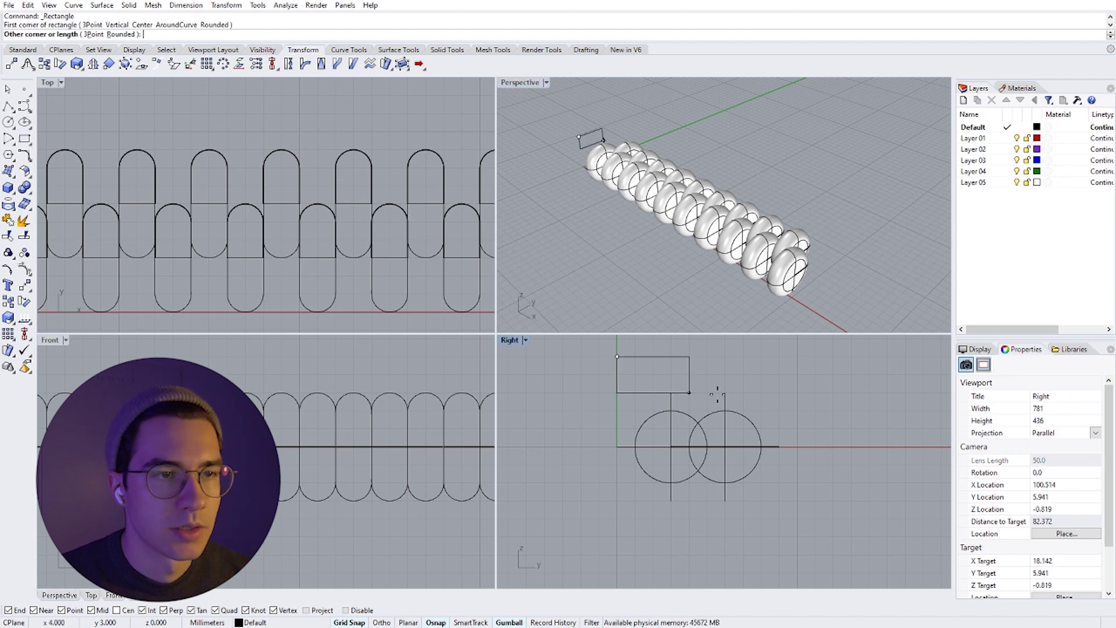
pyautogui.click(796, 409)
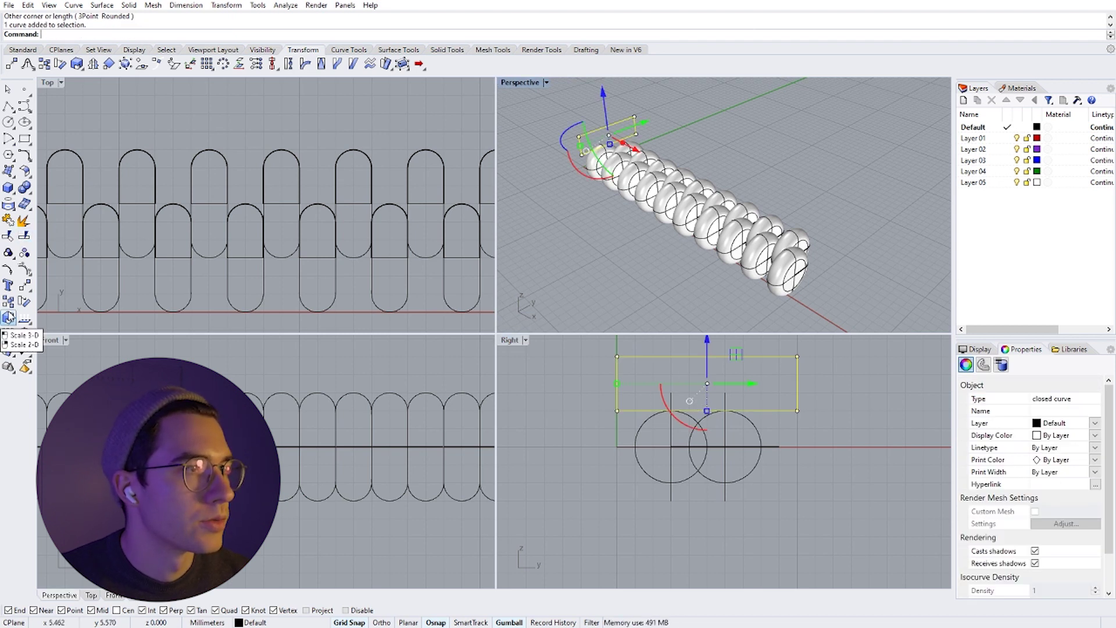
# Extrude the rectangle as a closed solid box along the full strap length
pyautogui.click(402, 50)
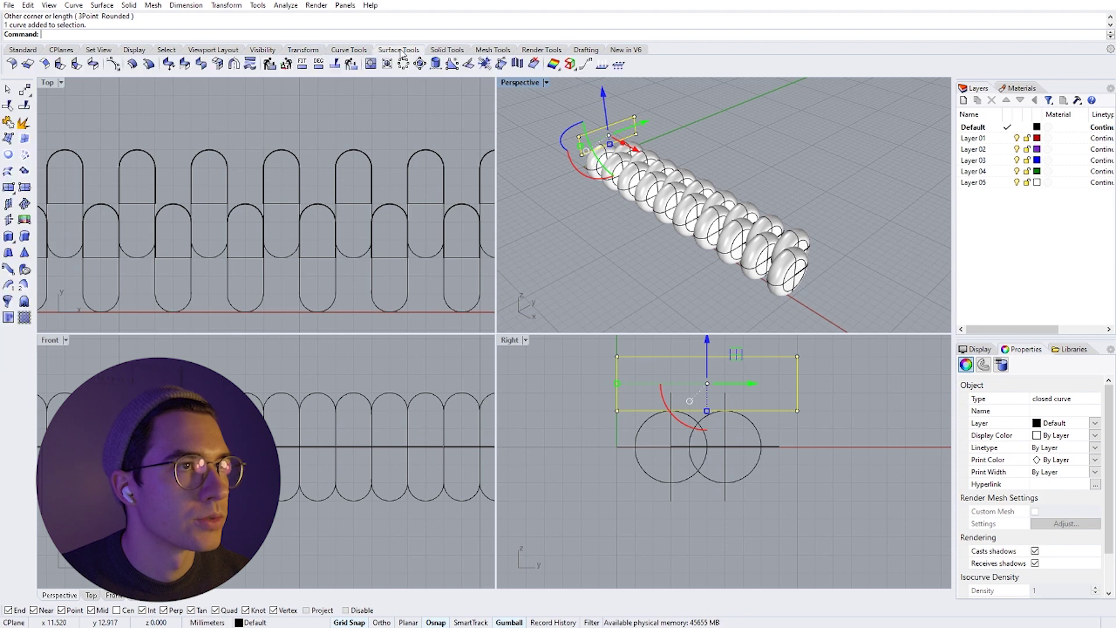
pyautogui.click(10, 237)
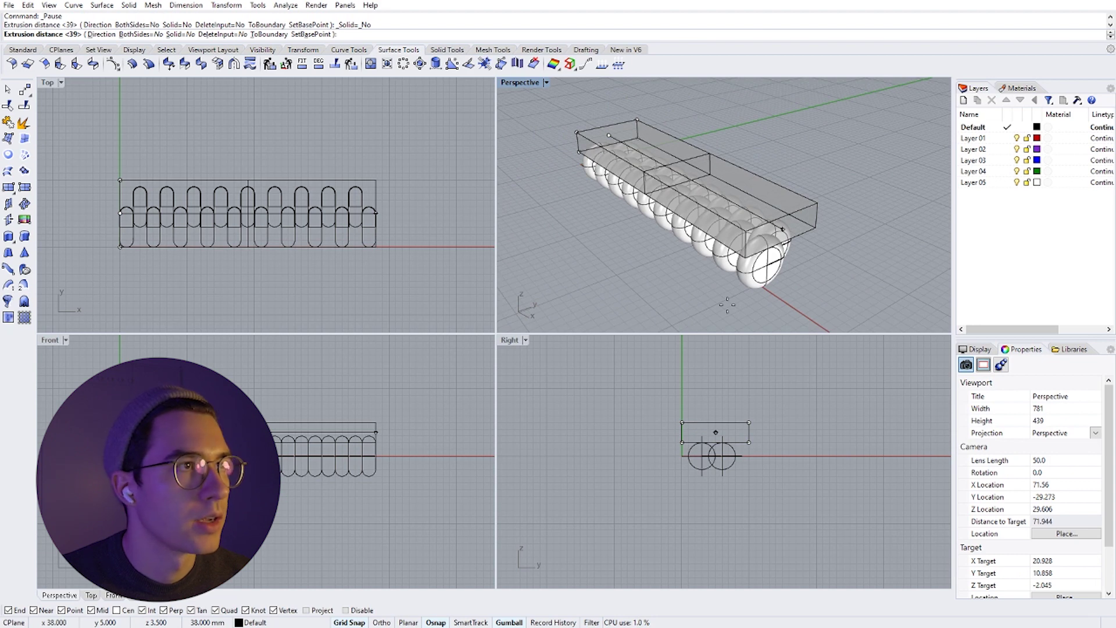
pyautogui.click(176, 35)
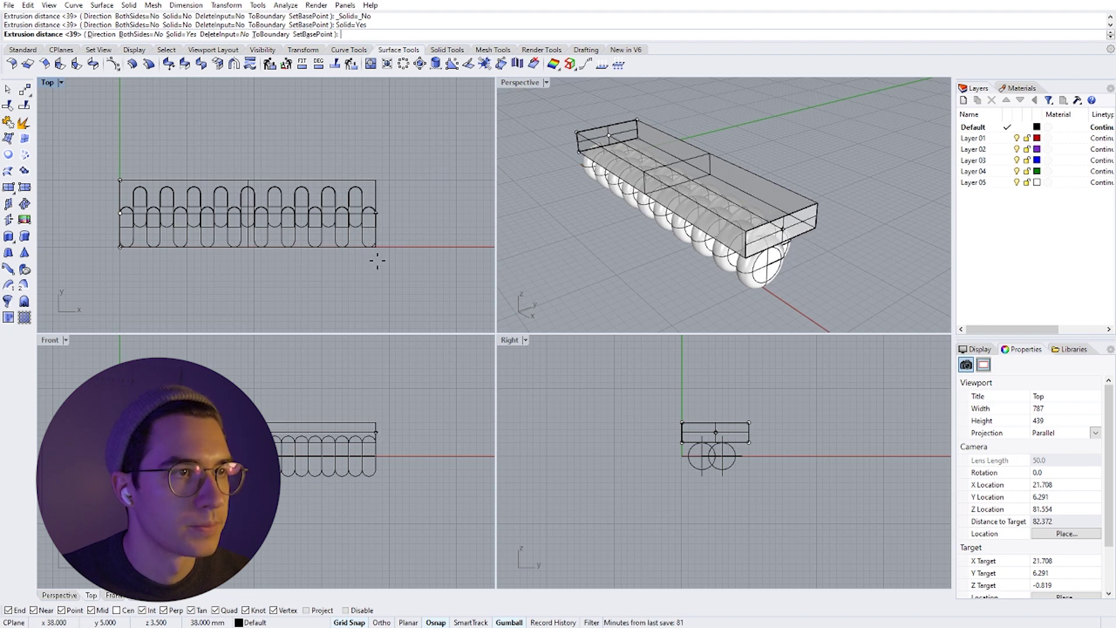
pyautogui.click(375, 257)
pyautogui.moveTo(557, 253)
pyautogui.mouseDown(button='right')
pyautogui.moveTo(747, 250)
pyautogui.moveTo(698, 228)
pyautogui.mouseUp(button='right')
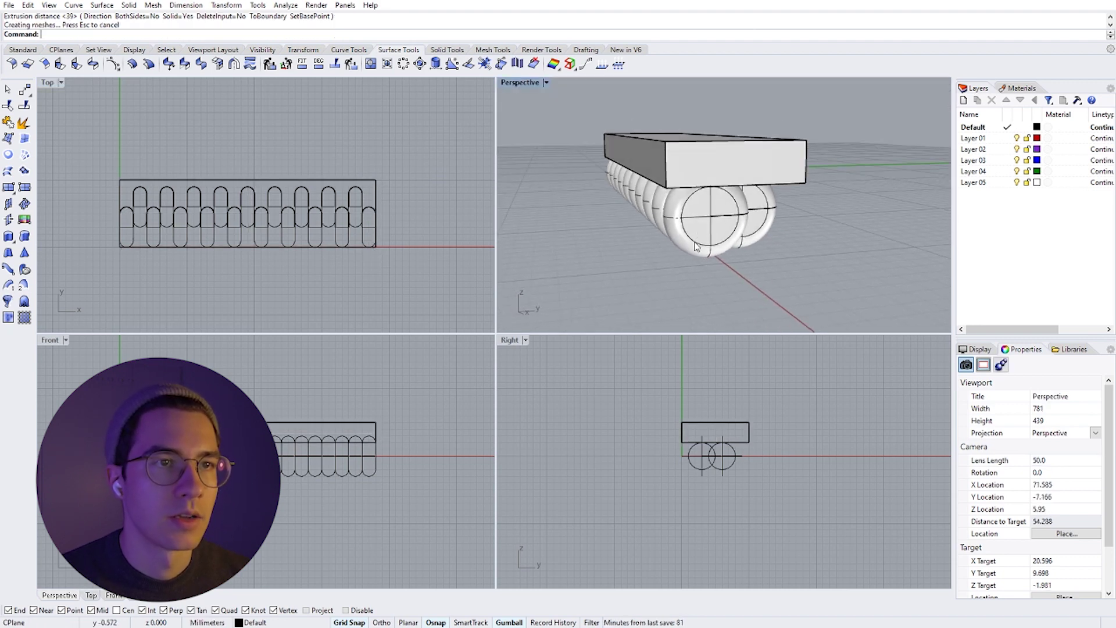
pyautogui.moveTo(681, 169); pyautogui.dragTo(759, 294, button='right')
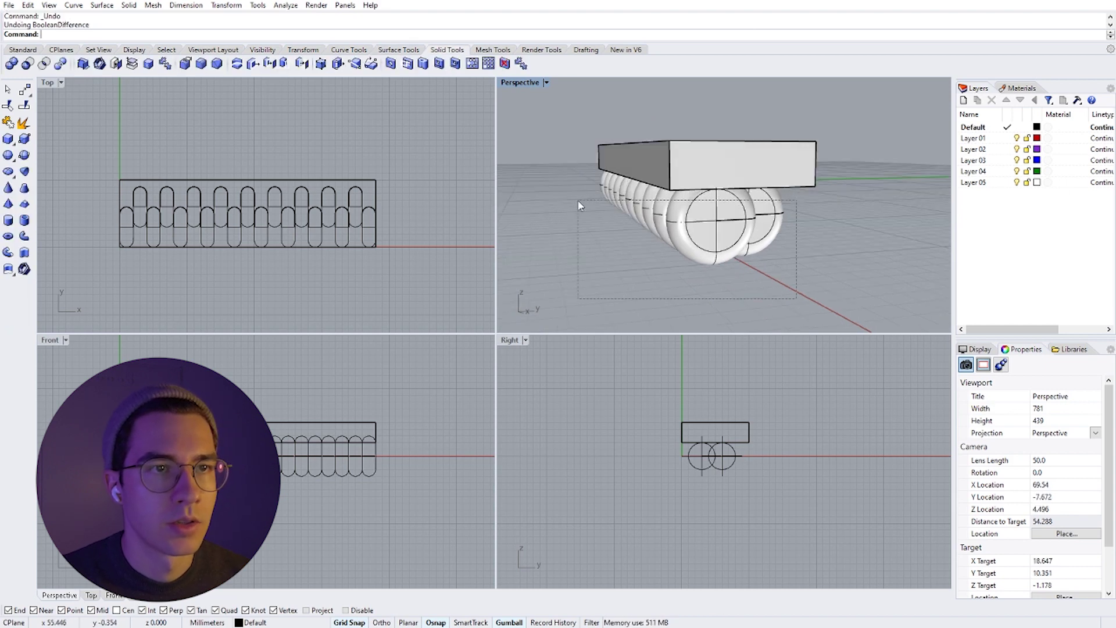
# Boolean-difference the box out of all the links, cutting their tops flat
pyautogui.moveTo(577, 201); pyautogui.dragTo(578, 200)
pyautogui.moveTo(733, 222)
pyautogui.mouseDown(button='right')
pyautogui.moveTo(678, 185)
pyautogui.moveTo(694, 198)
pyautogui.mouseUp(button='right')
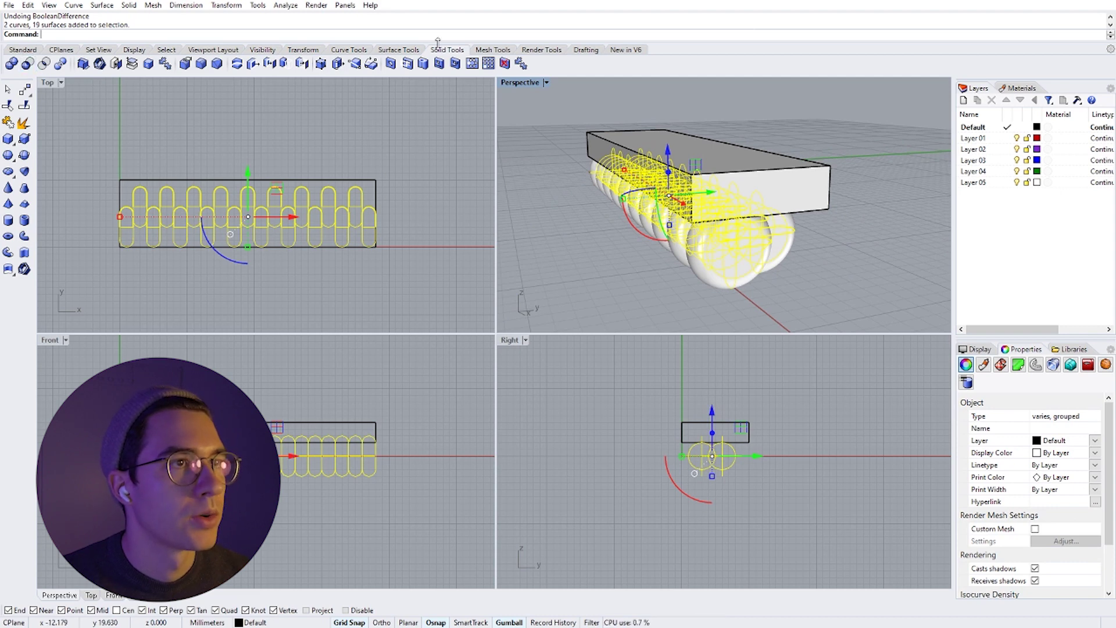
pyautogui.click(26, 68)
pyautogui.moveTo(671, 192); pyautogui.dragTo(757, 155, button='right')
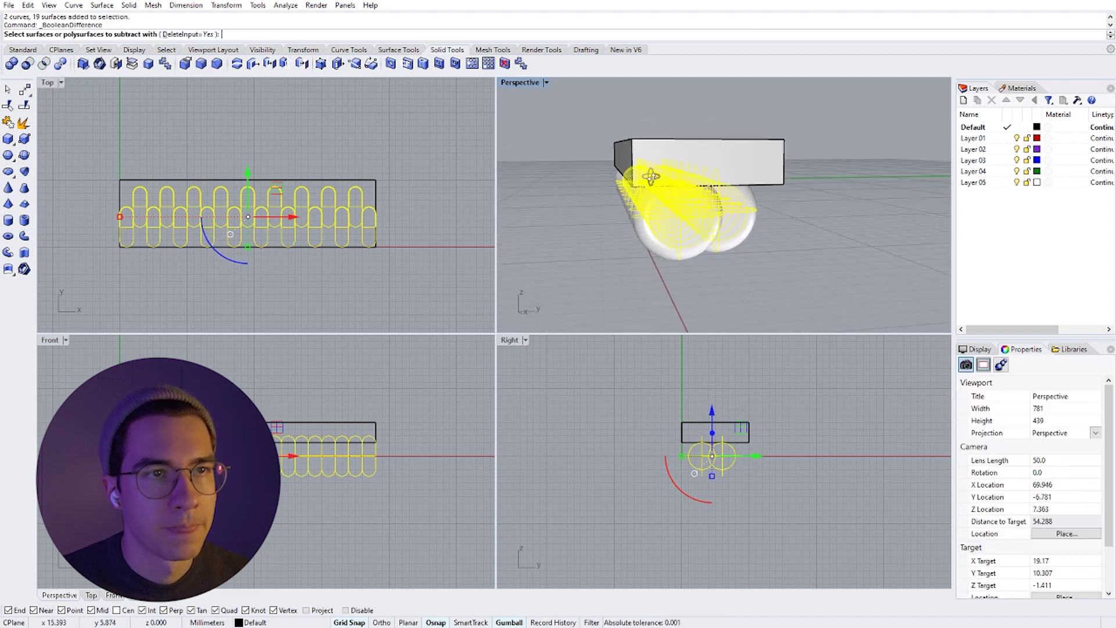
pyautogui.click(758, 154)
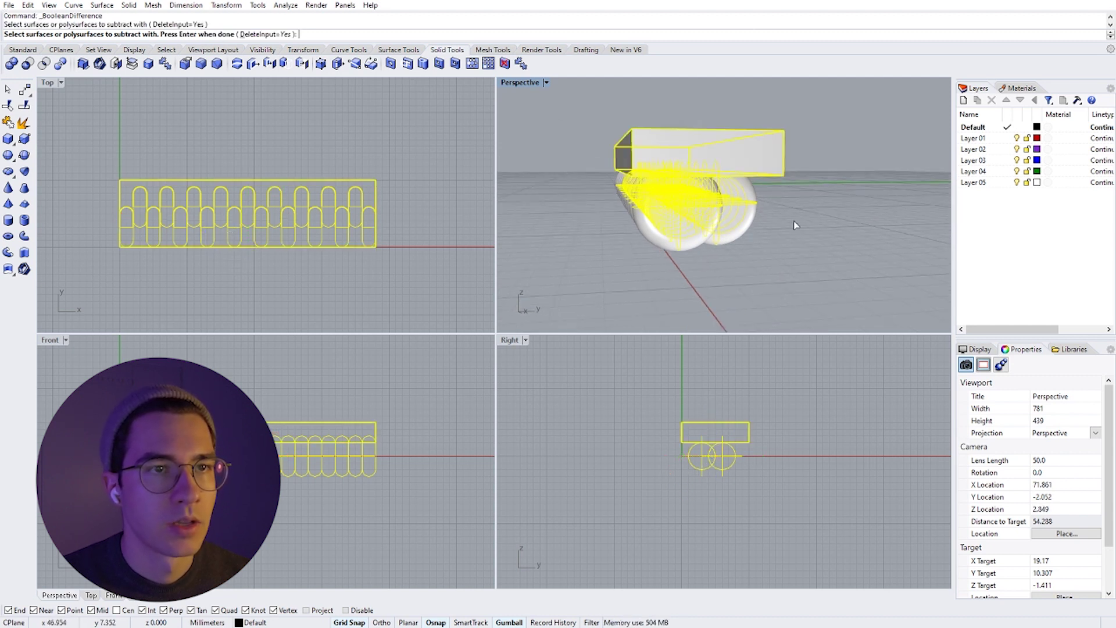
pyautogui.press('Return')
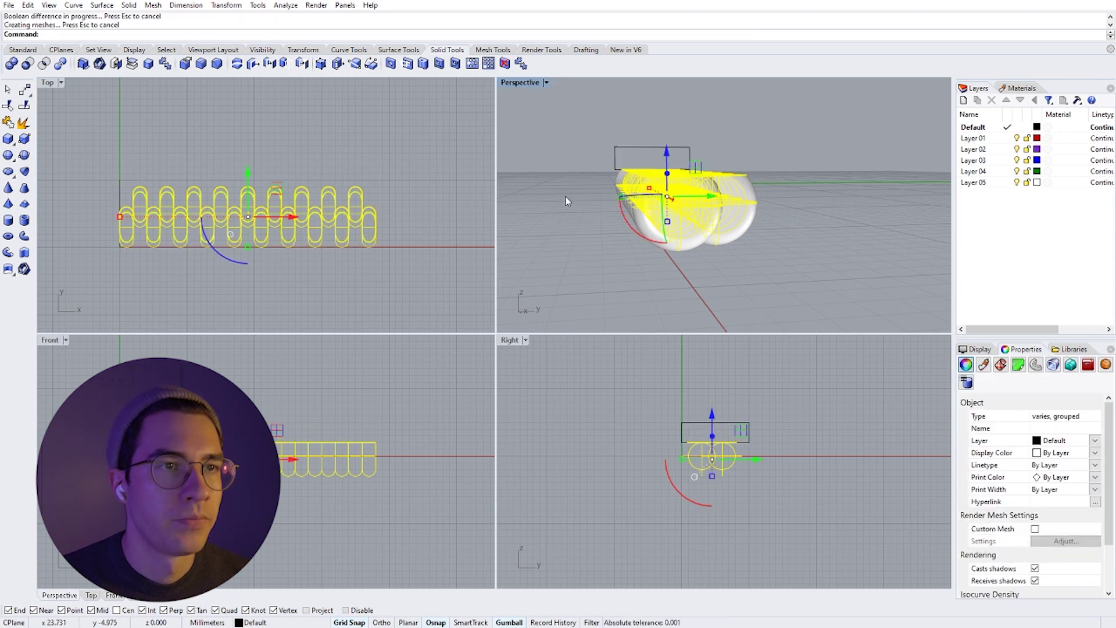
pyautogui.click(565, 195)
# Delete the leftover rectangle curve from the extrusion
pyautogui.moveTo(621, 160)
pyautogui.mouseDown(button='right')
pyautogui.moveTo(728, 221)
pyautogui.moveTo(714, 219)
pyautogui.mouseUp(button='right')
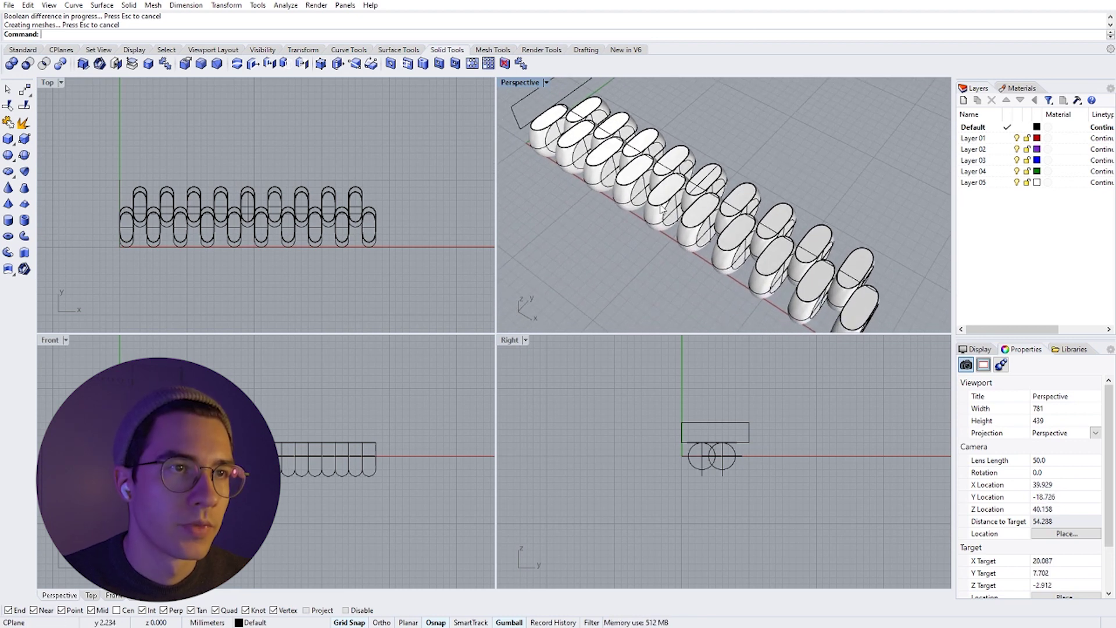
pyautogui.moveTo(566, 203); pyautogui.dragTo(578, 145, button='right')
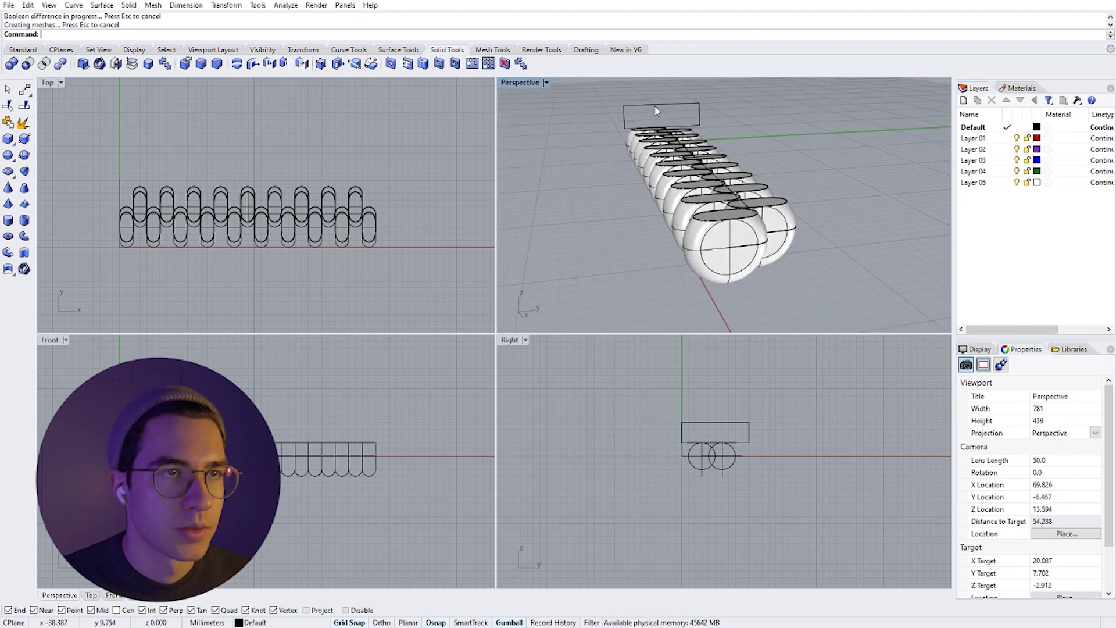
pyautogui.click(652, 127)
pyautogui.press('Delete')
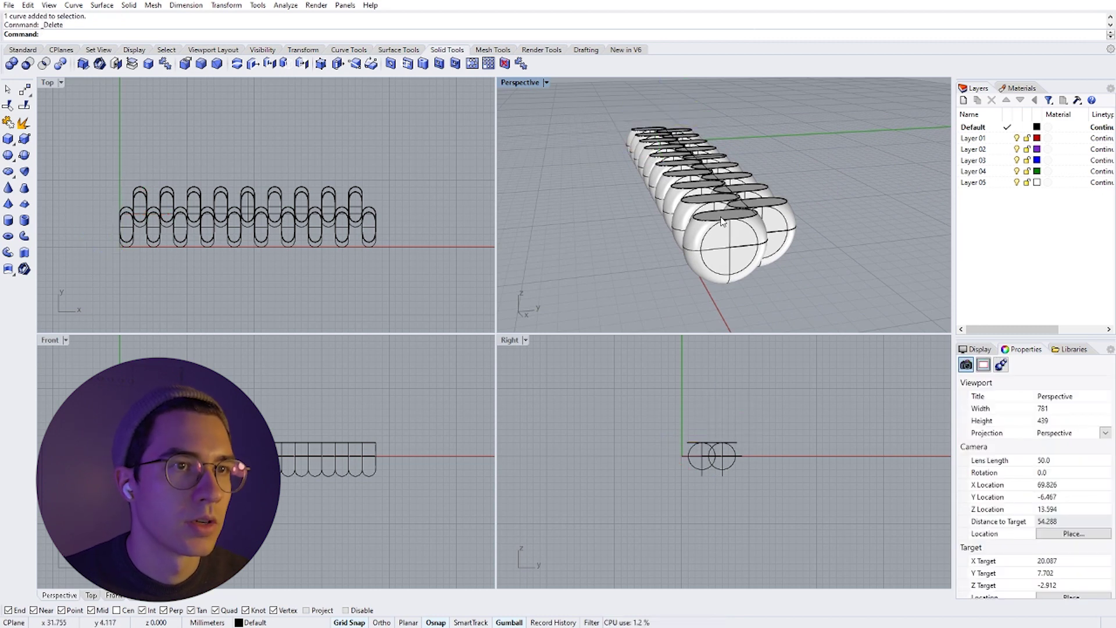
pyautogui.moveTo(708, 220); pyautogui.dragTo(689, 245, button='right')
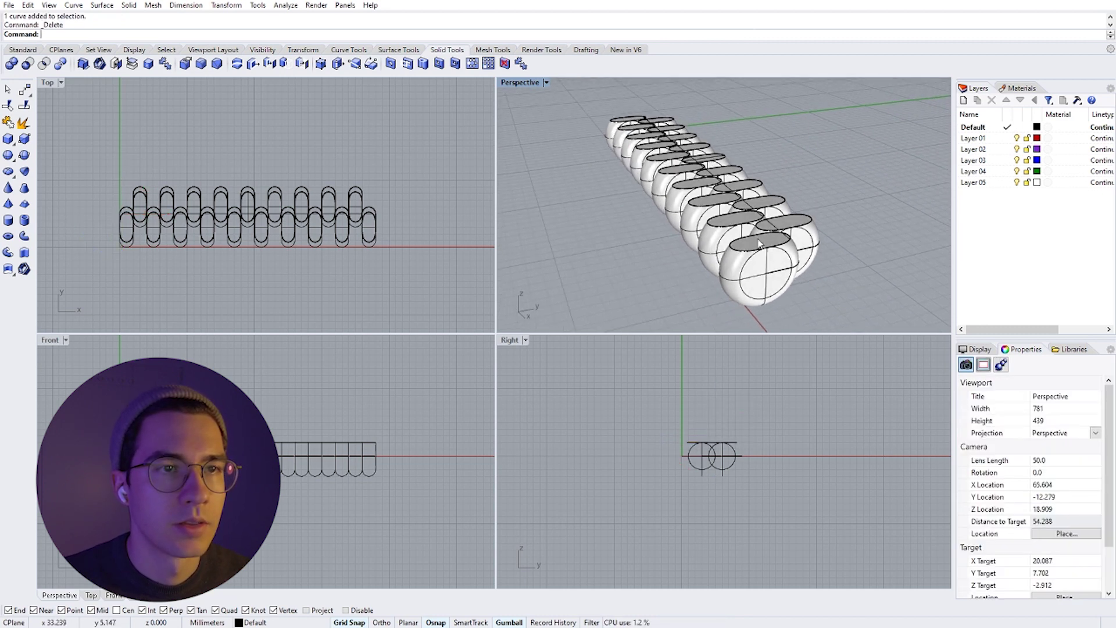
# Fillet the flat cut top edges across all links at 0.1
pyautogui.click(201, 63)
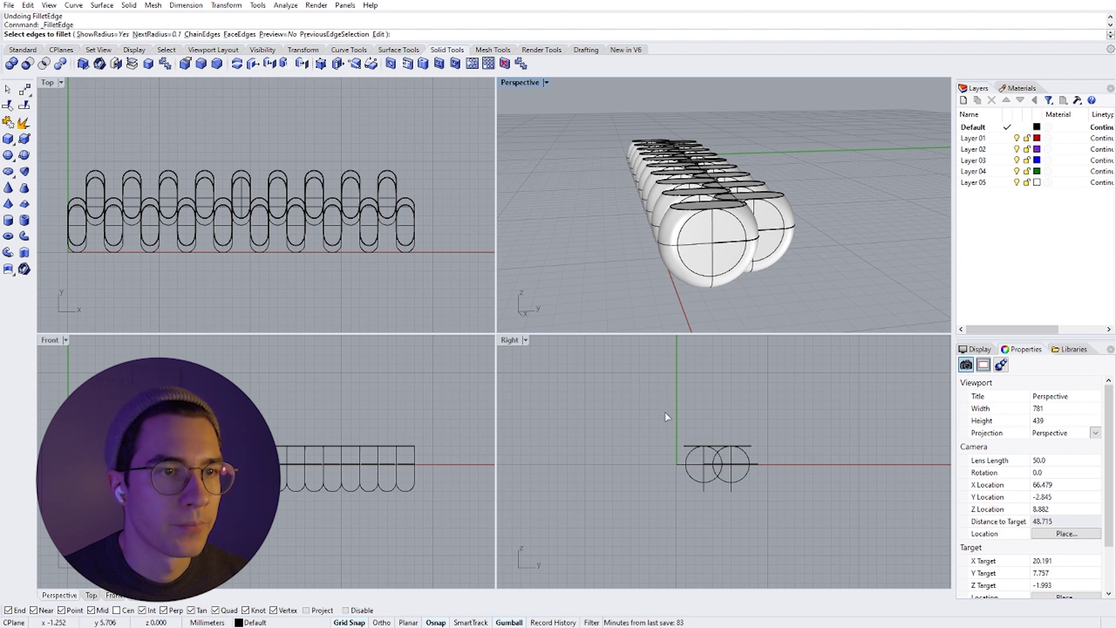
pyautogui.moveTo(644, 408); pyautogui.dragTo(780, 457)
pyautogui.moveTo(715, 262)
pyautogui.mouseDown(button='right')
pyautogui.moveTo(652, 258)
pyautogui.moveTo(703, 224)
pyautogui.mouseUp(button='right')
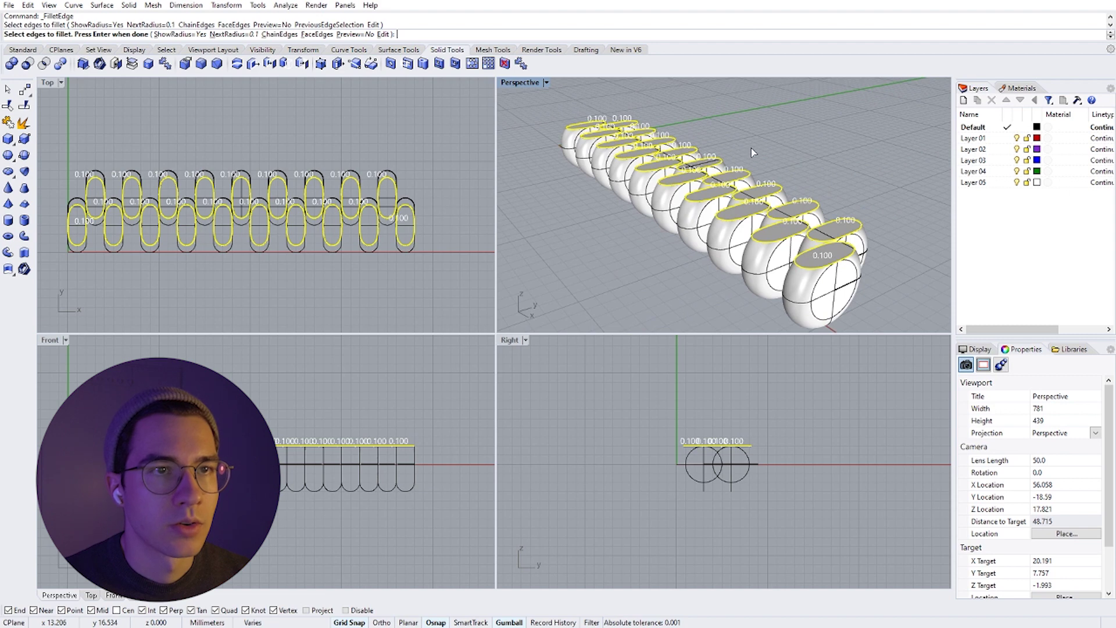
pyautogui.press('Return')
pyautogui.press('Return')
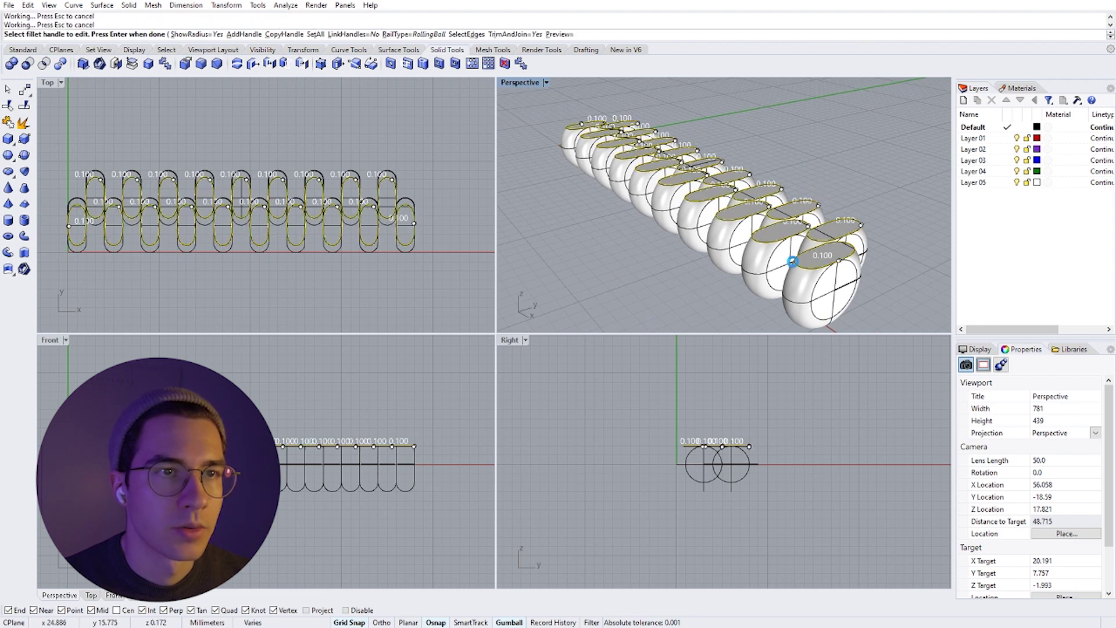
pyautogui.moveTo(650, 249)
pyautogui.mouseDown(button='right')
pyautogui.moveTo(710, 253)
pyautogui.moveTo(553, 104)
pyautogui.mouseUp(button='right')
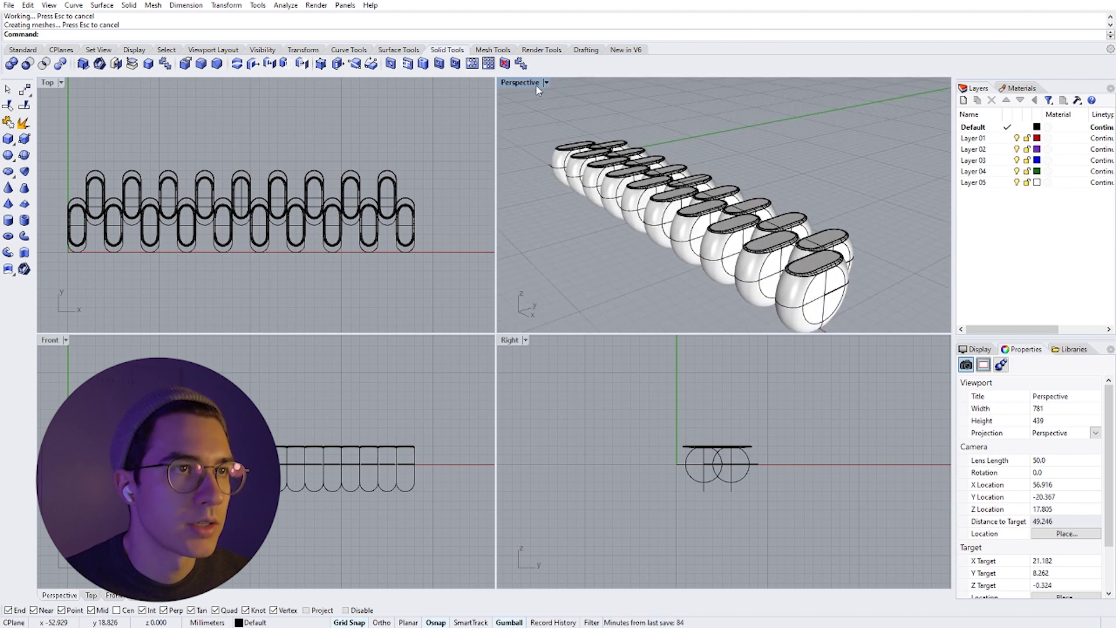
pyautogui.click(535, 85)
pyautogui.click(534, 138)
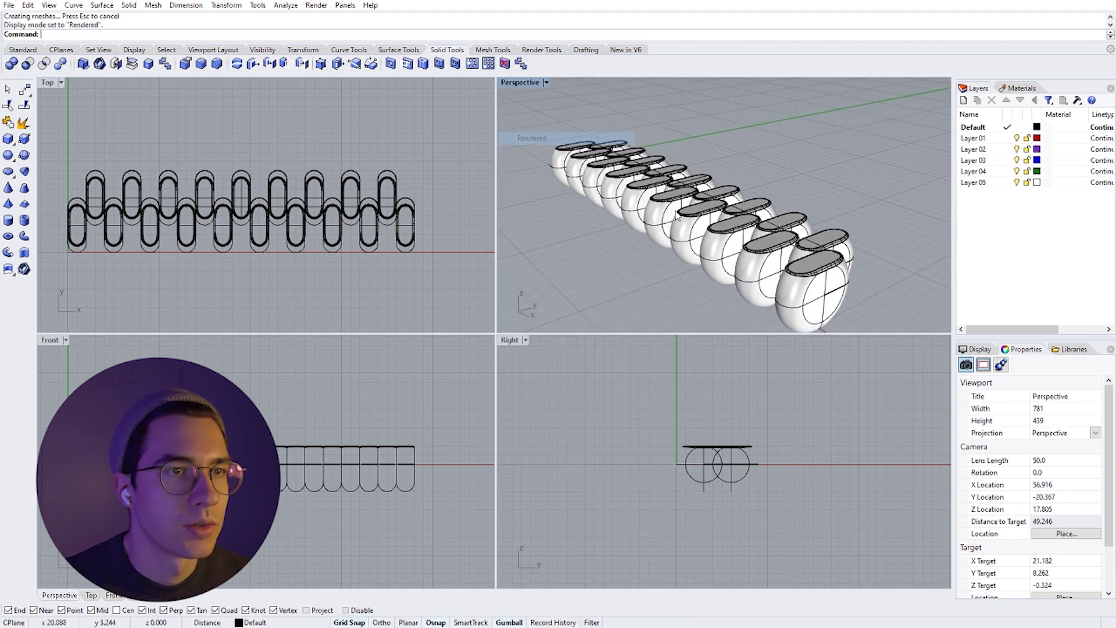
pyautogui.moveTo(678, 208); pyautogui.dragTo(541, 111, button='right')
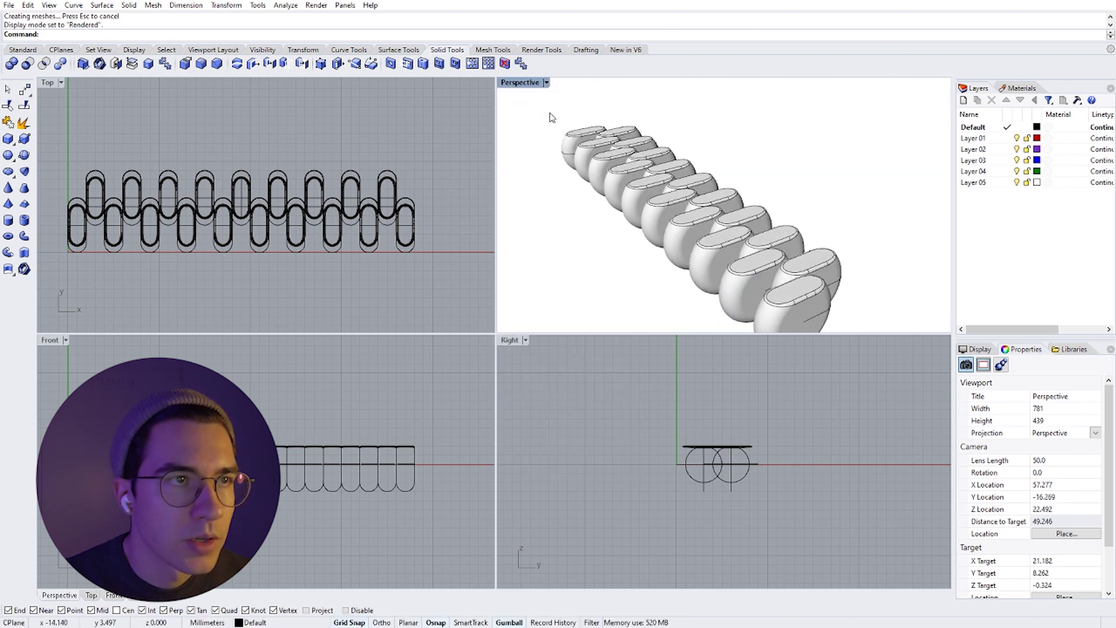
pyautogui.click(533, 83)
pyautogui.click(558, 215)
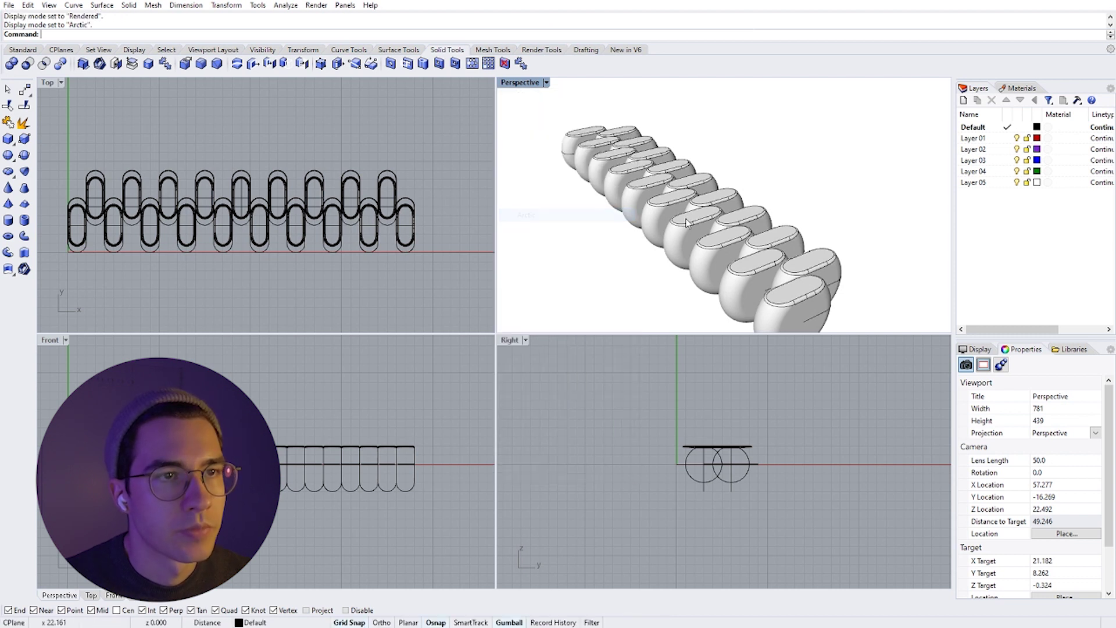
pyautogui.moveTo(680, 216)
pyautogui.mouseDown(button='right')
pyautogui.moveTo(665, 190)
pyautogui.moveTo(615, 191)
pyautogui.moveTo(694, 202)
pyautogui.mouseUp(button='right')
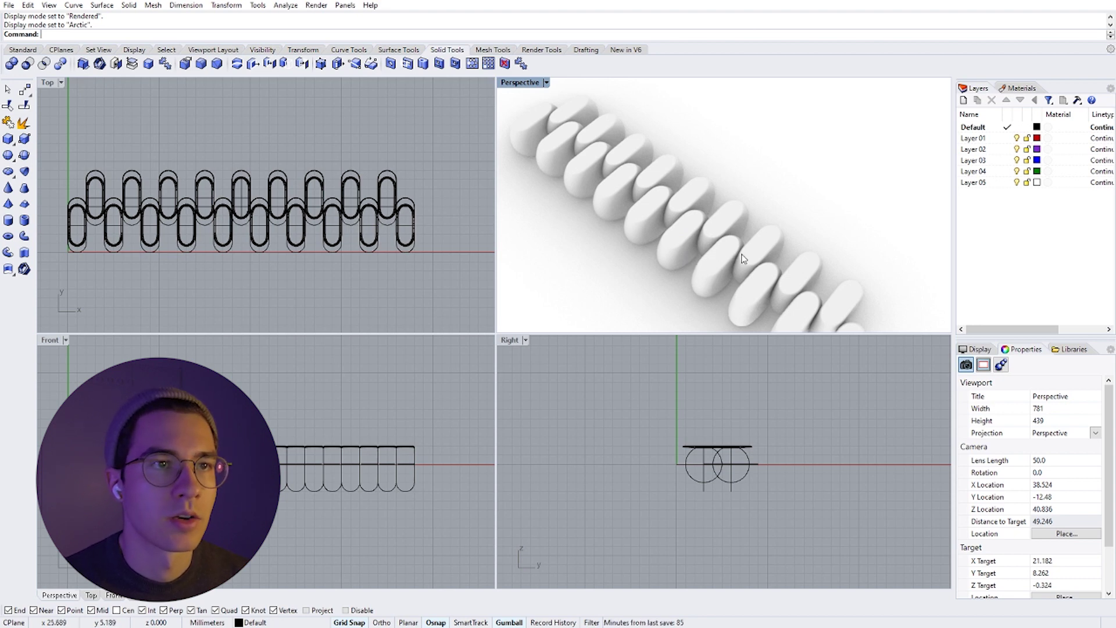
pyautogui.click(520, 83)
pyautogui.click(527, 112)
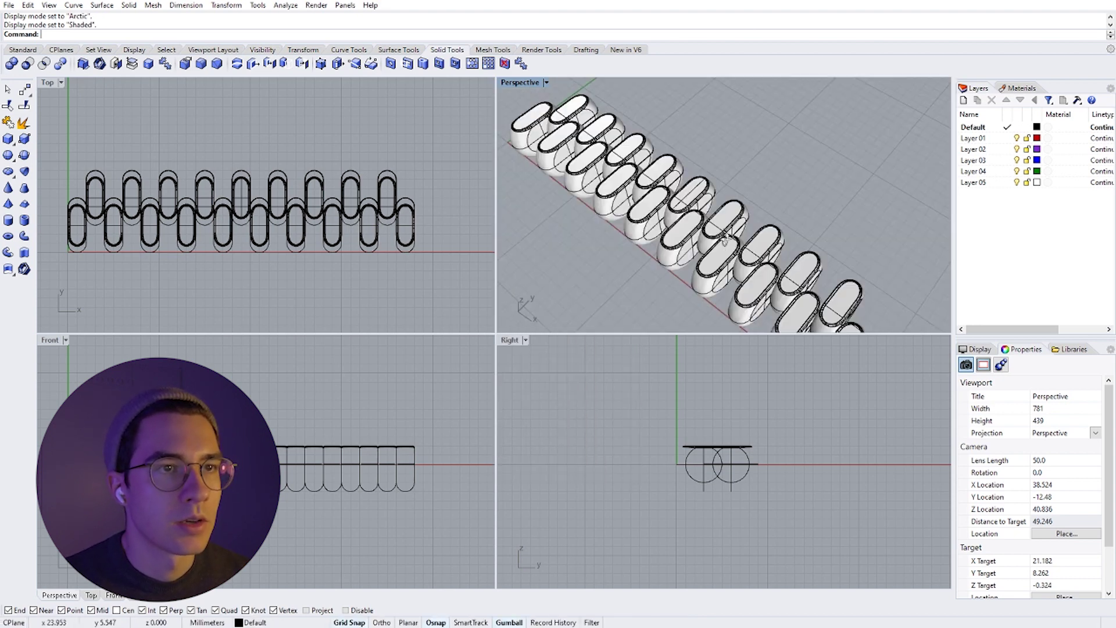
pyautogui.moveTo(566, 130); pyautogui.dragTo(709, 183, button='right')
# Group all strap objects with Ctrl+G and reselect the group
pyautogui.moveTo(112, 149); pyautogui.dragTo(445, 299)
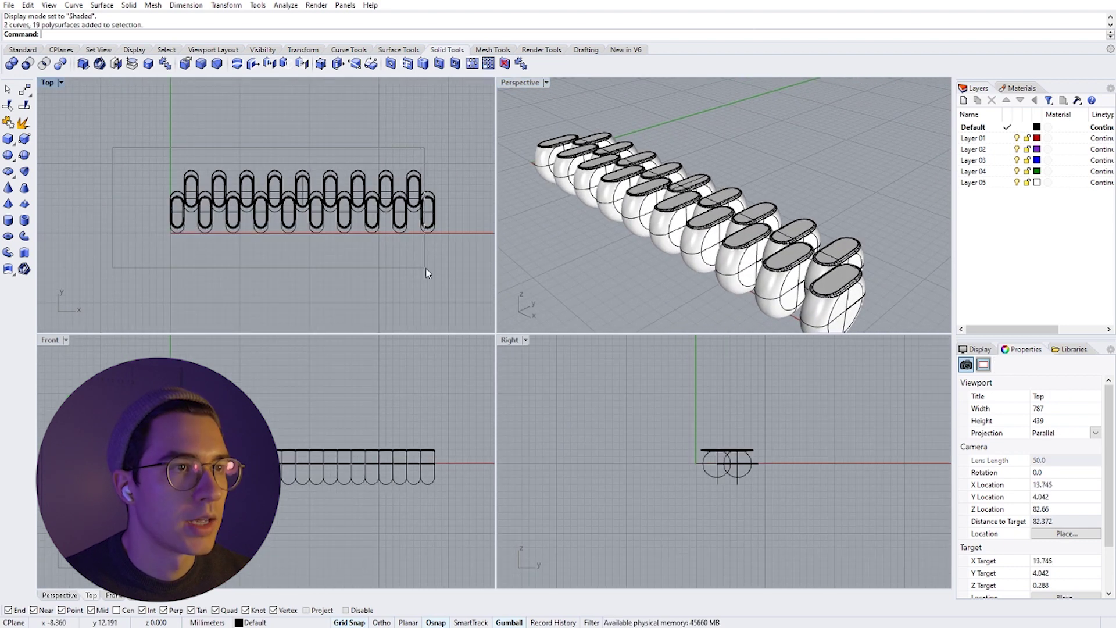
pyautogui.hotkey('ctrl', 'g')
pyautogui.click(395, 279)
pyautogui.click(383, 228)
# Linear-array the link row into ten staggered rows and fit the grid in every view
pyautogui.click(303, 50)
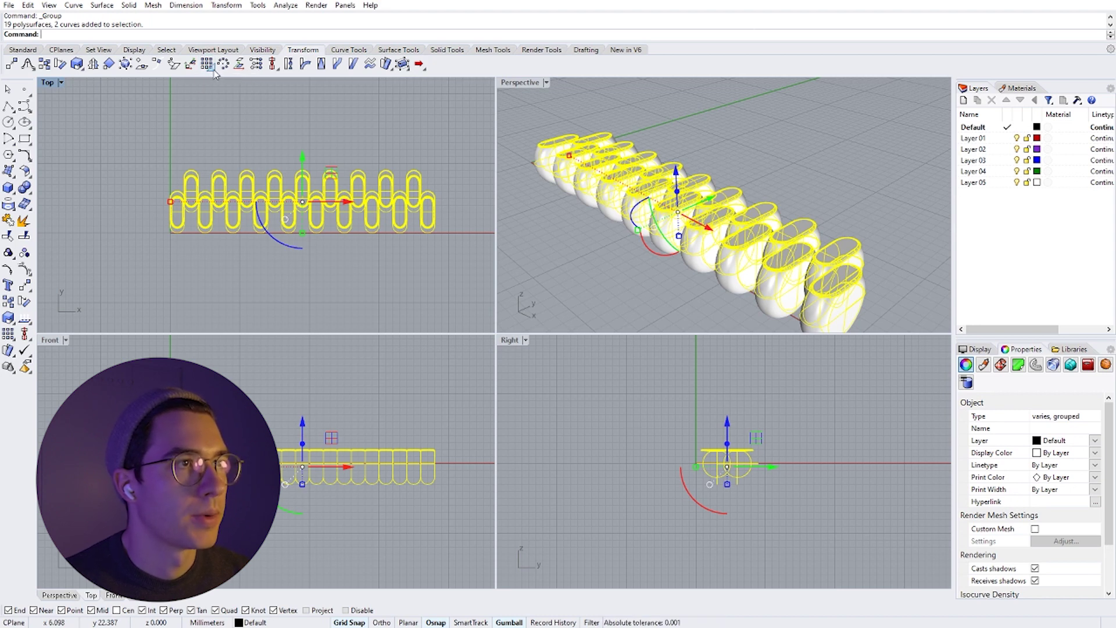
pyautogui.click(290, 87)
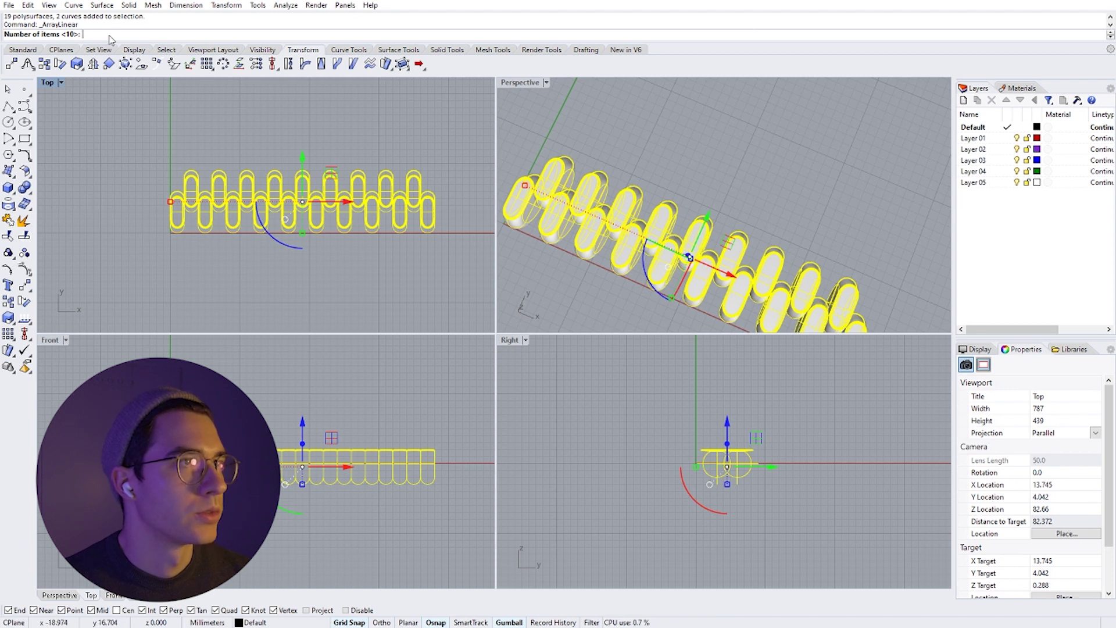
pyautogui.press('Return')
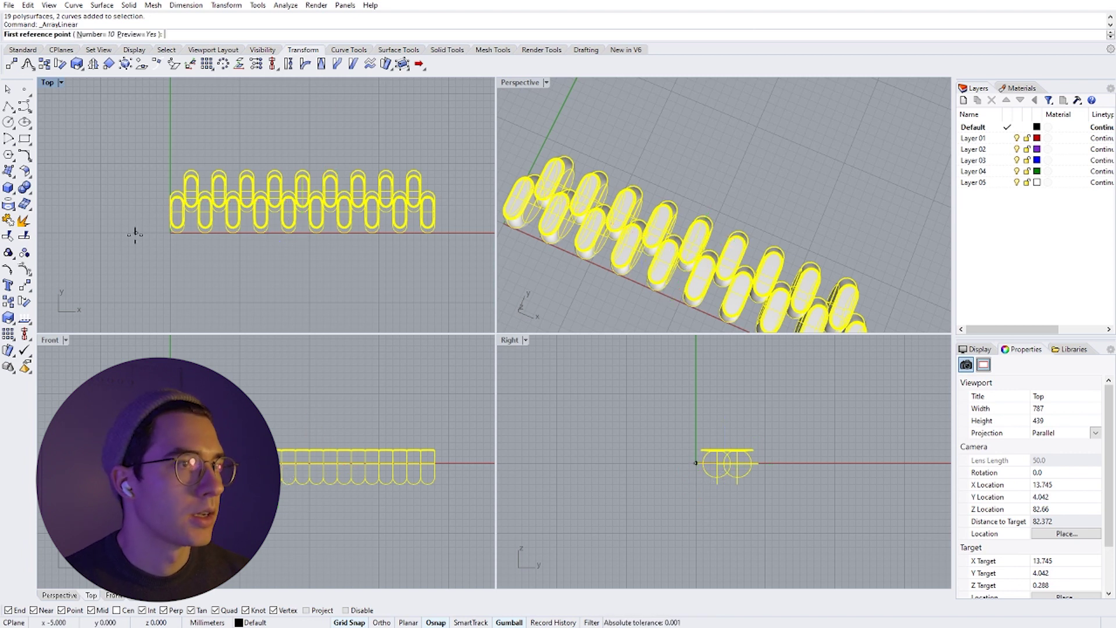
pyautogui.click(135, 233)
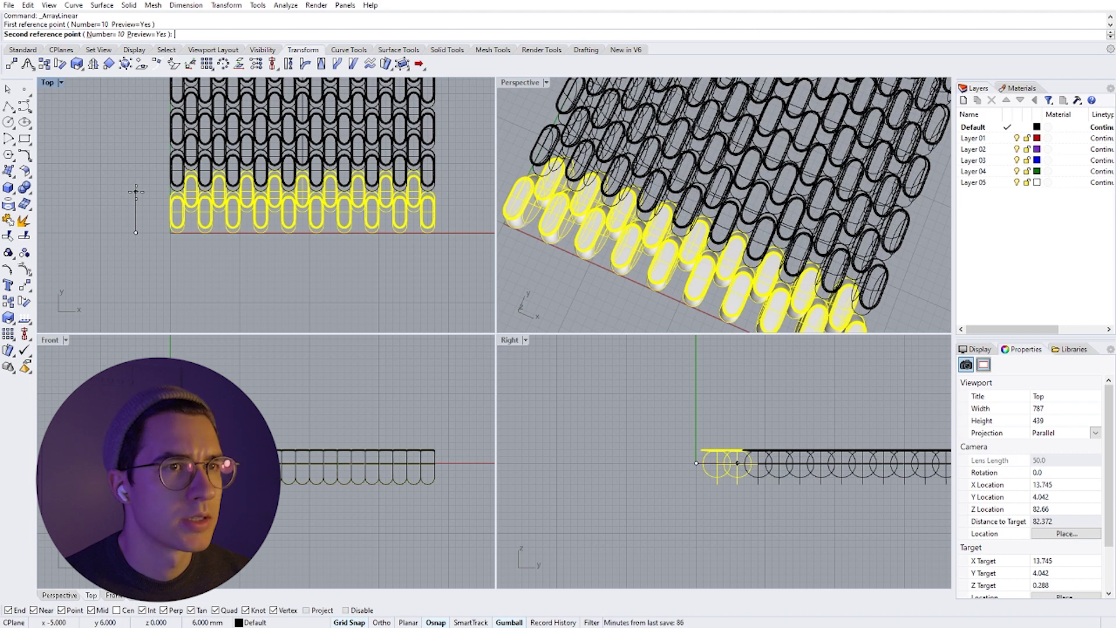
pyautogui.click(136, 192)
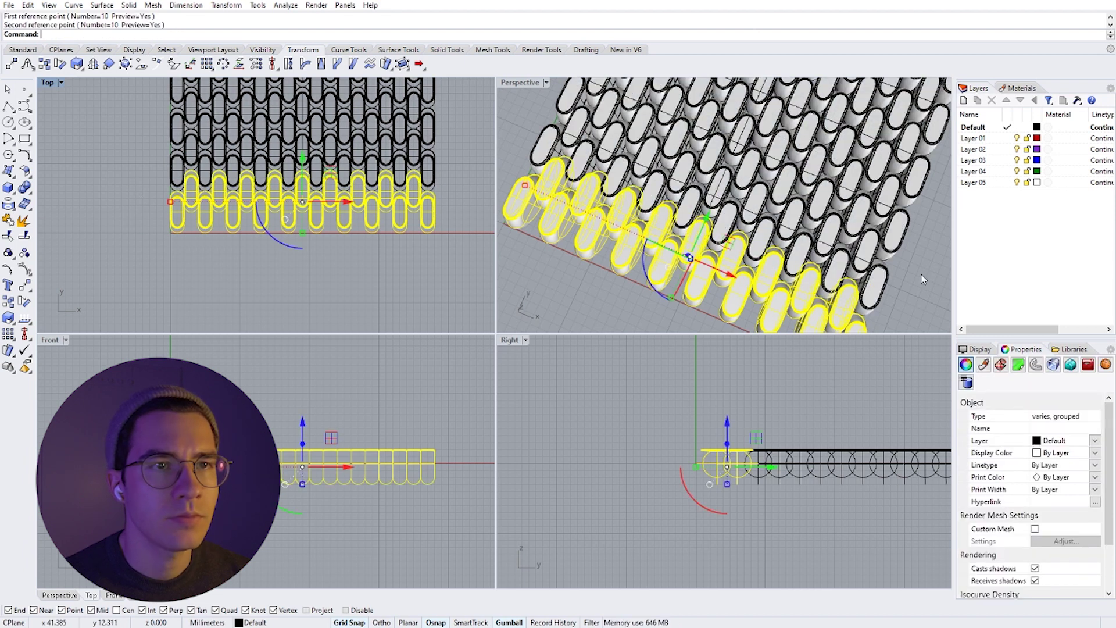
pyautogui.press('Escape')
pyautogui.scroll(-5, 664, 140)
pyautogui.moveTo(664, 140); pyautogui.dragTo(673, 185, button='right')
pyautogui.scroll(5, 714, 224)
pyautogui.moveTo(714, 224); pyautogui.dragTo(780, 118, button='right')
pyautogui.hotkey('ctrl', 'shift', 'e')
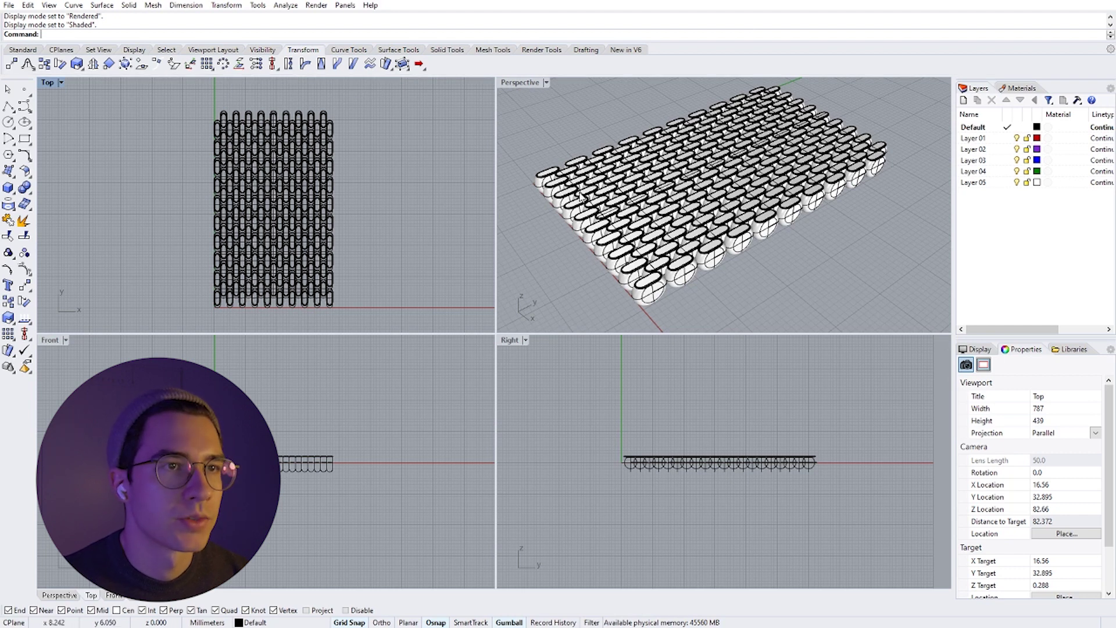
# Create a corner-to-corner rectangular plane across the link pattern's full footprint
pyautogui.click(398, 50)
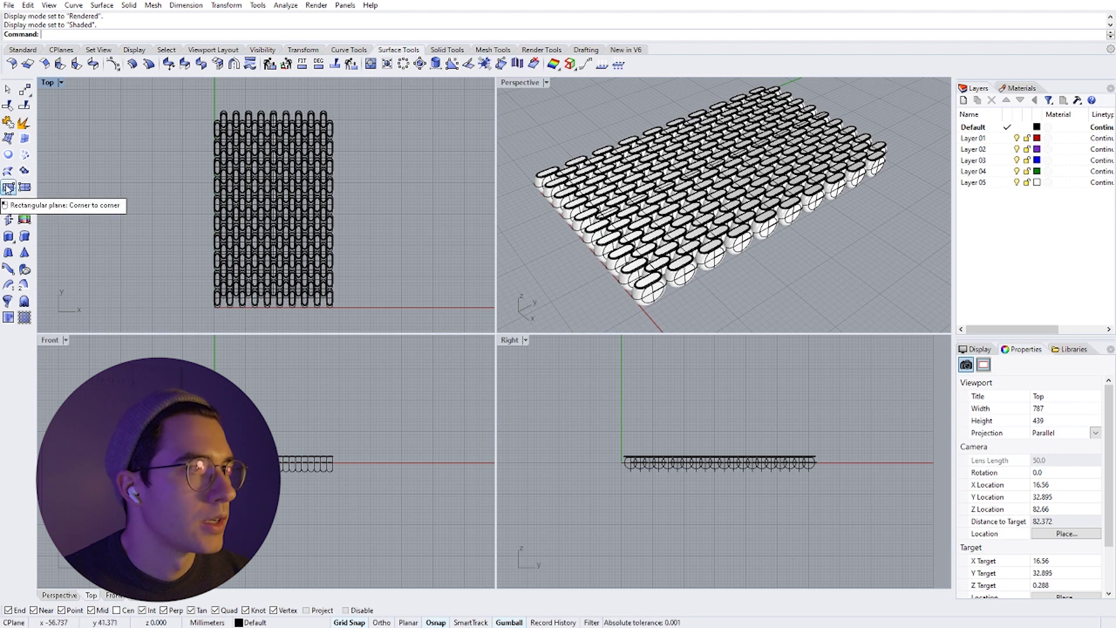
pyautogui.click(7, 187)
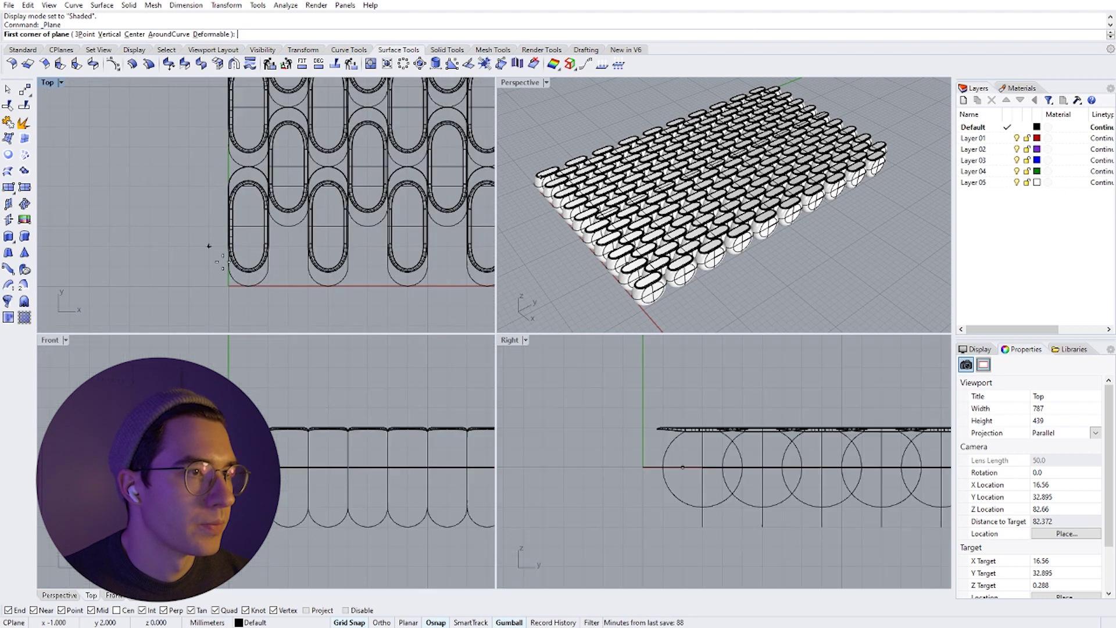
pyautogui.click(228, 285)
pyautogui.scroll(-3, 228, 270)
pyautogui.scroll(-2, 230, 258)
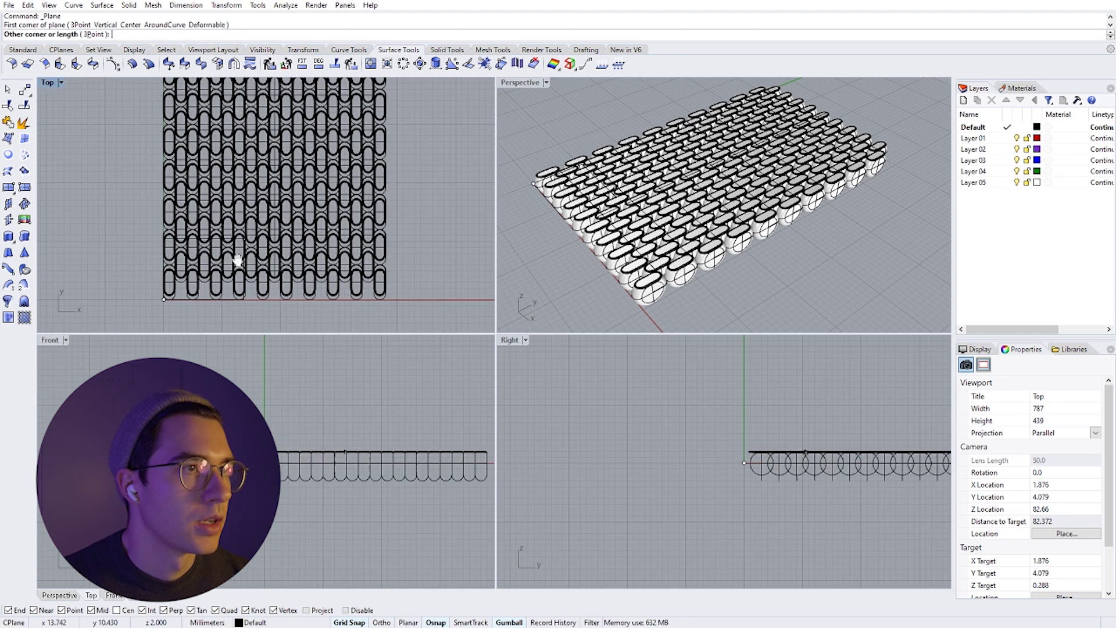
pyautogui.moveTo(229, 253); pyautogui.dragTo(195, 327, button='right')
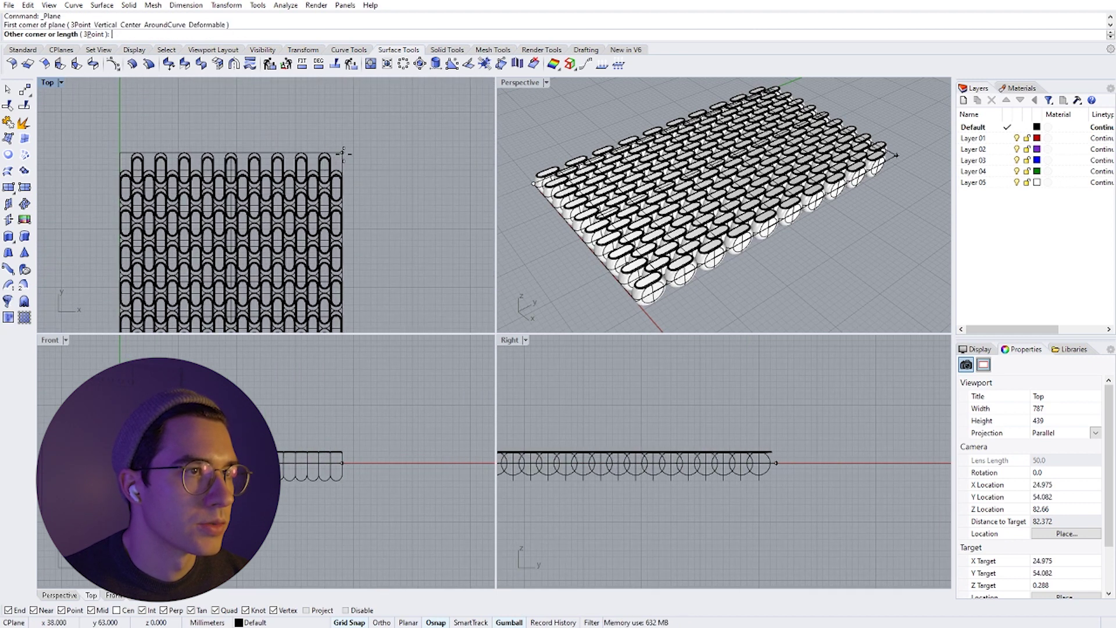
pyautogui.click(342, 153)
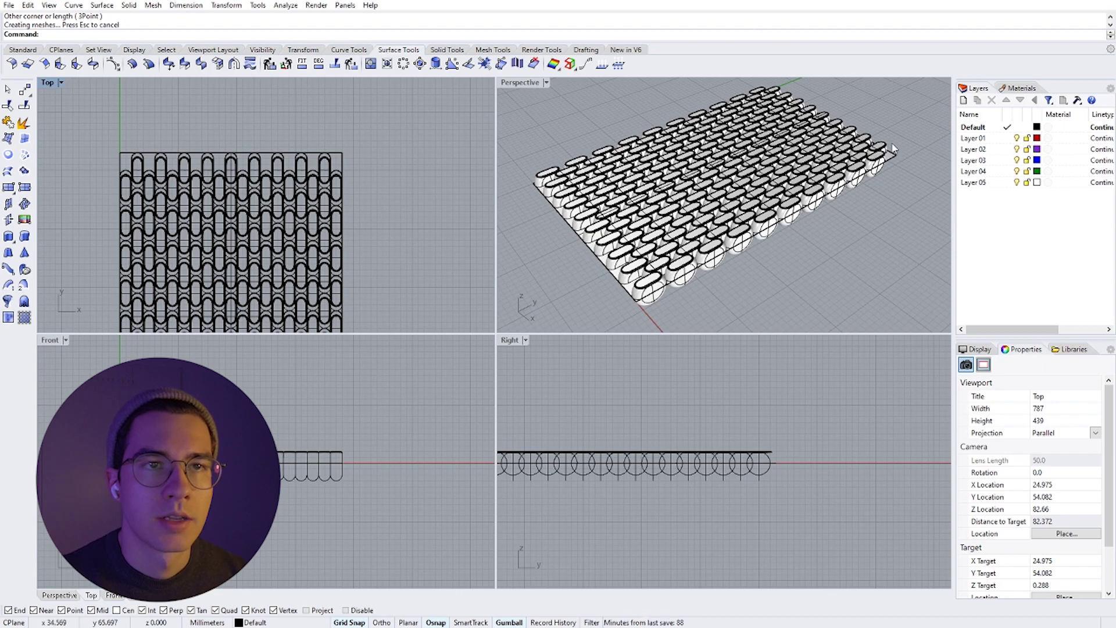
pyautogui.scroll(5, 892, 139)
pyautogui.moveTo(900, 312)
pyautogui.mouseDown(button='right')
pyautogui.moveTo(881, 166)
pyautogui.moveTo(627, 238)
pyautogui.mouseUp(button='right')
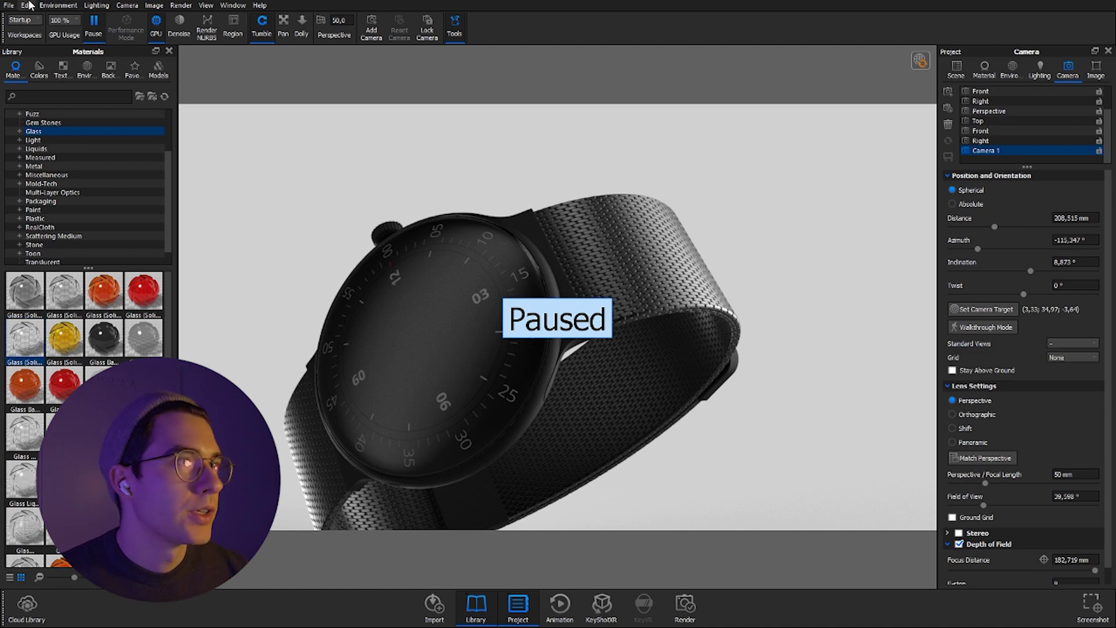
# Start a new KeyShot scene and import strap-texture.3dm
pyautogui.click(11, 6)
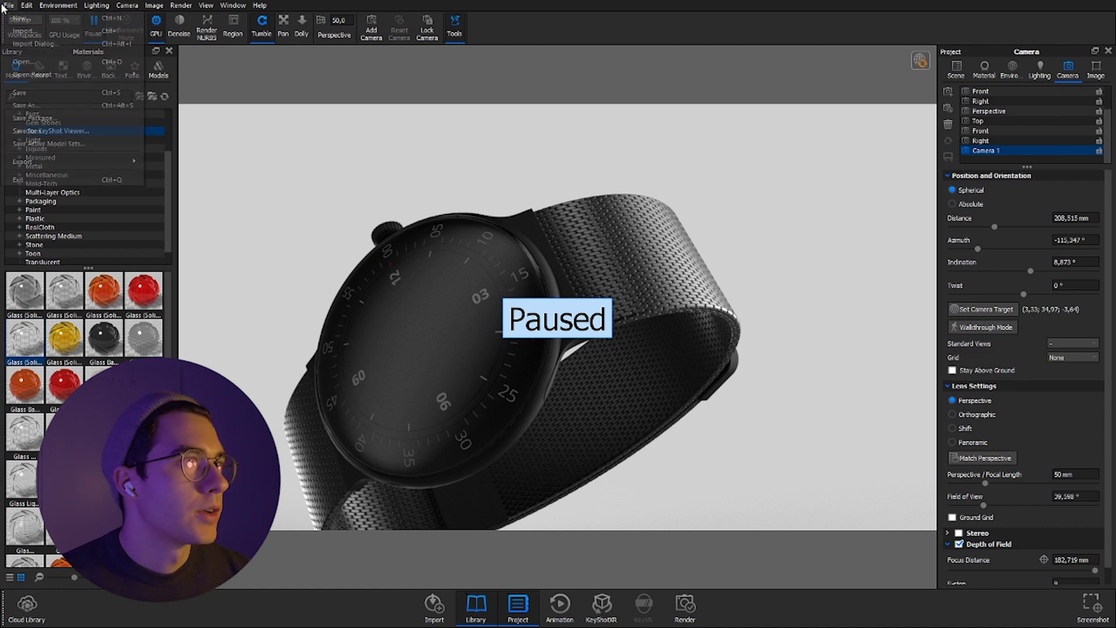
pyautogui.click(21, 18)
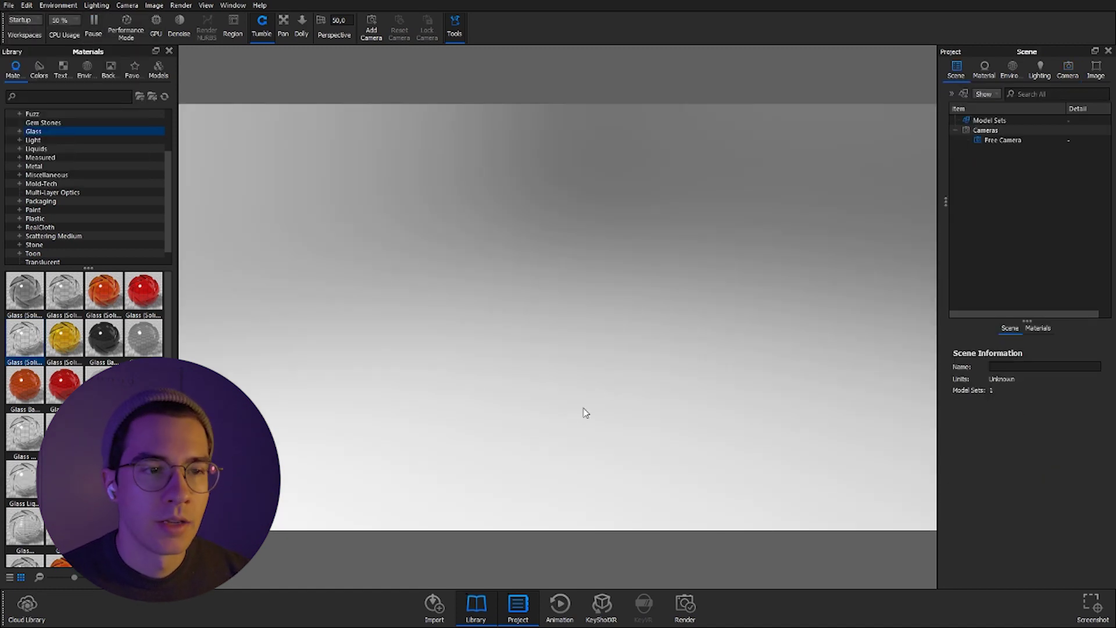
pyautogui.hotkey('ctrl', 'i')
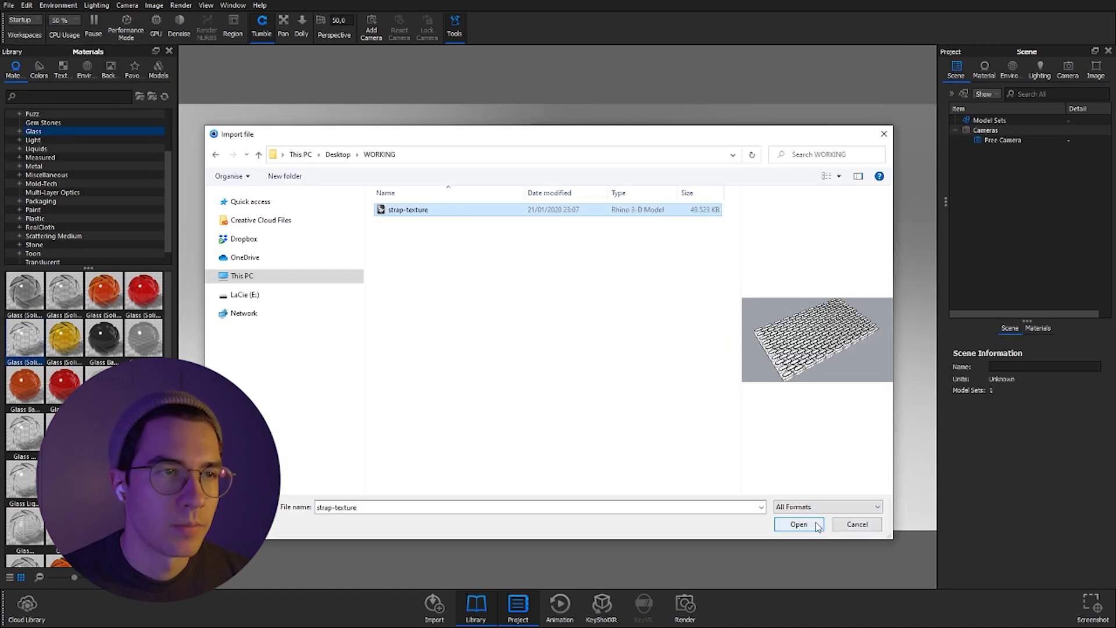
pyautogui.click(806, 524)
pyautogui.click(633, 446)
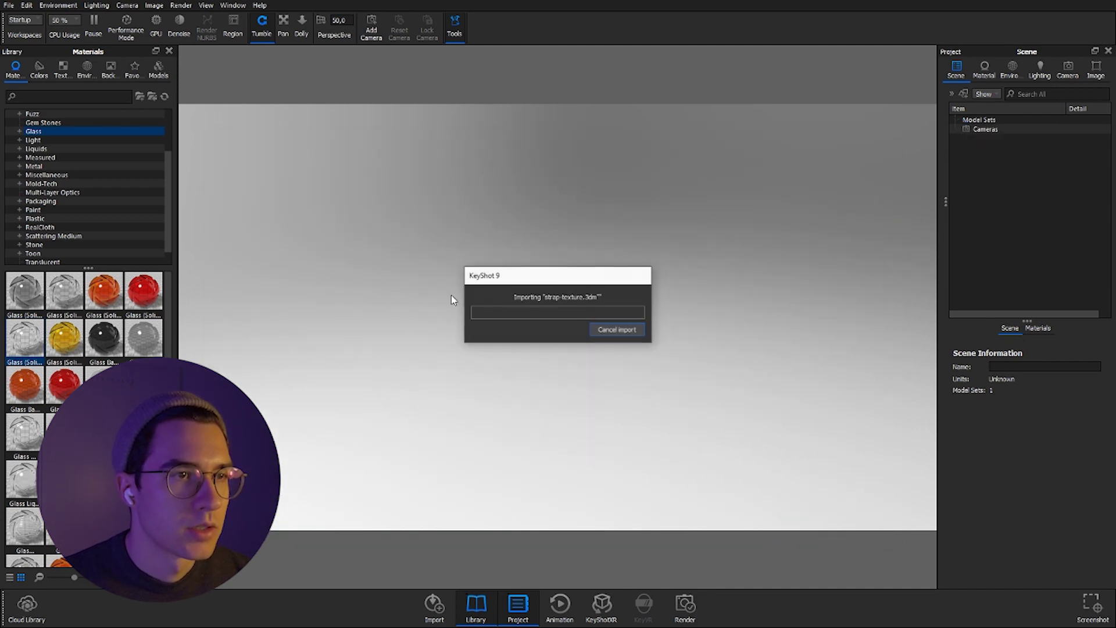
# Apply the white Paint Matte library material to the imported link pattern
pyautogui.click(53, 192)
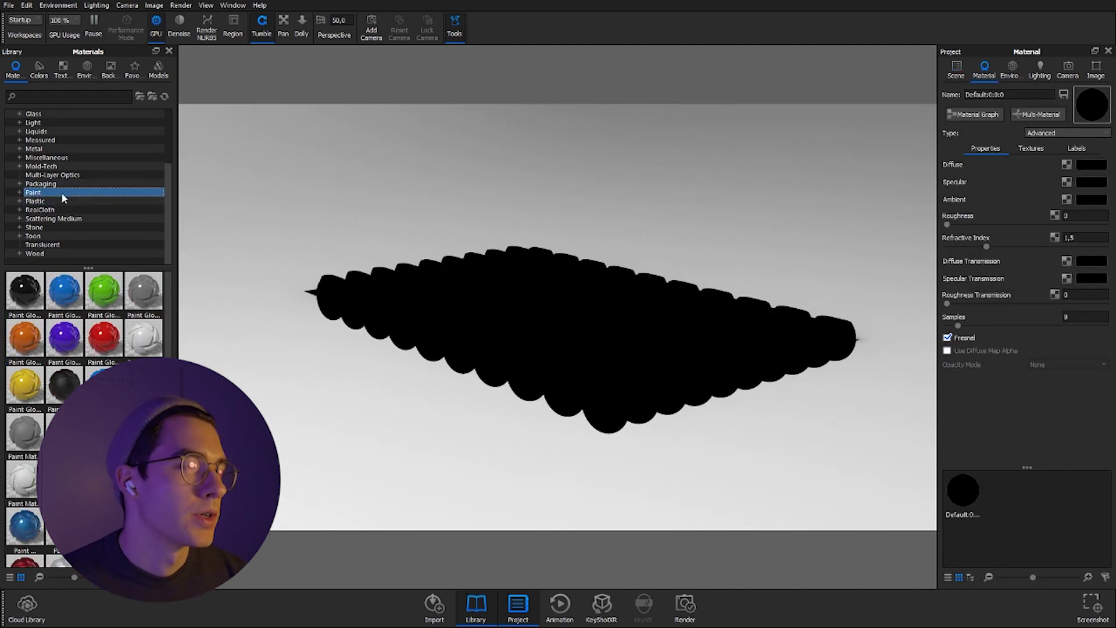
pyautogui.click(27, 494)
pyautogui.moveTo(27, 494); pyautogui.dragTo(568, 355)
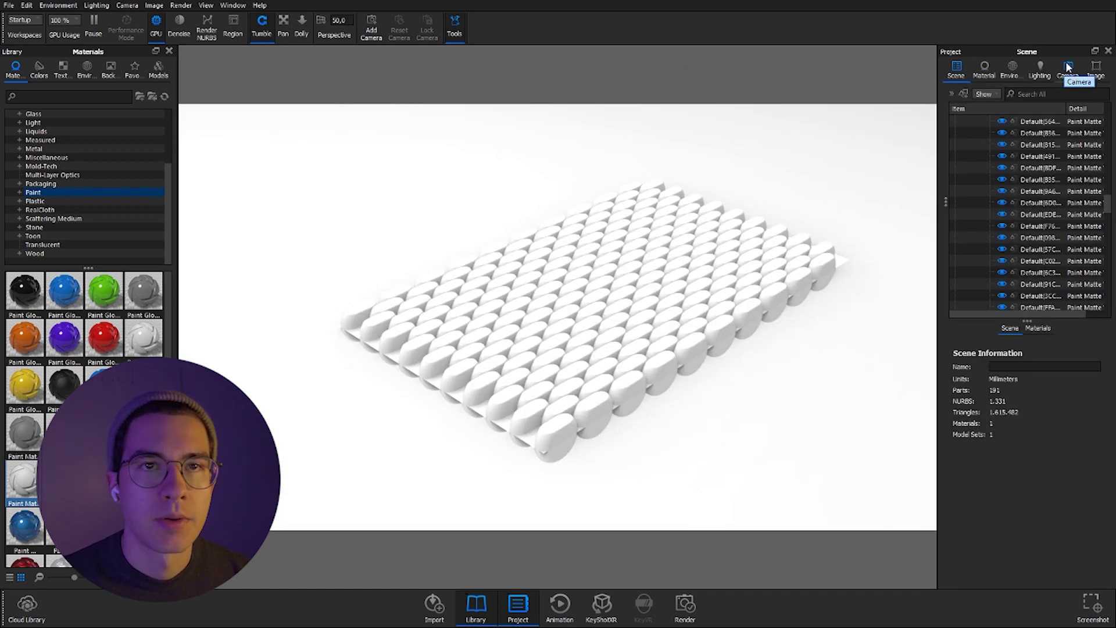
# Add a camera set to the Top standard view with orthographic projection
pyautogui.click(1067, 67)
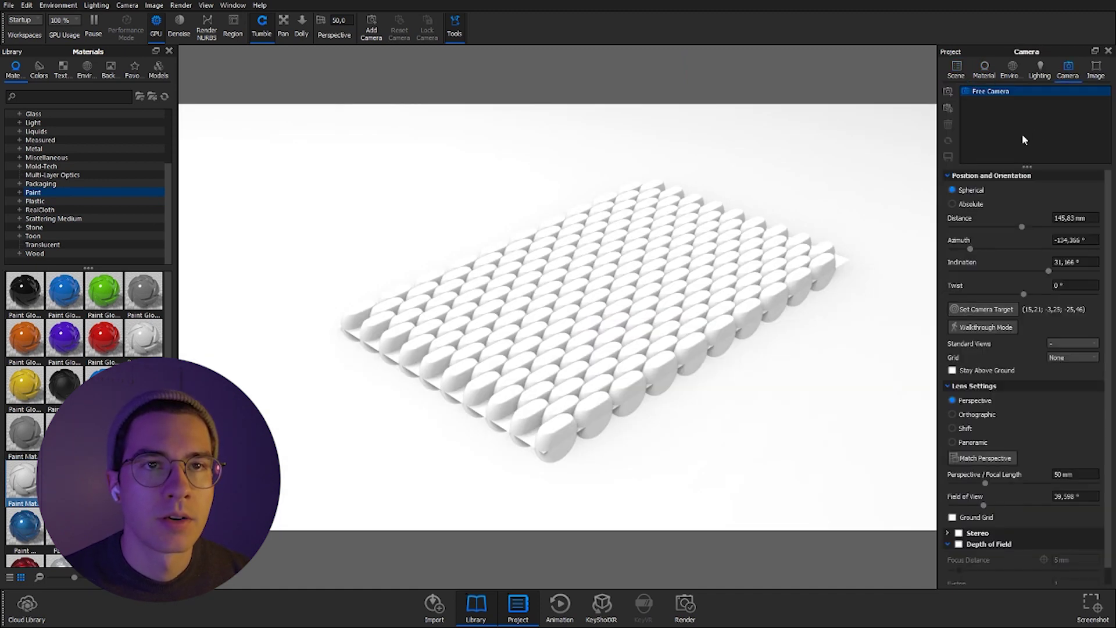
pyautogui.click(944, 92)
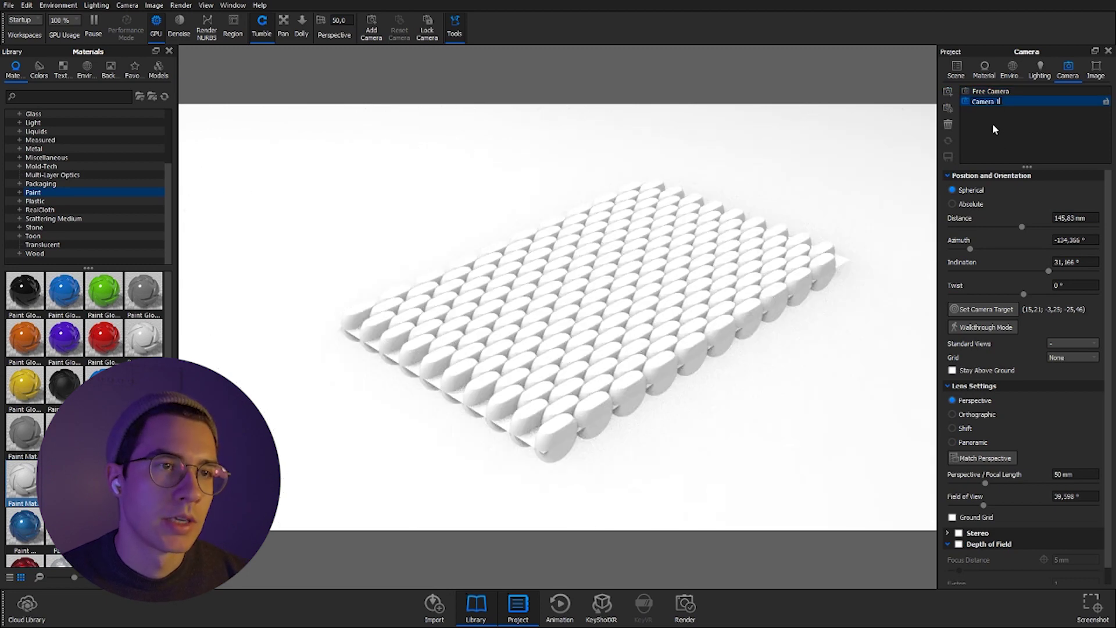
pyautogui.click(1064, 341)
pyautogui.click(1066, 390)
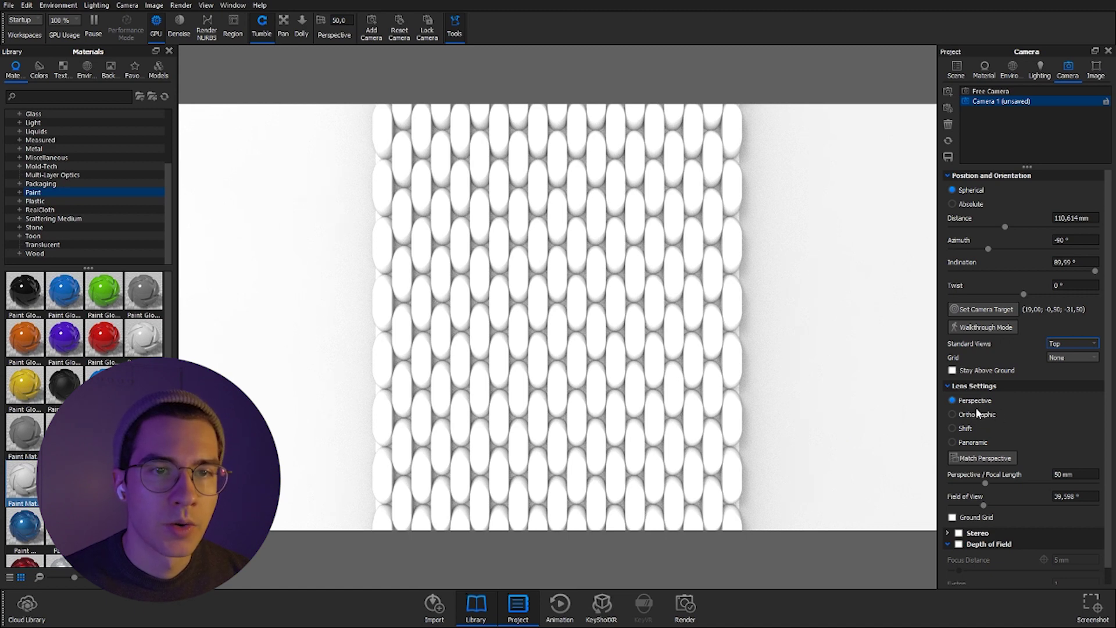
pyautogui.click(972, 386)
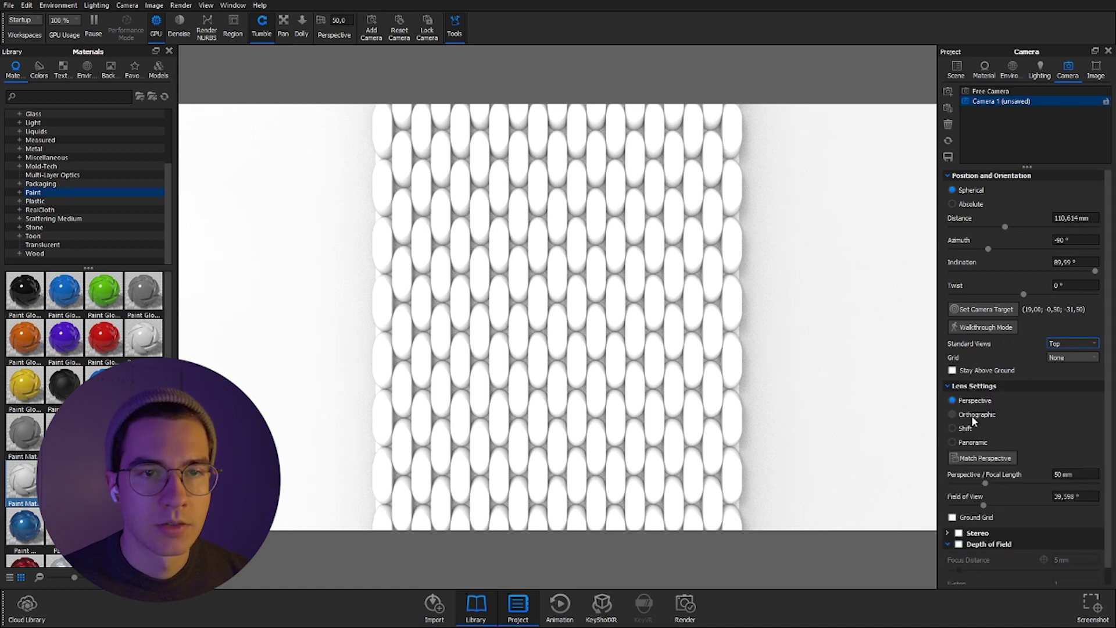
pyautogui.click(976, 416)
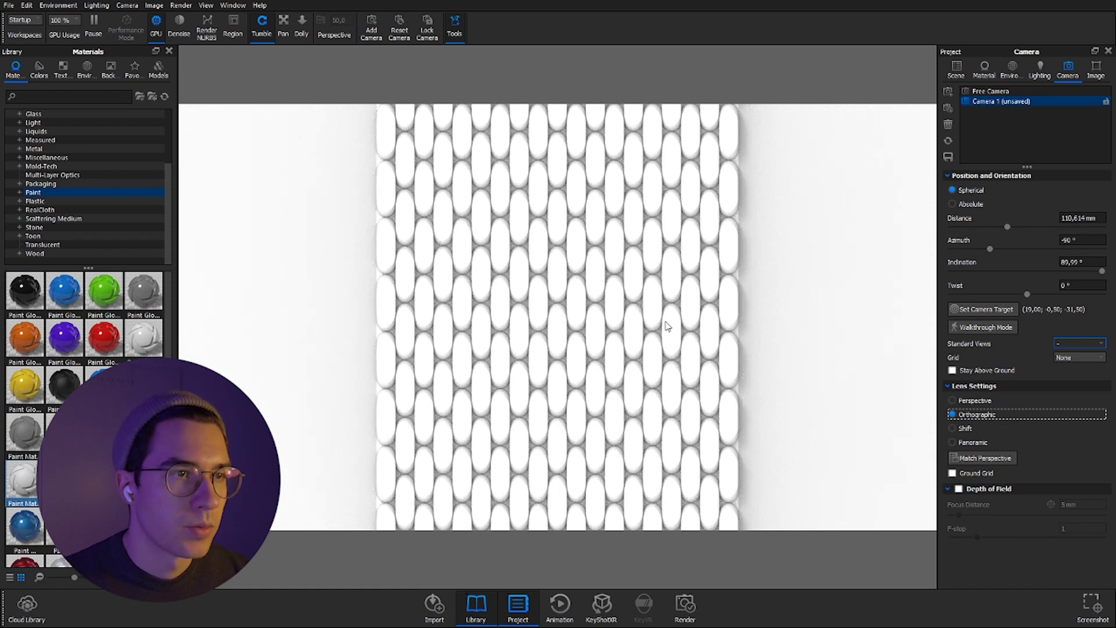
pyautogui.scroll(-3, 665, 326)
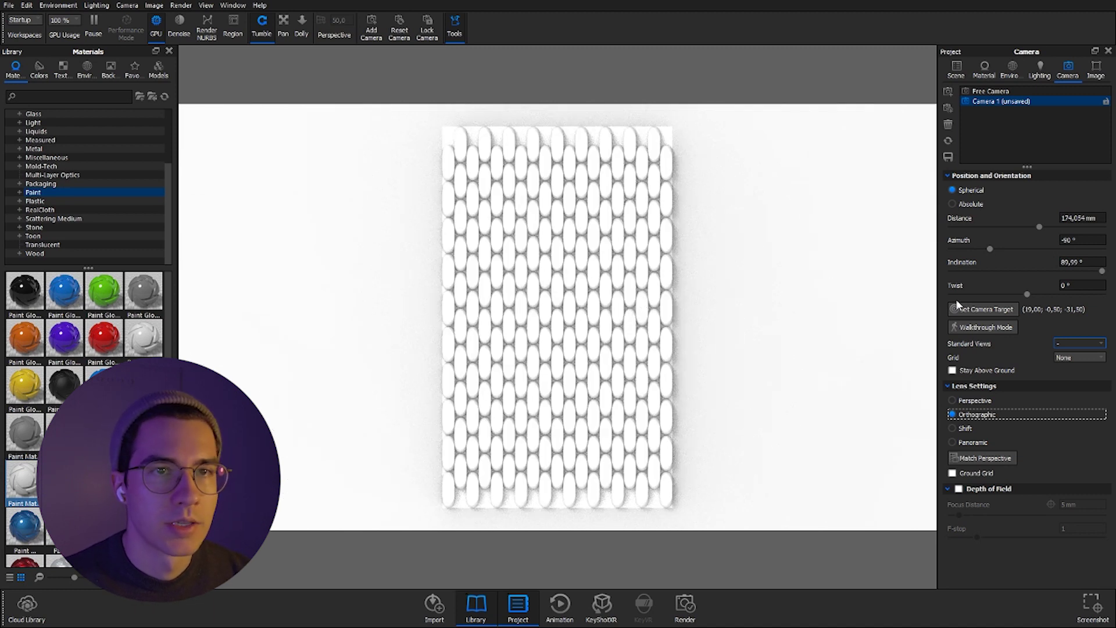
# Twist the camera 90° so the links lie horizontally and save it as Camera 1
pyautogui.click(1086, 285)
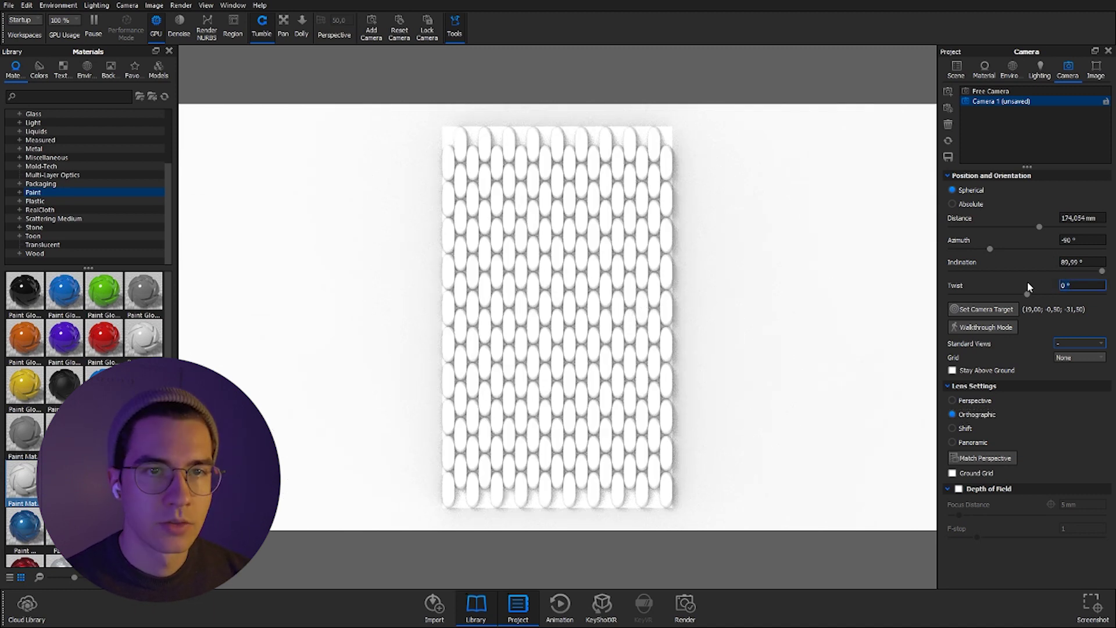
pyautogui.write('90')
pyautogui.press('Return')
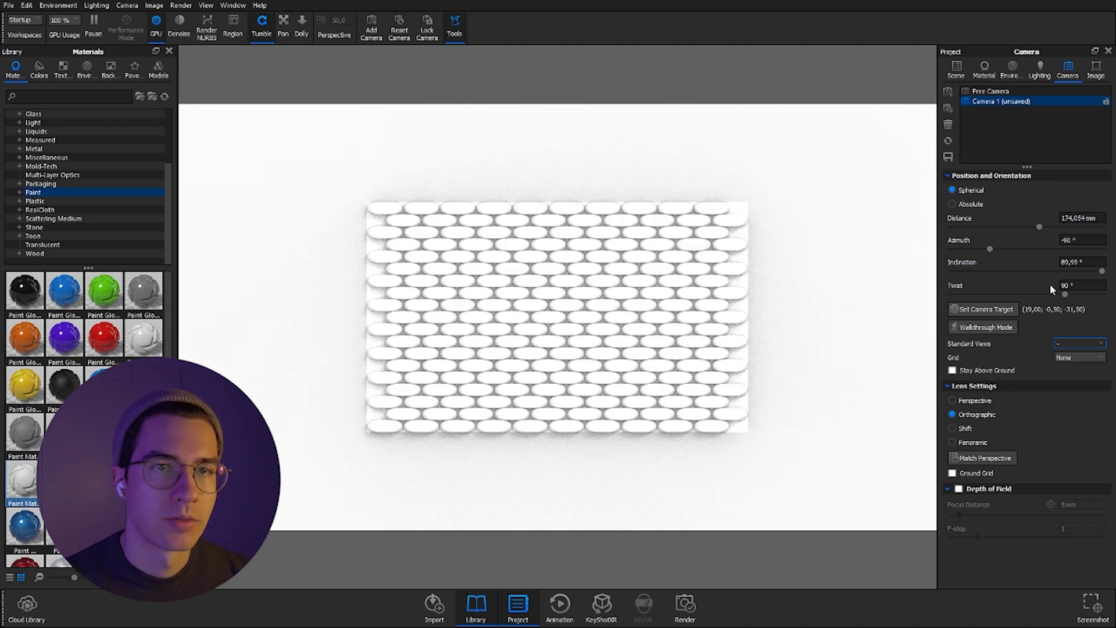
pyautogui.scroll(2, 518, 344)
pyautogui.scroll(2, 518, 345)
pyautogui.scroll(2, 511, 353)
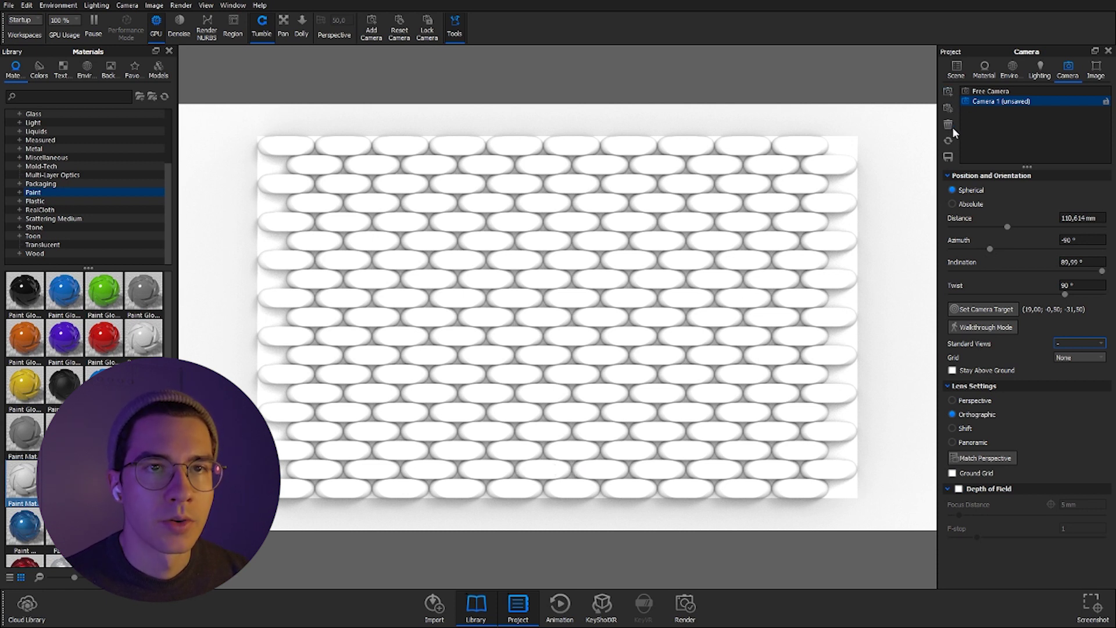
pyautogui.click(949, 157)
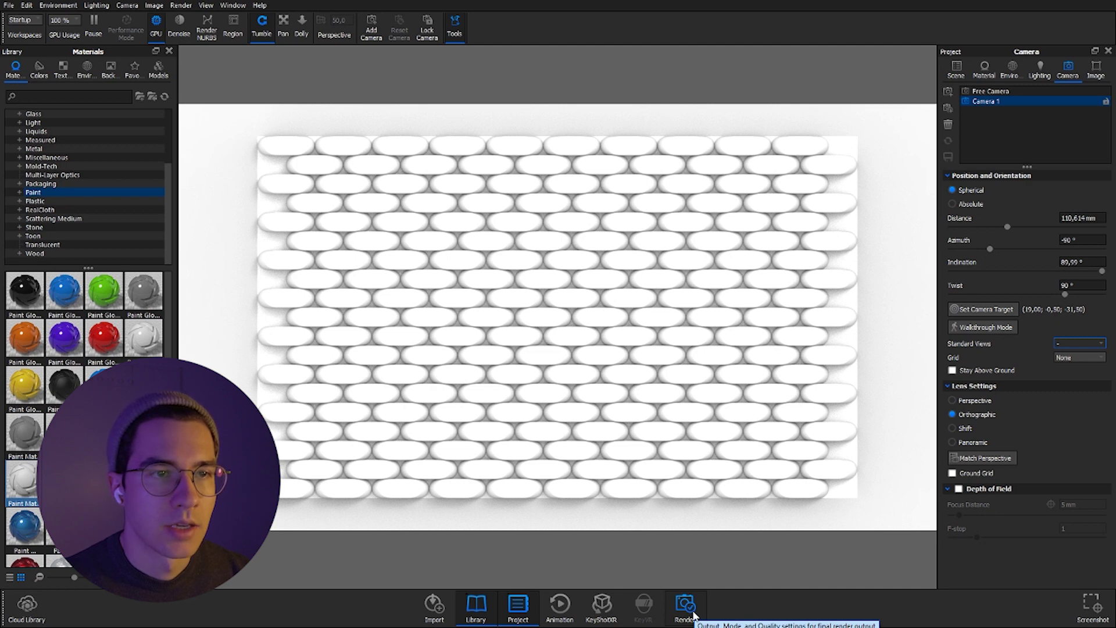
# Set the render output resolution to the 3840 × 2159 preset in the Render dialog
pyautogui.click(686, 603)
pyautogui.moveTo(642, 150)
pyautogui.mouseDown()
pyautogui.moveTo(826, 95)
pyautogui.moveTo(804, 83)
pyautogui.mouseUp()
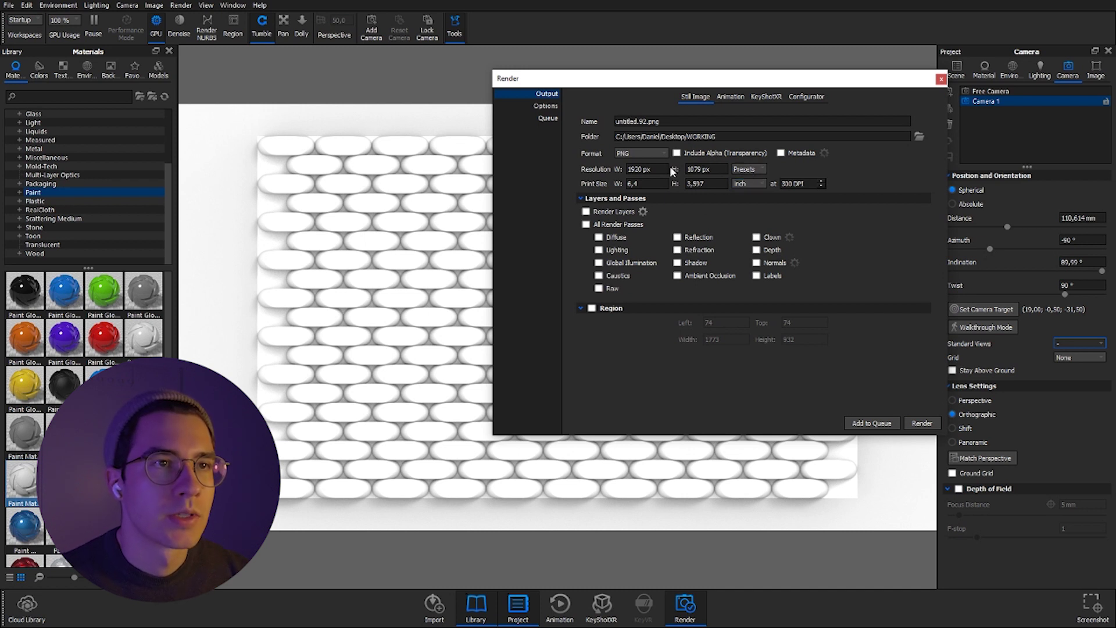
pyautogui.click(757, 171)
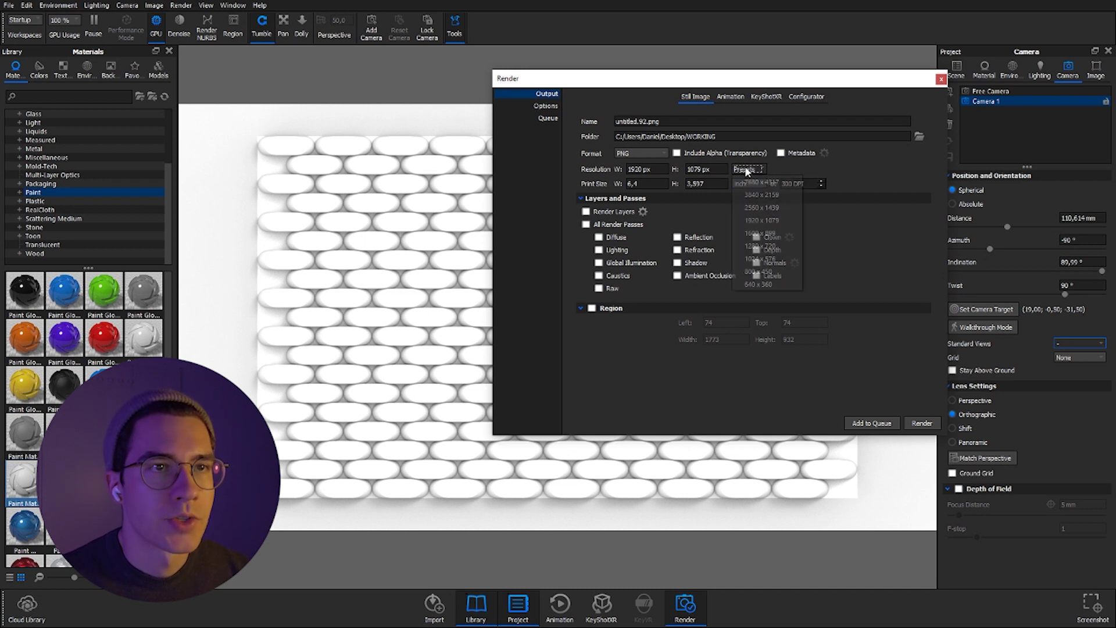
pyautogui.click(758, 195)
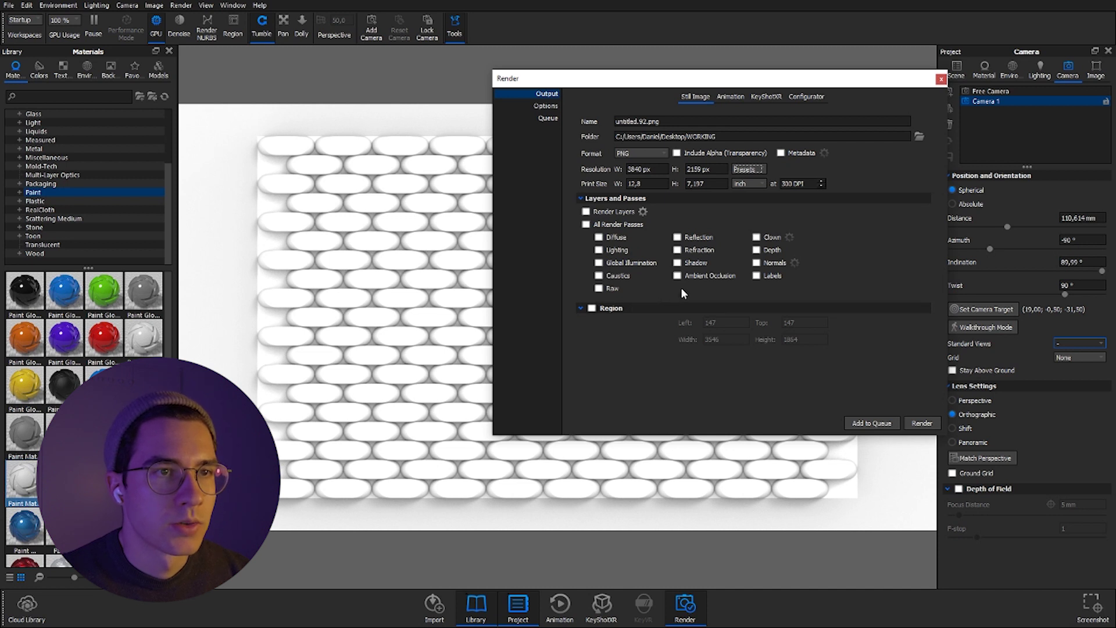
# Add Depth and Camera Space Normals passes and start the render
pyautogui.click(771, 253)
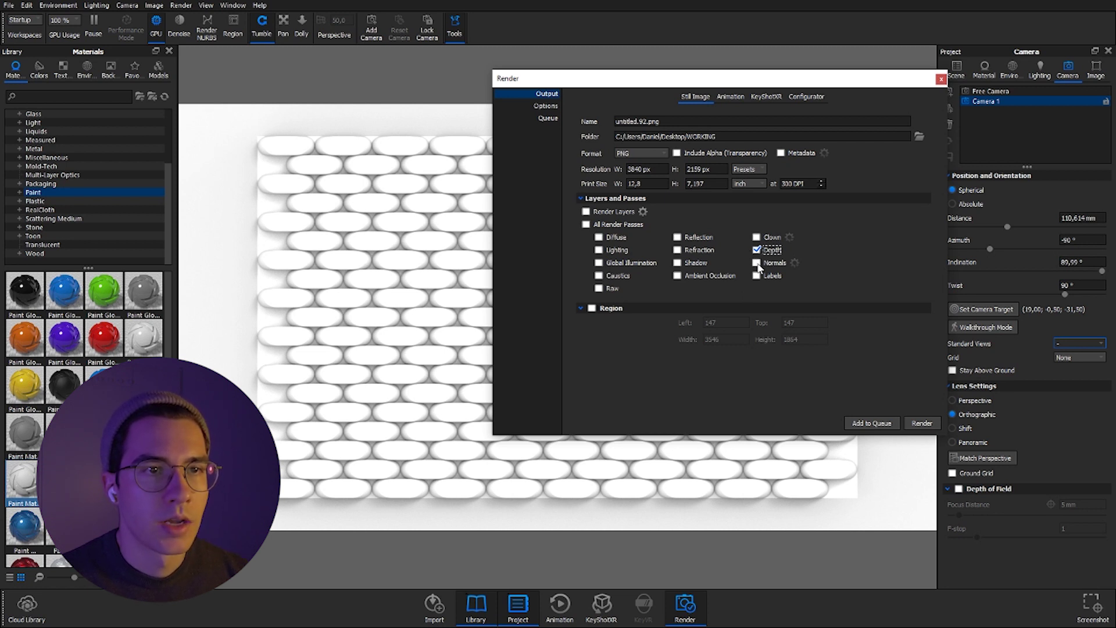
pyautogui.click(756, 262)
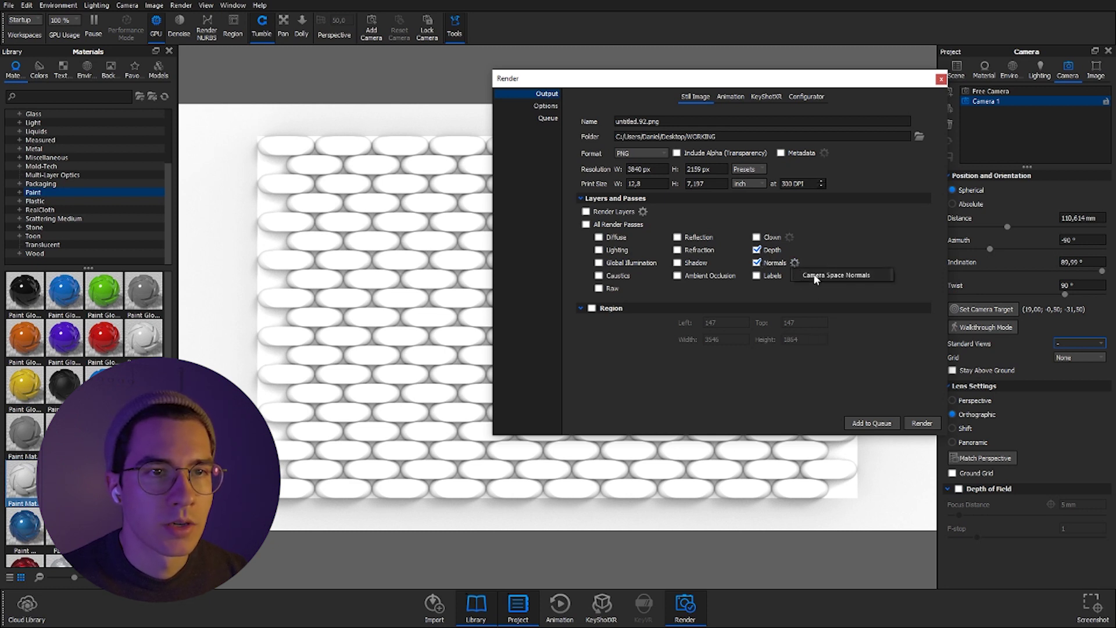
pyautogui.click(812, 276)
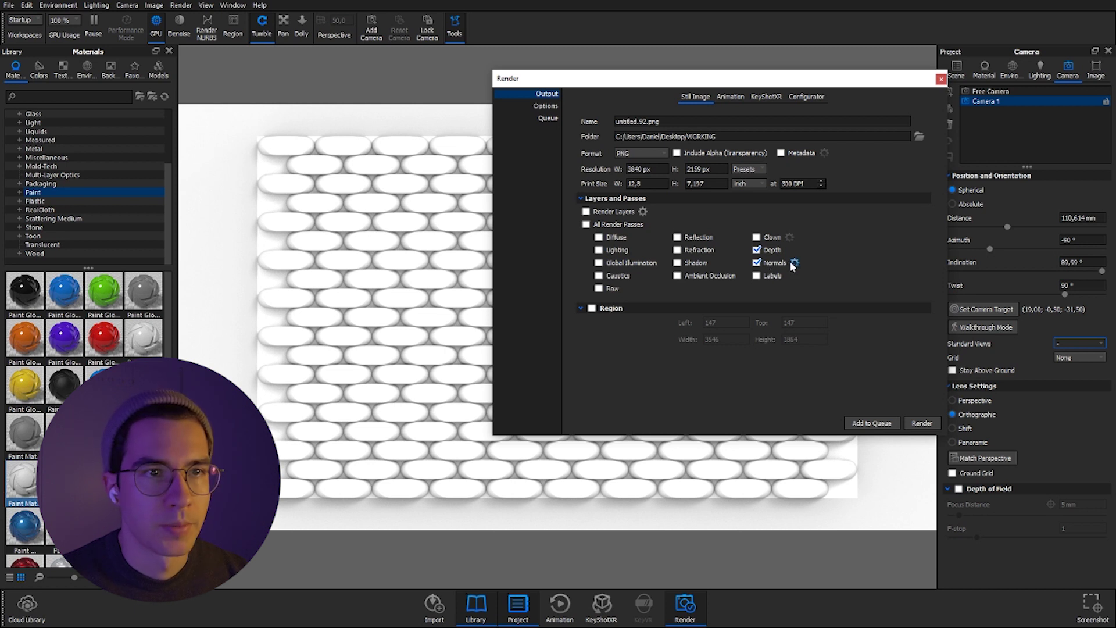
pyautogui.click(916, 423)
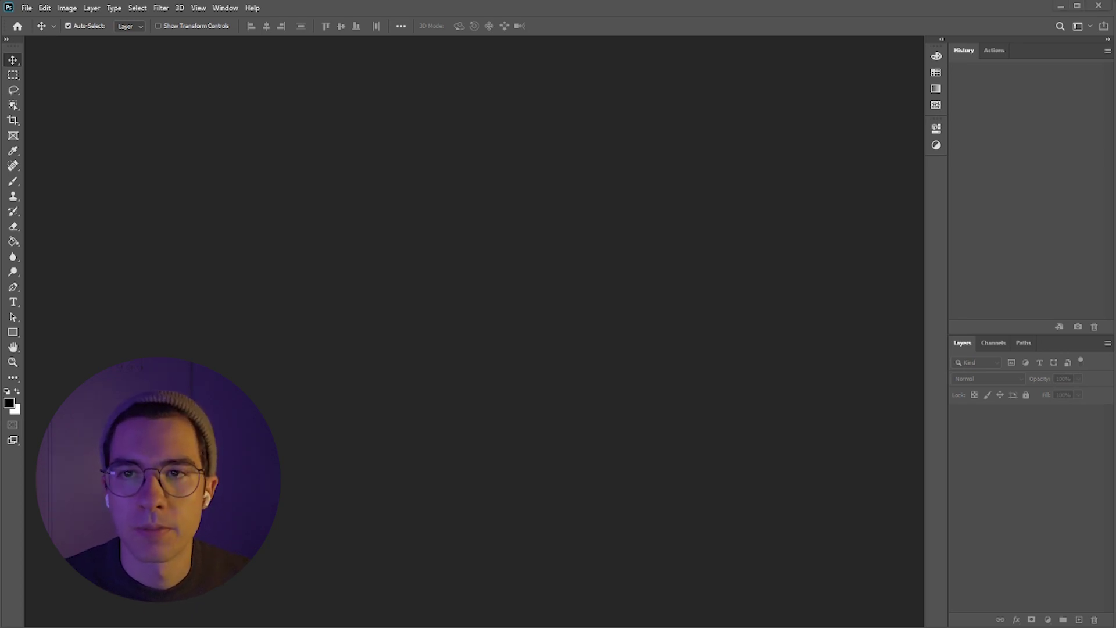
# Bring up the WORKING folder of rendered files over the empty Photoshop workspace
pyautogui.hotkey('alt', 'Tab')
pyautogui.moveTo(724, 105); pyautogui.dragTo(646, 111)
# Browse the rendered depth, diffuse and normals EXR passes in the WORKING folder
pyautogui.click(648, 250)
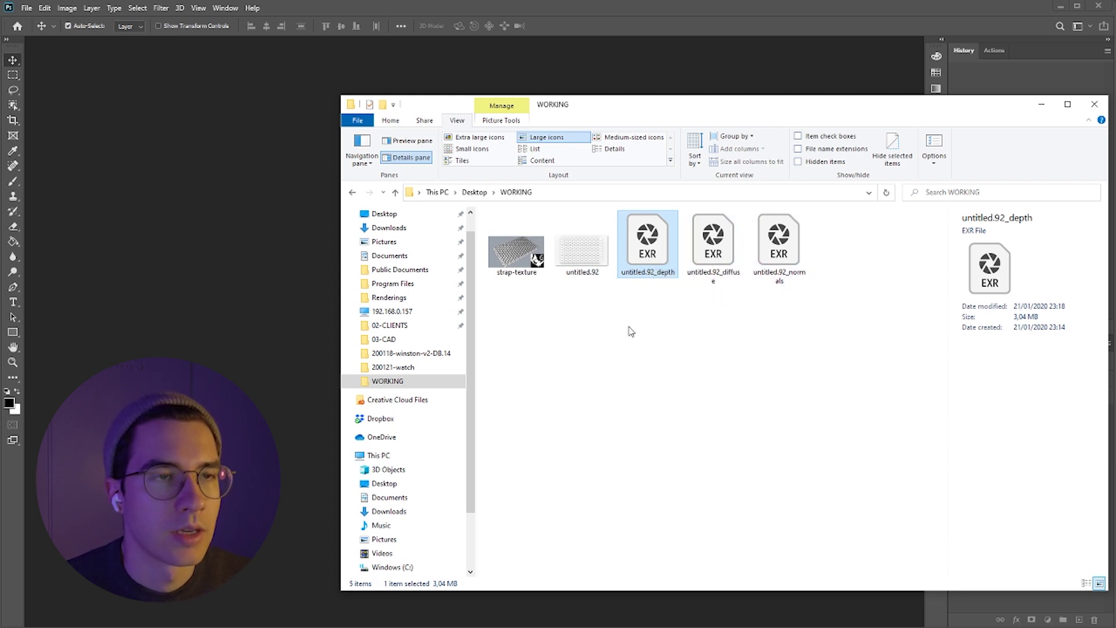
pyautogui.click(656, 291)
pyautogui.click(645, 261)
pyautogui.click(707, 279)
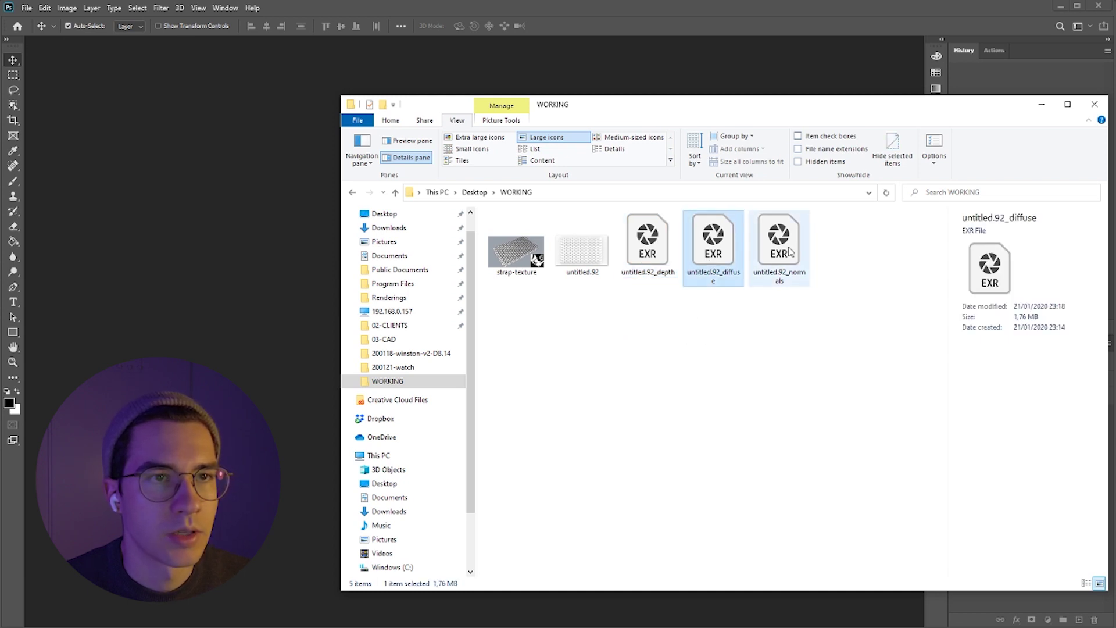
pyautogui.click(790, 252)
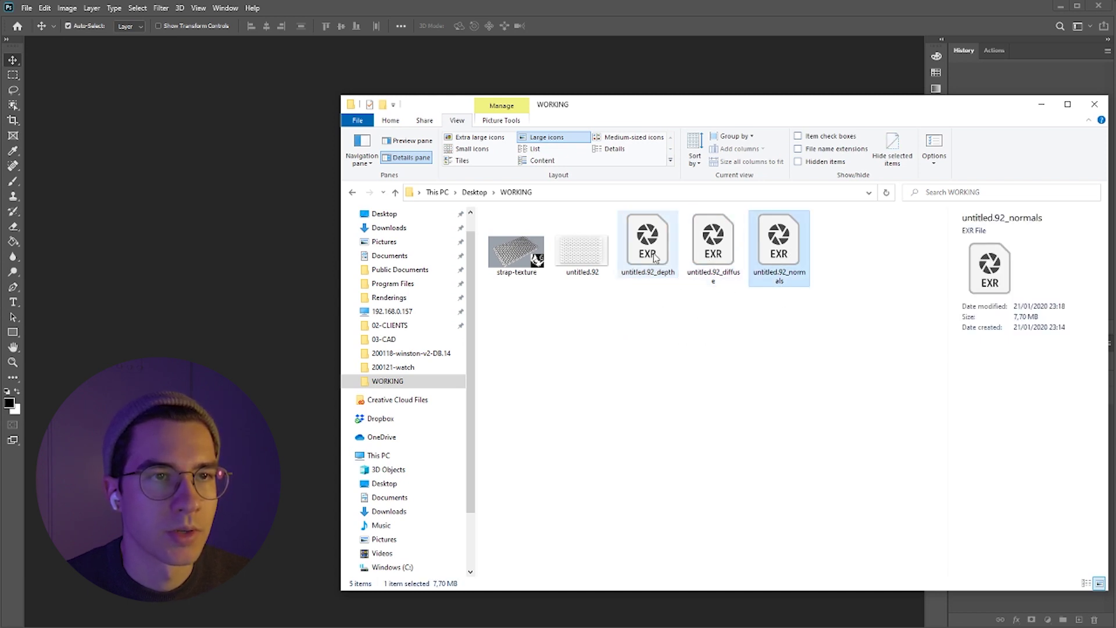
pyautogui.click(678, 299)
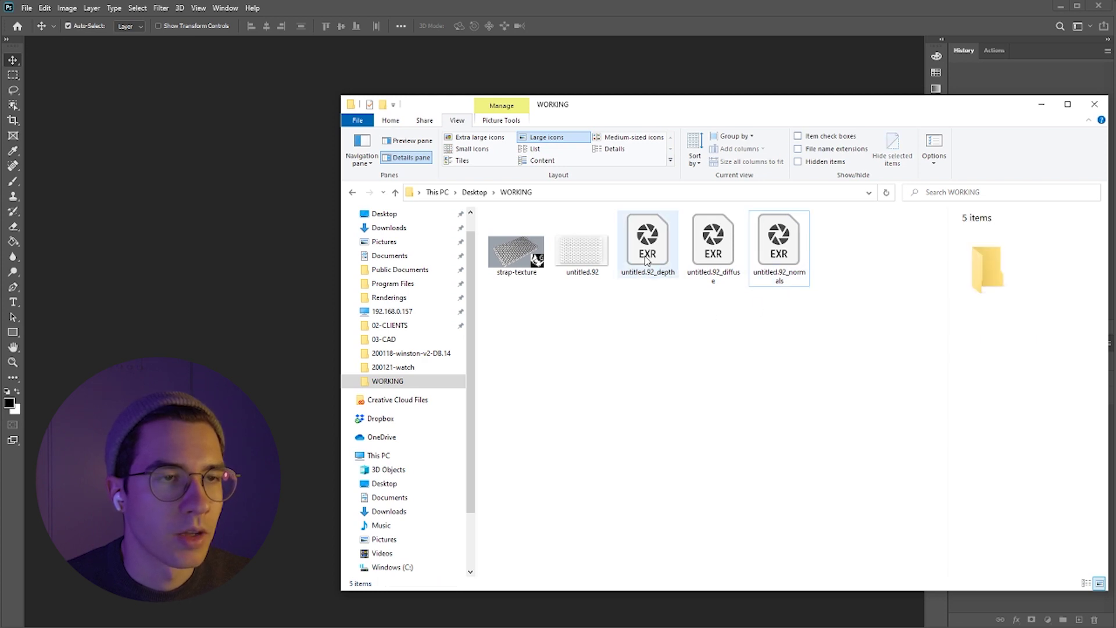
# Drop untitled.92_depth.exr onto Photoshop to open it
pyautogui.click(647, 264)
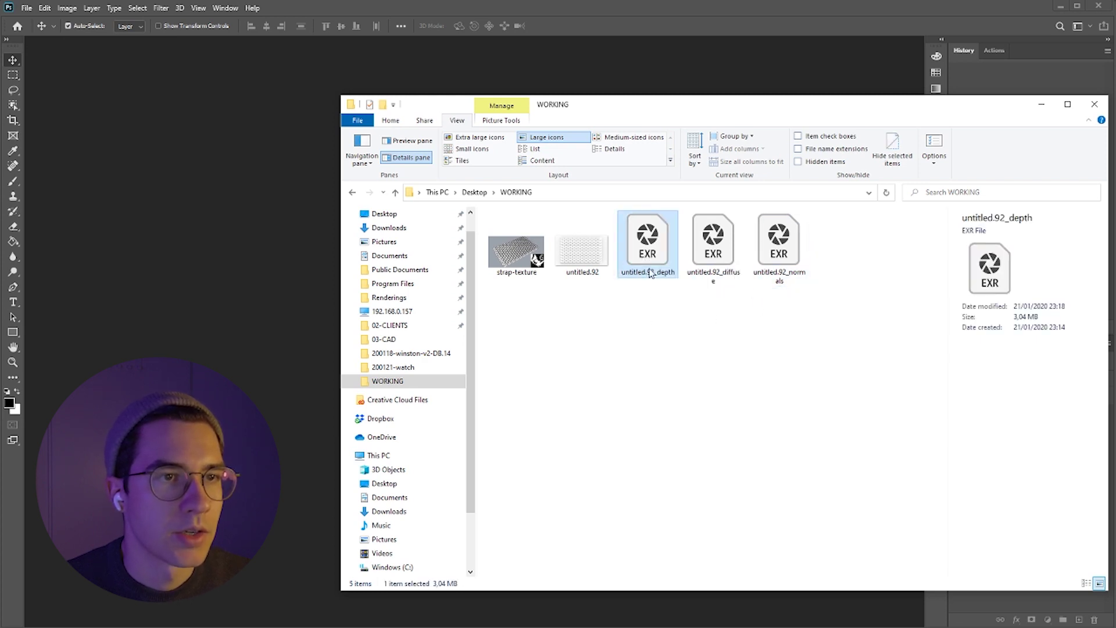
pyautogui.moveTo(653, 252); pyautogui.dragTo(252, 218)
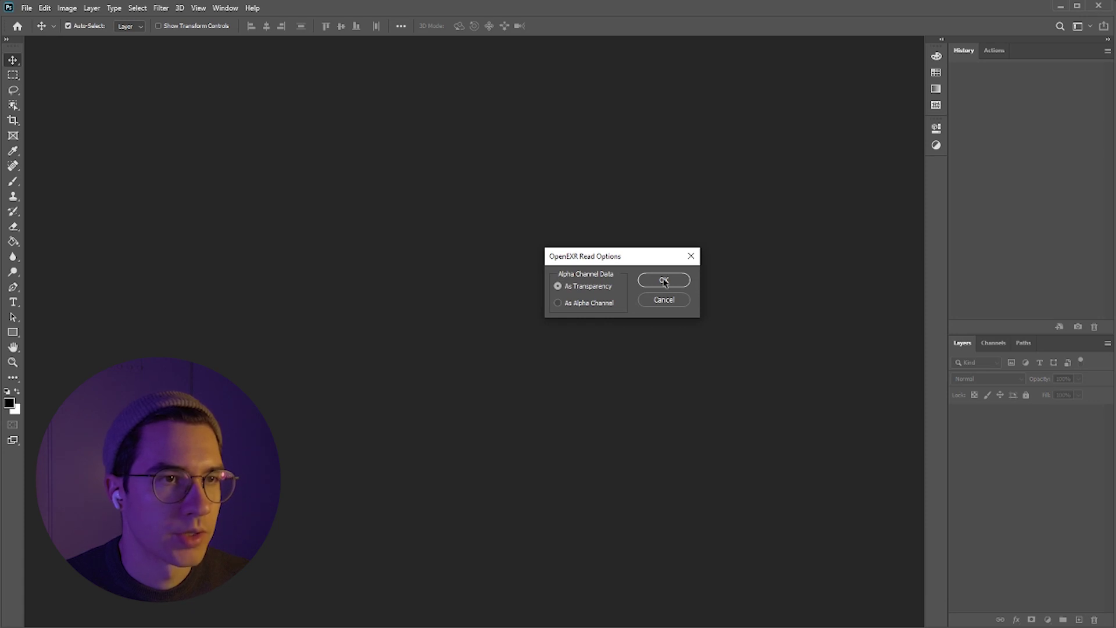
# Accept the default OpenEXR read options, keeping alpha As Transparency
pyautogui.click(663, 280)
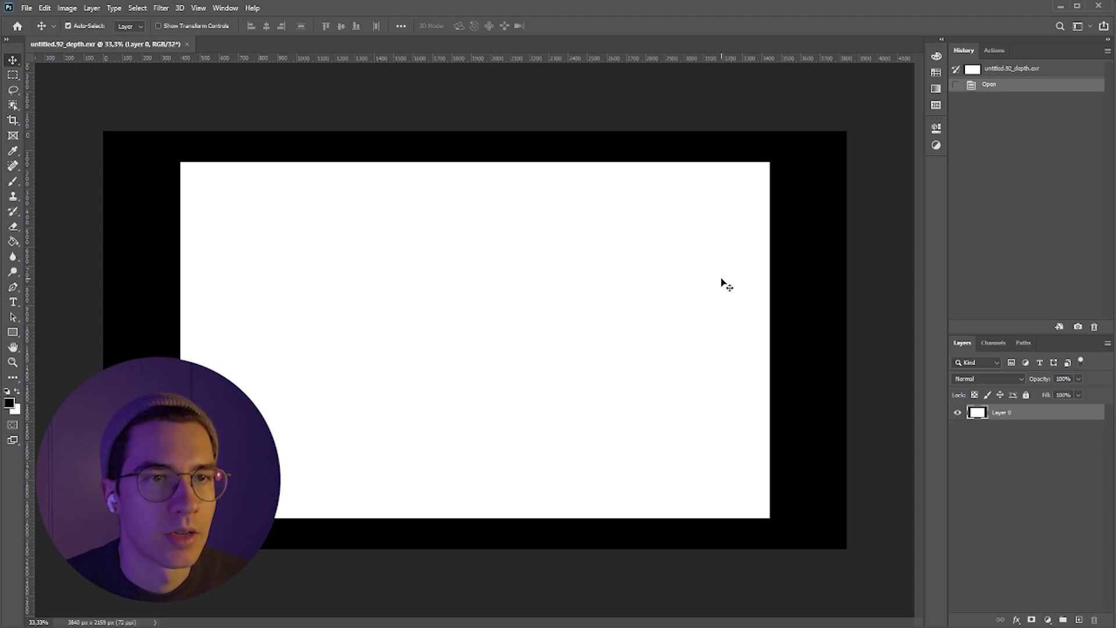
# Convert the depth image to 8 Bits/Channel, merging layers when asked
pyautogui.click(67, 8)
pyautogui.moveTo(75, 21)
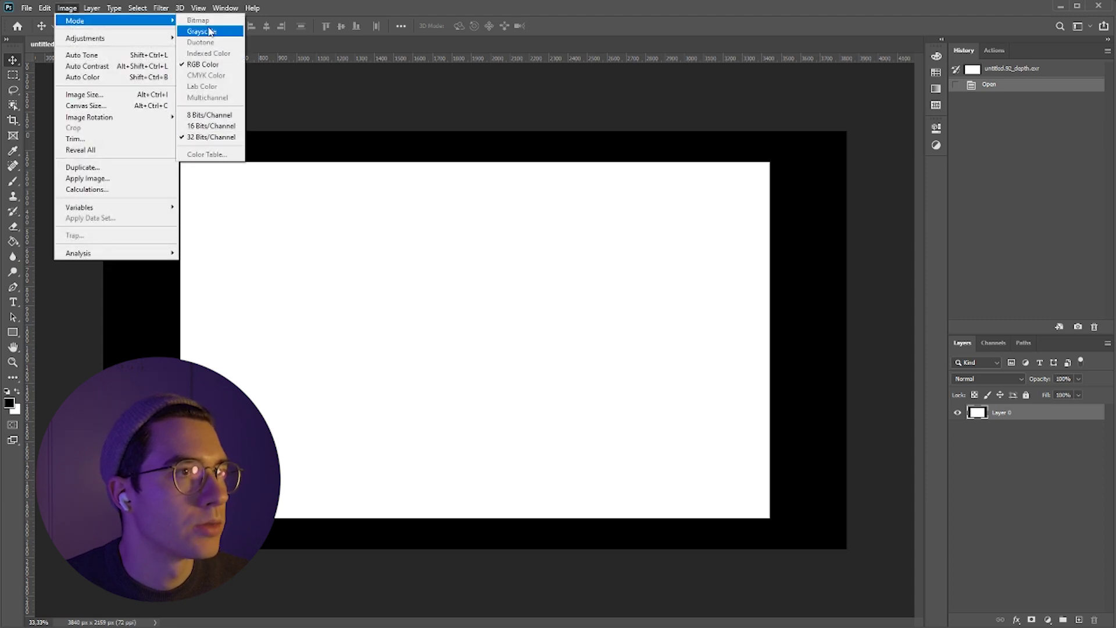
pyautogui.click(200, 117)
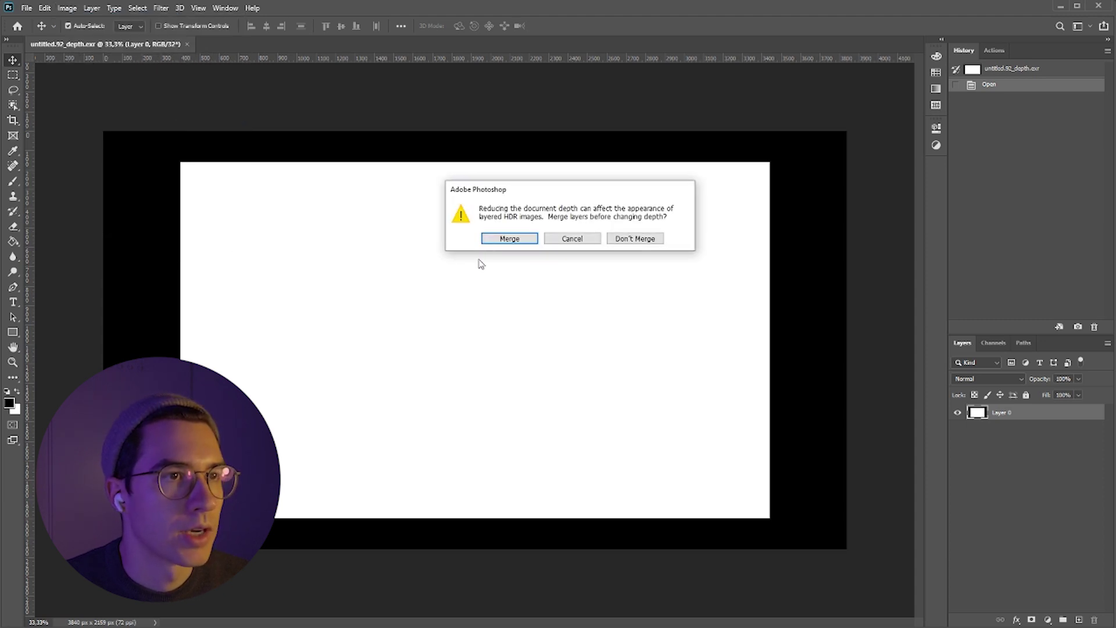
pyautogui.click(509, 238)
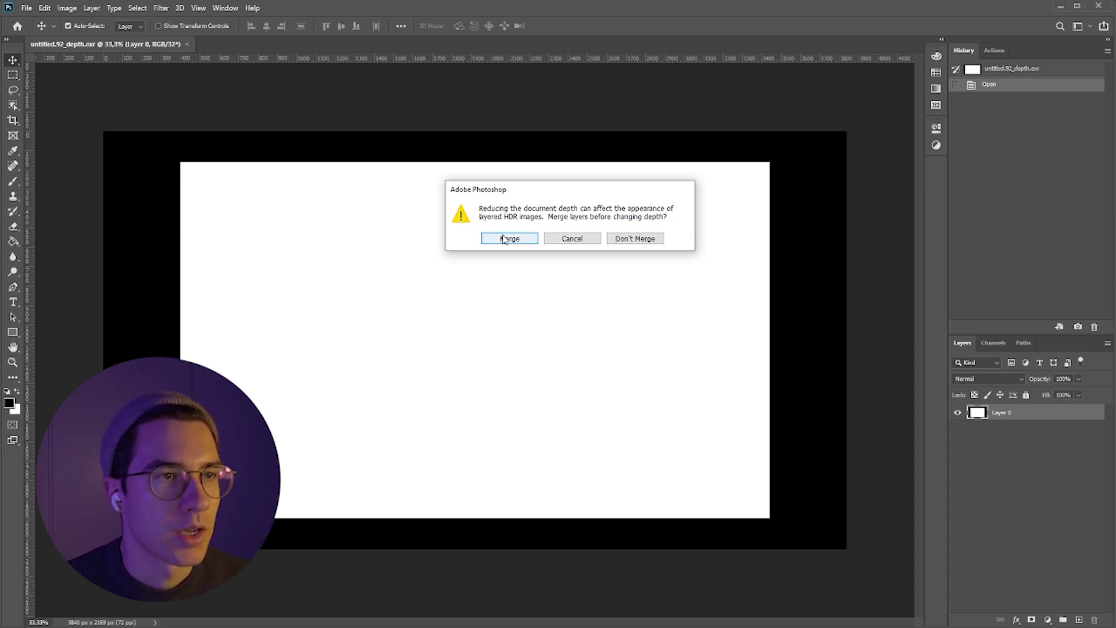
pyautogui.click(504, 240)
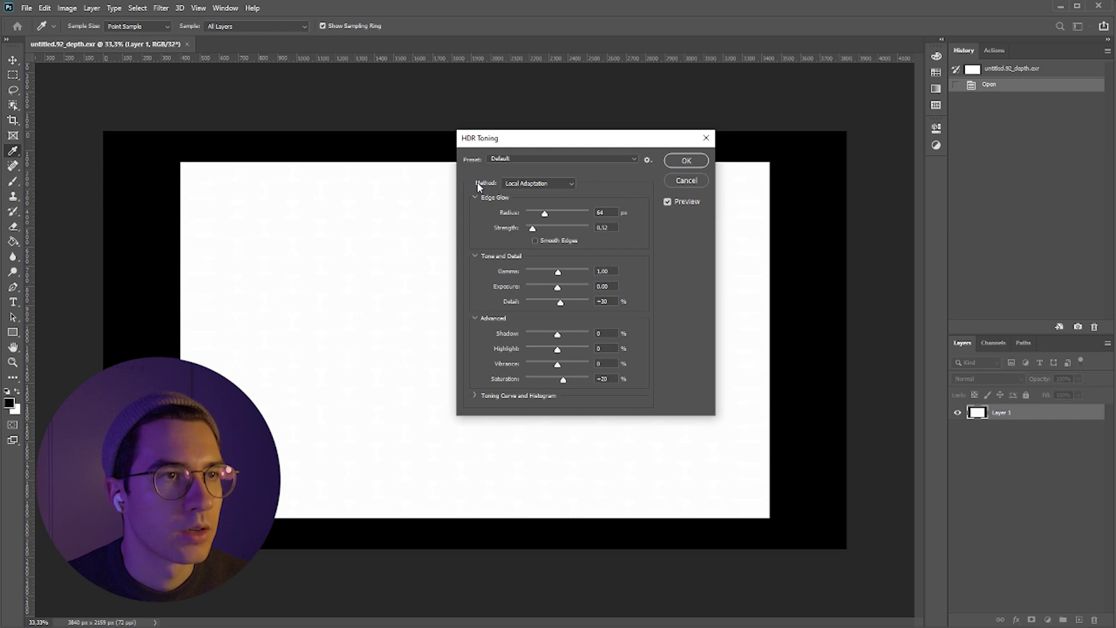
# Tone the conversion with Equalize Histogram so grey pill shapes show on white
pyautogui.click(544, 189)
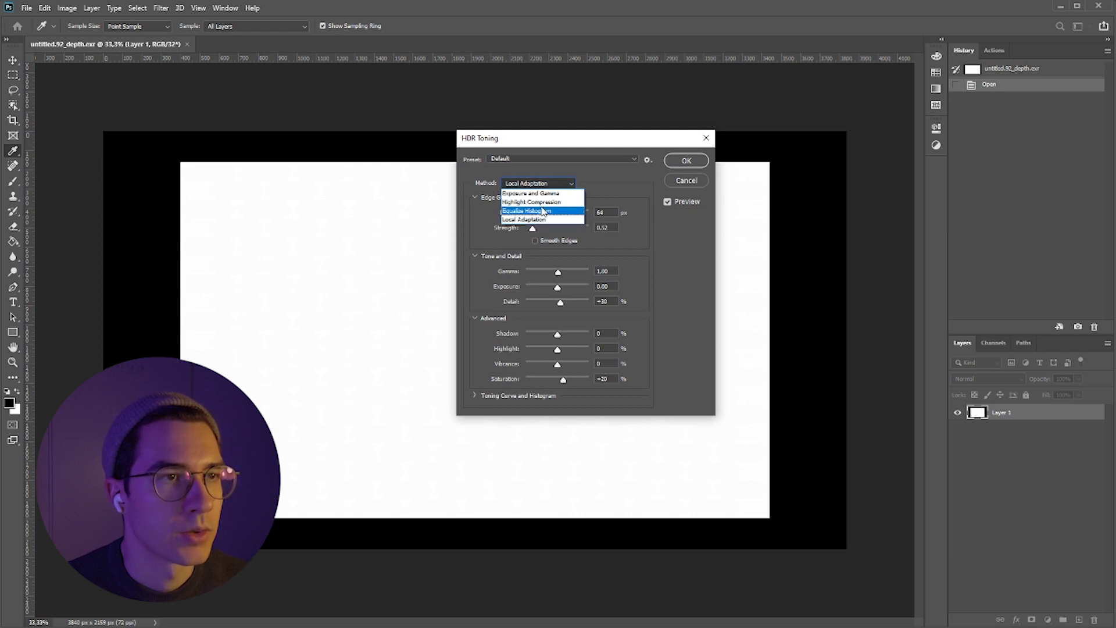
pyautogui.click(542, 216)
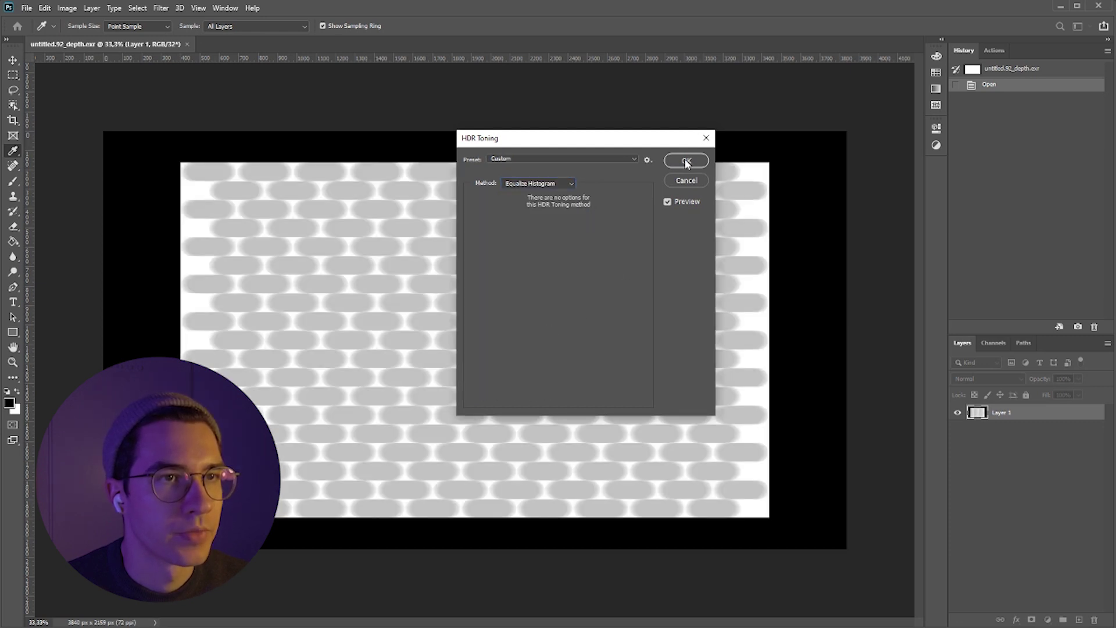
pyautogui.click(686, 164)
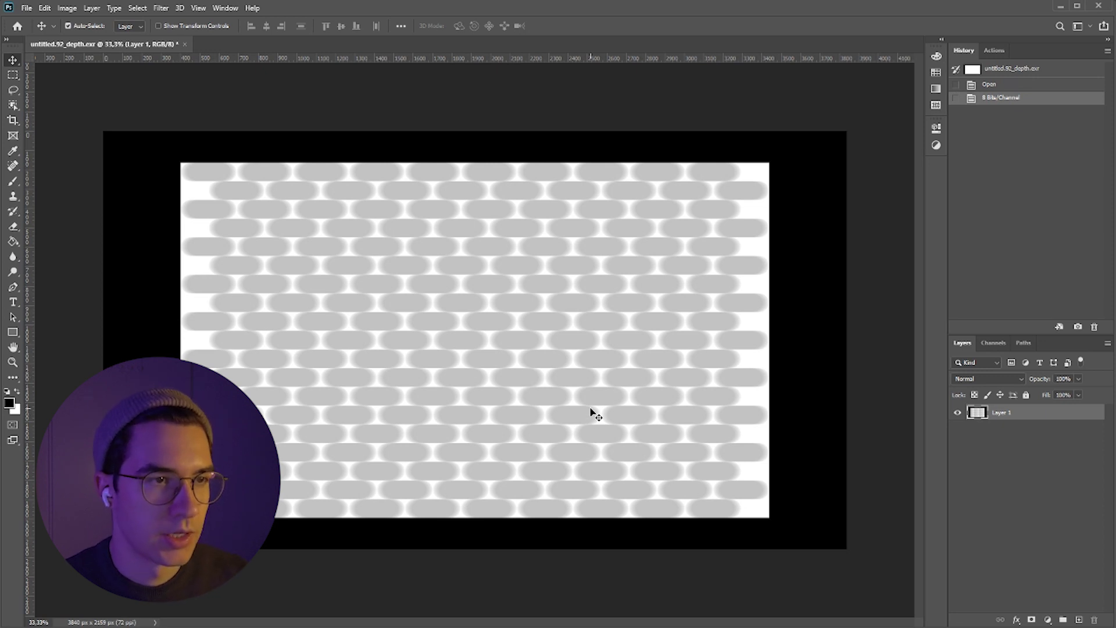
pyautogui.press('ctrl')
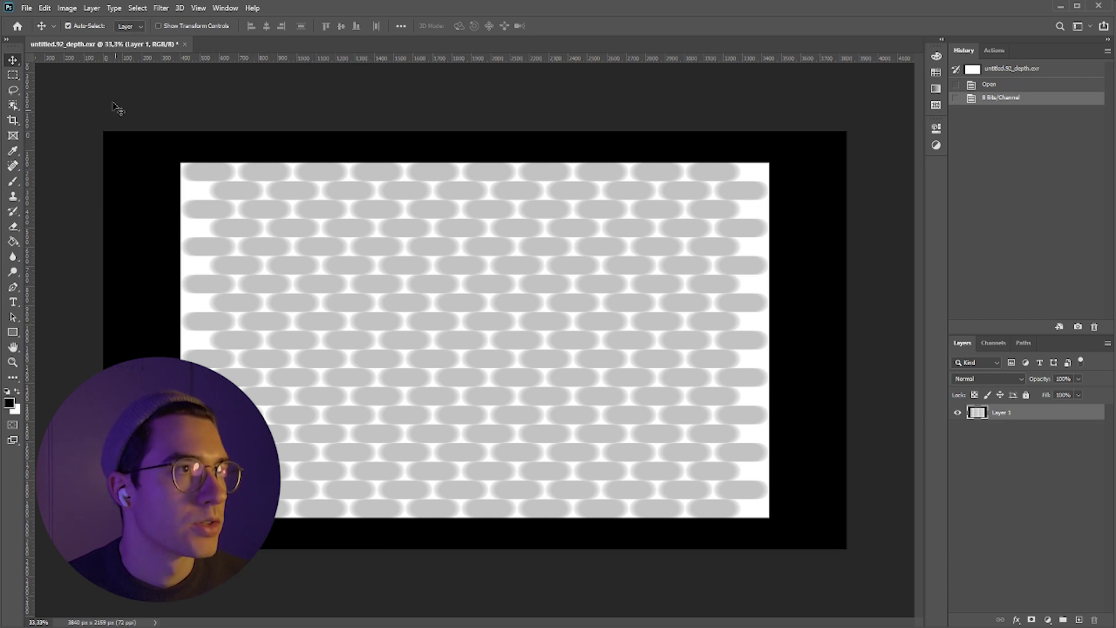
# Invert the depth image so the pills are light on black
pyautogui.click(69, 9)
pyautogui.moveTo(85, 38)
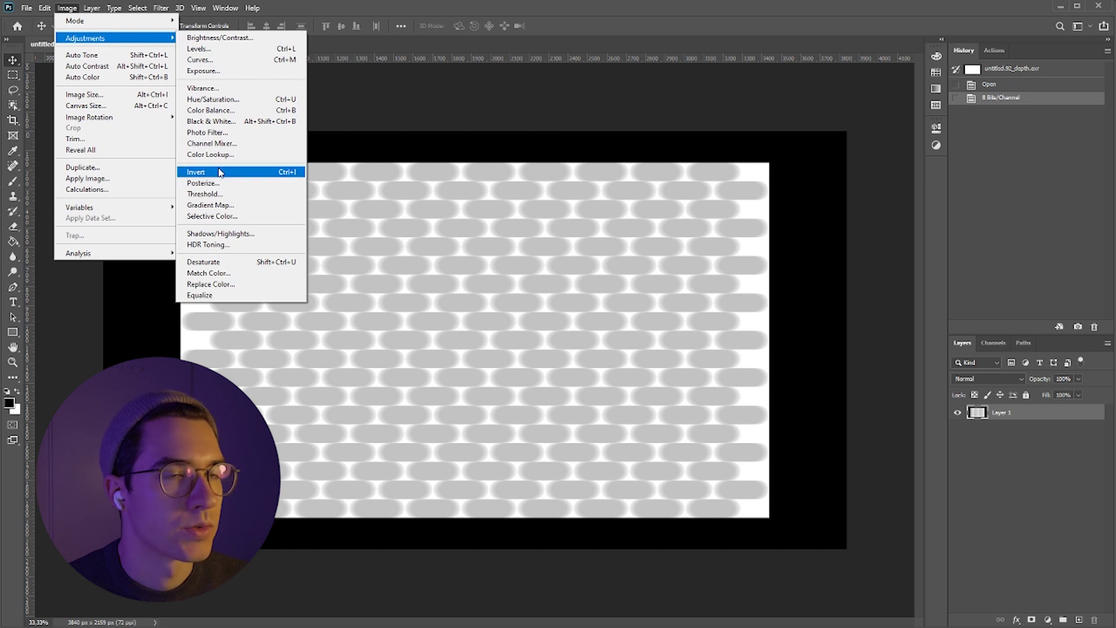
pyautogui.click(220, 172)
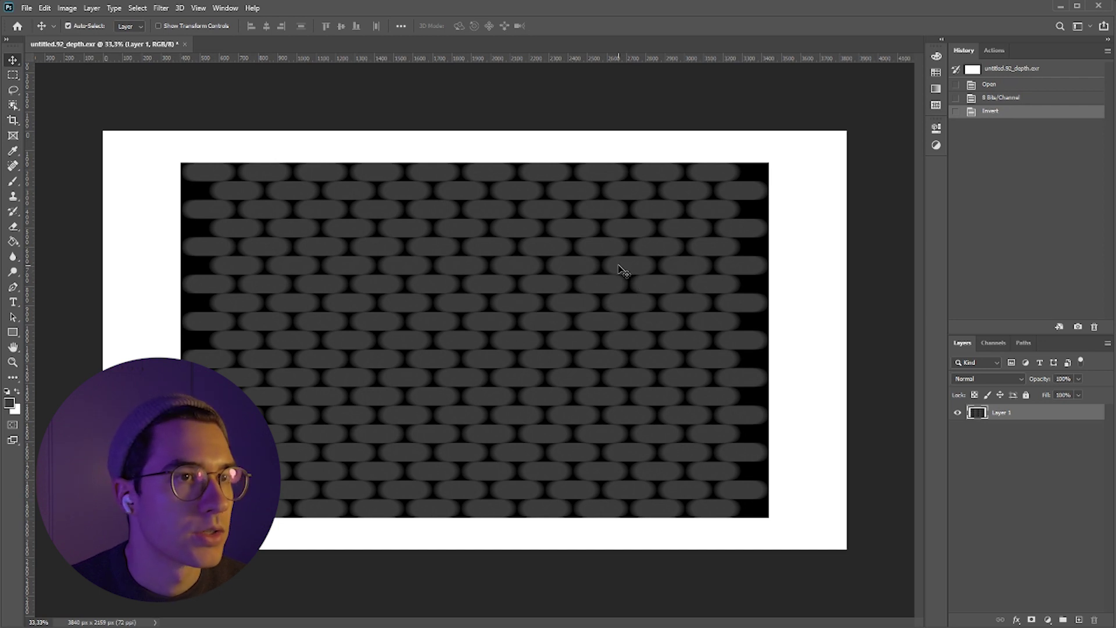
# Apply Levels, sampling a pill shape as the white point for bright white links
pyautogui.click(67, 8)
pyautogui.moveTo(84, 39)
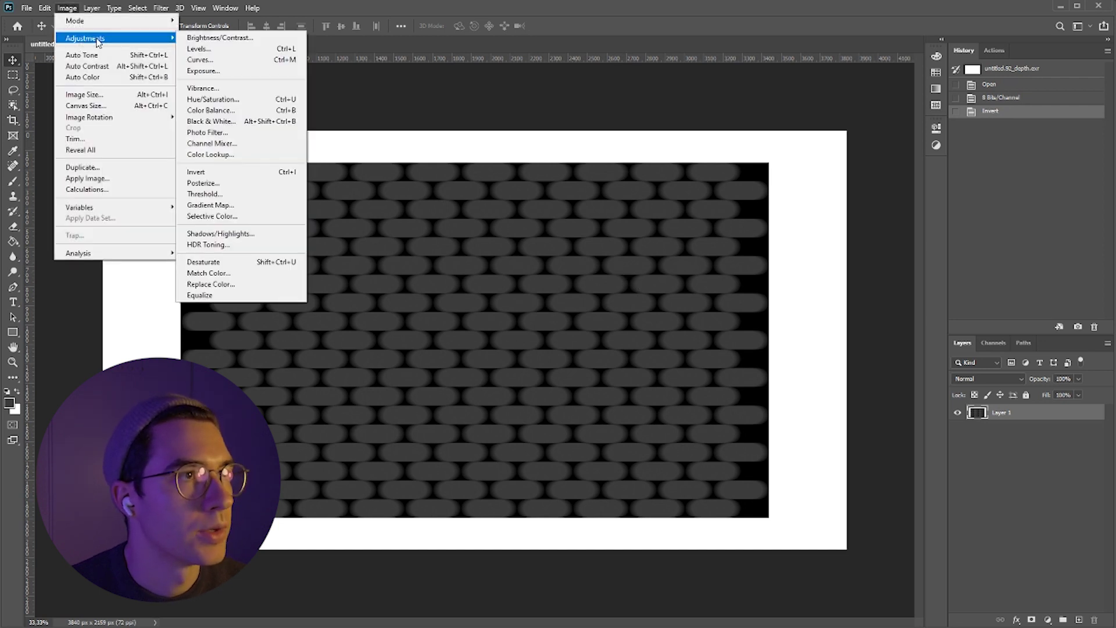
pyautogui.click(201, 49)
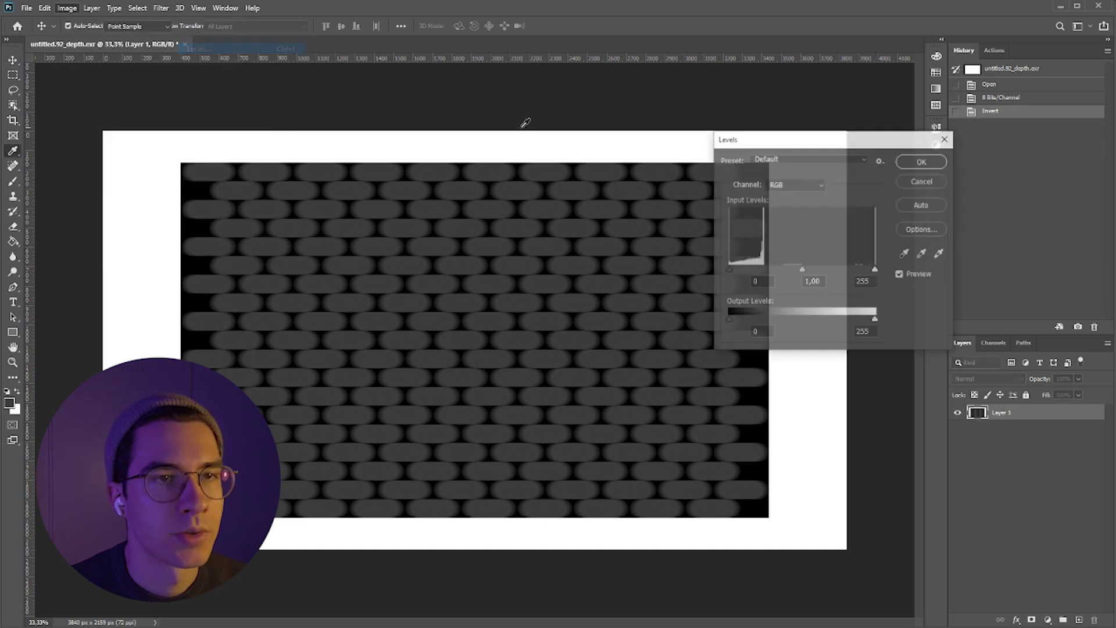
pyautogui.moveTo(795, 141); pyautogui.dragTo(801, 115)
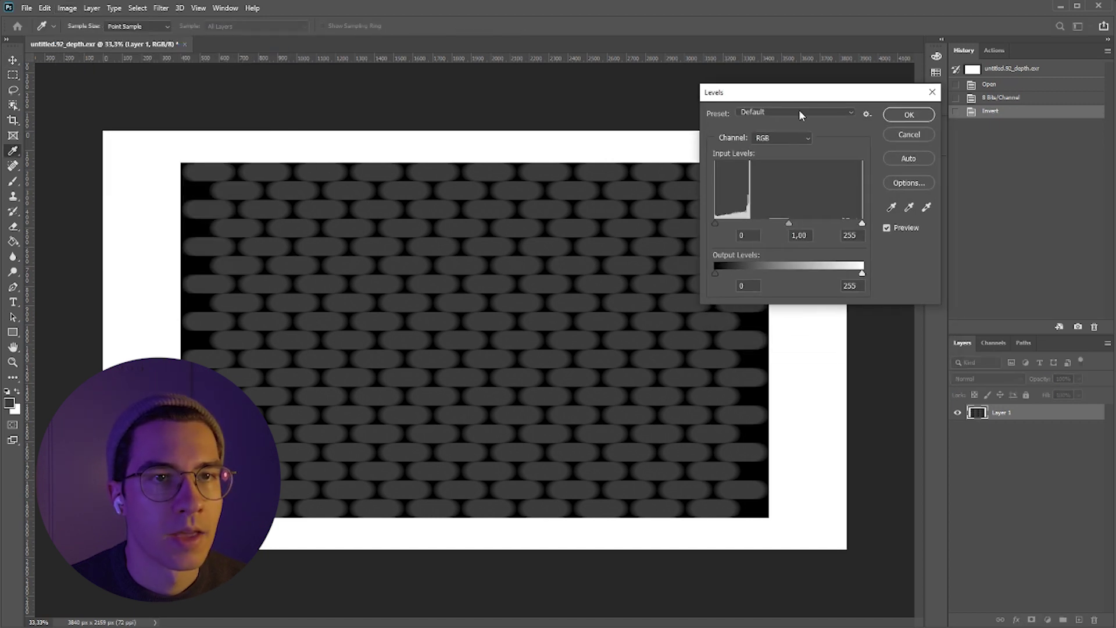
pyautogui.click(927, 208)
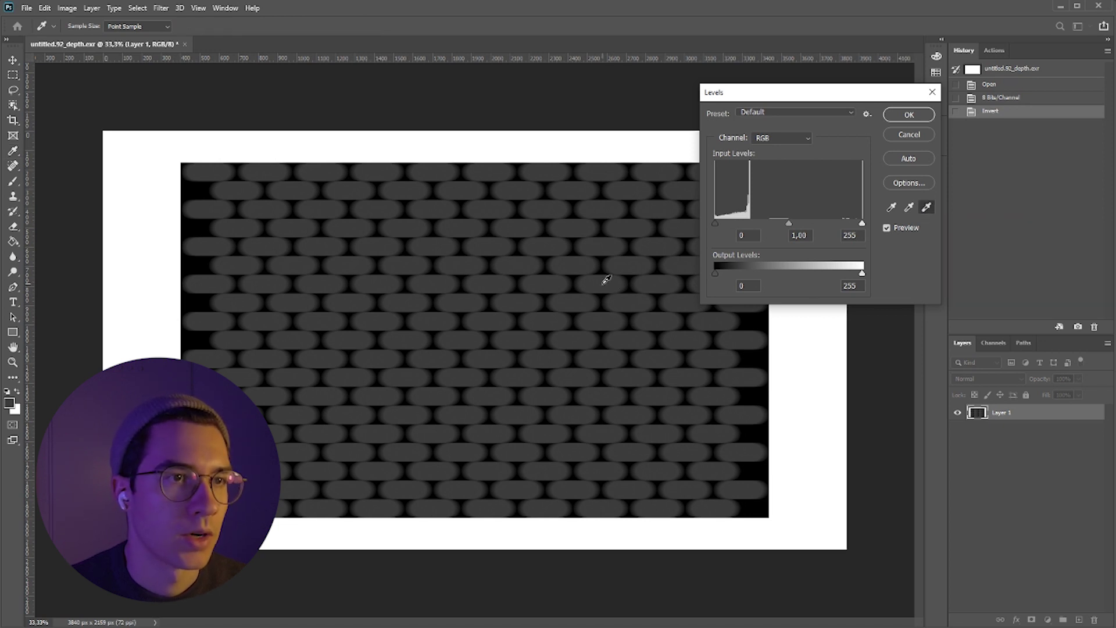
pyautogui.click(606, 280)
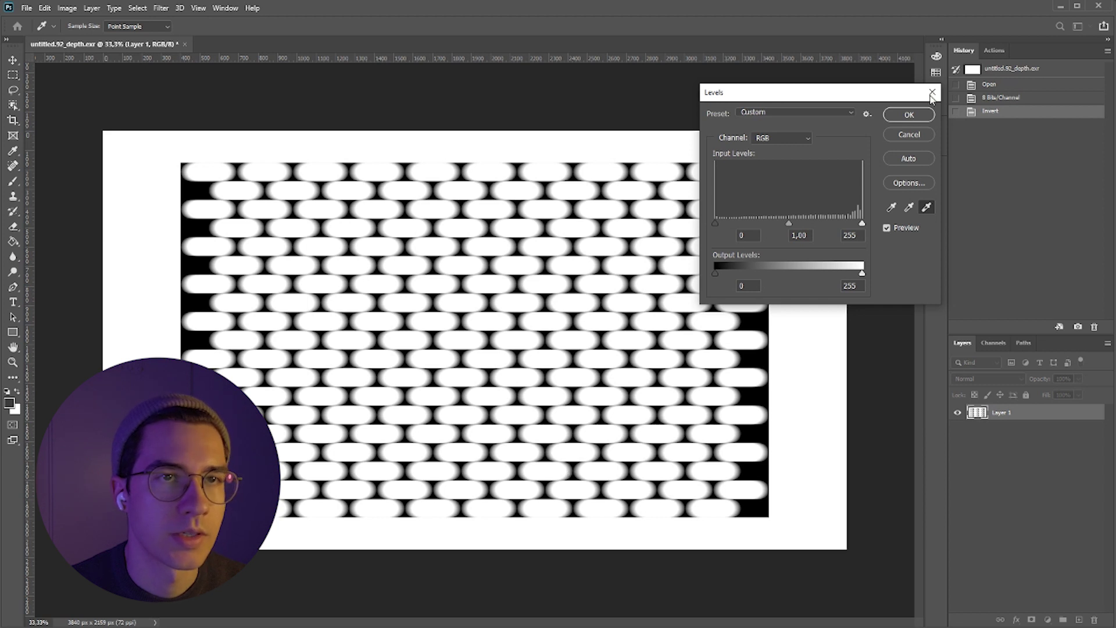
pyautogui.click(909, 115)
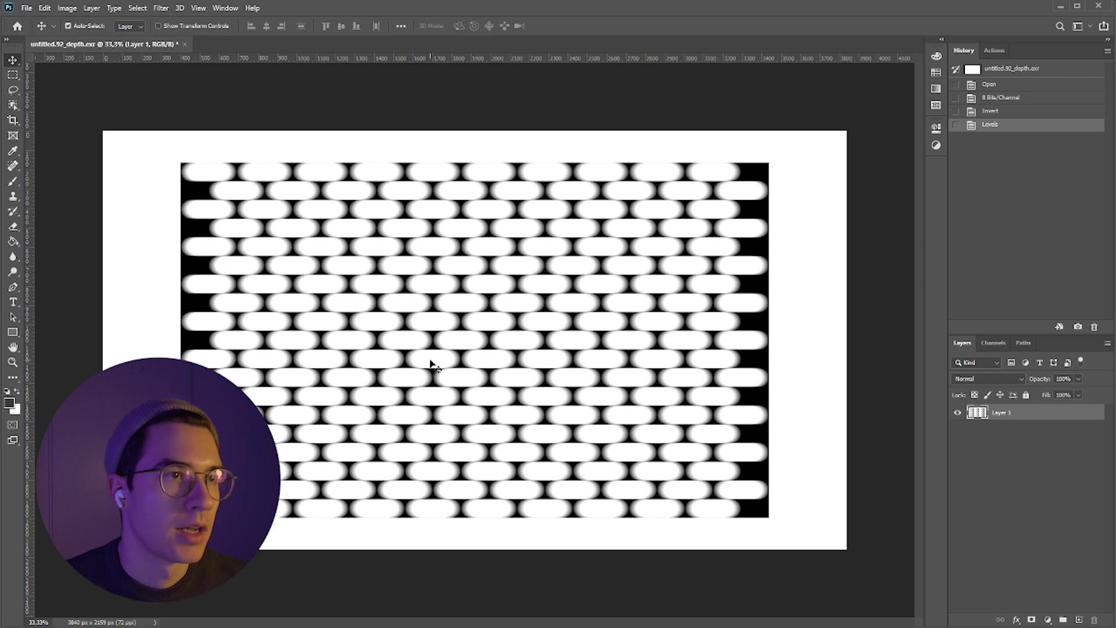
# Place a horizontal guide on the top edge of an oval row
pyautogui.click(225, 8)
pyautogui.moveTo(197, 8)
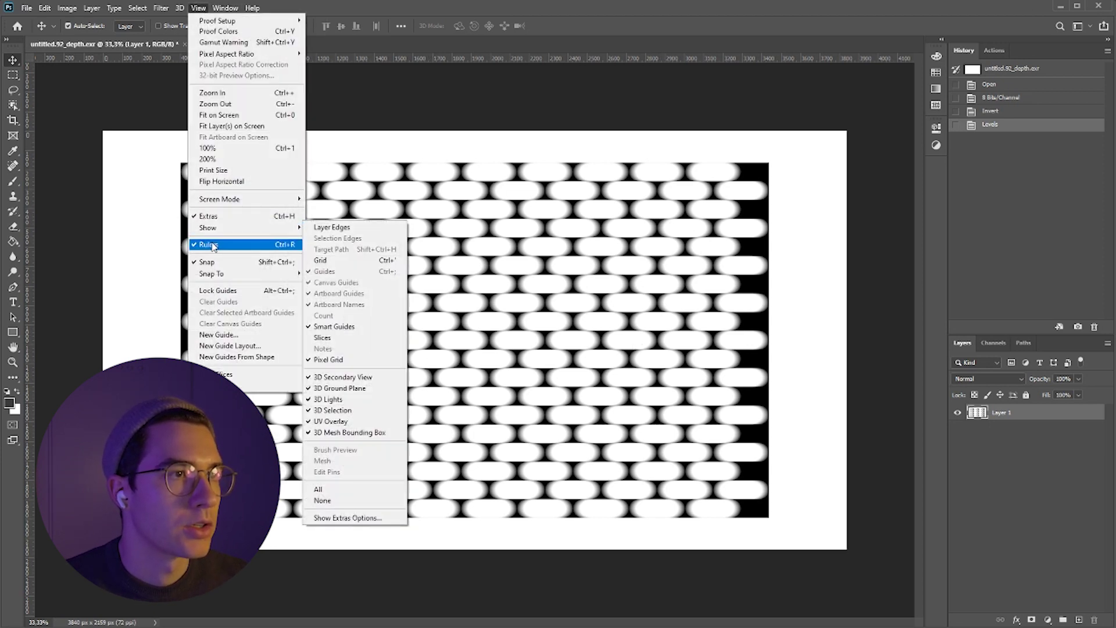
pyautogui.click(445, 142)
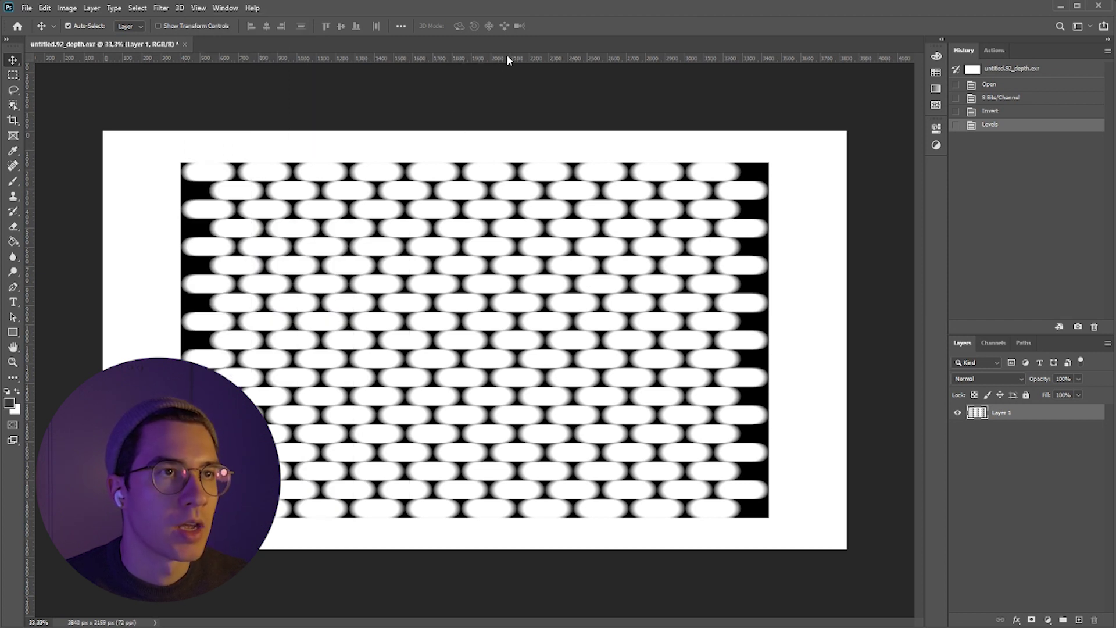
pyautogui.moveTo(528, 61); pyautogui.dragTo(526, 182)
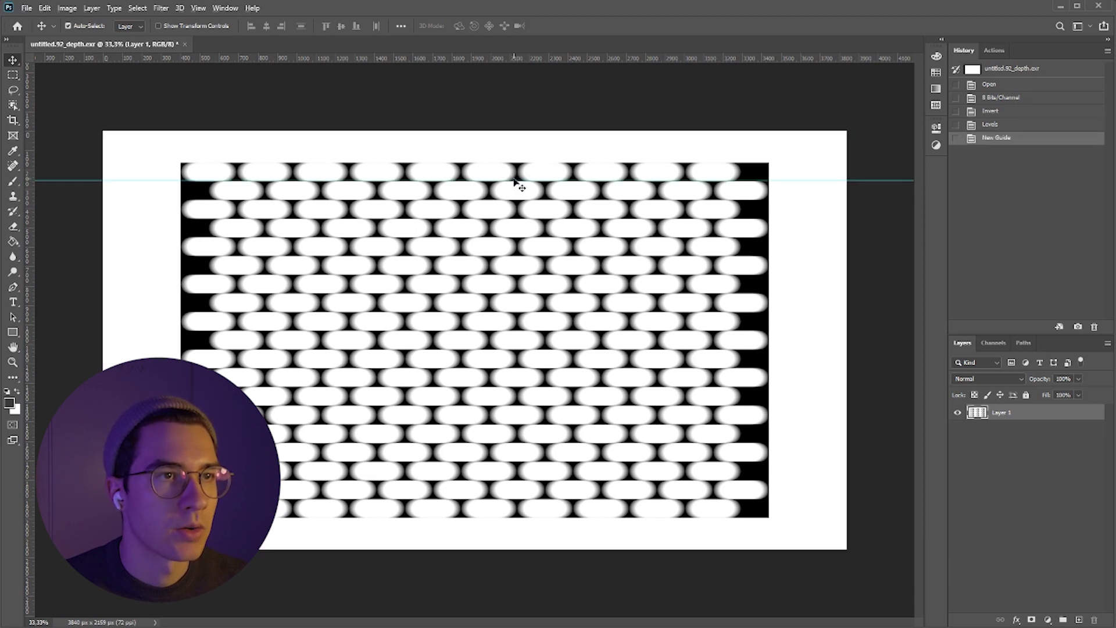
pyautogui.keyDown('alt'); pyautogui.scroll(5, 524, 183); pyautogui.keyUp('alt')
pyautogui.keyDown('alt'); pyautogui.scroll(3, 524, 184); pyautogui.keyUp('alt')
pyautogui.keyDown('alt'); pyautogui.scroll(3, 528, 196); pyautogui.keyUp('alt')
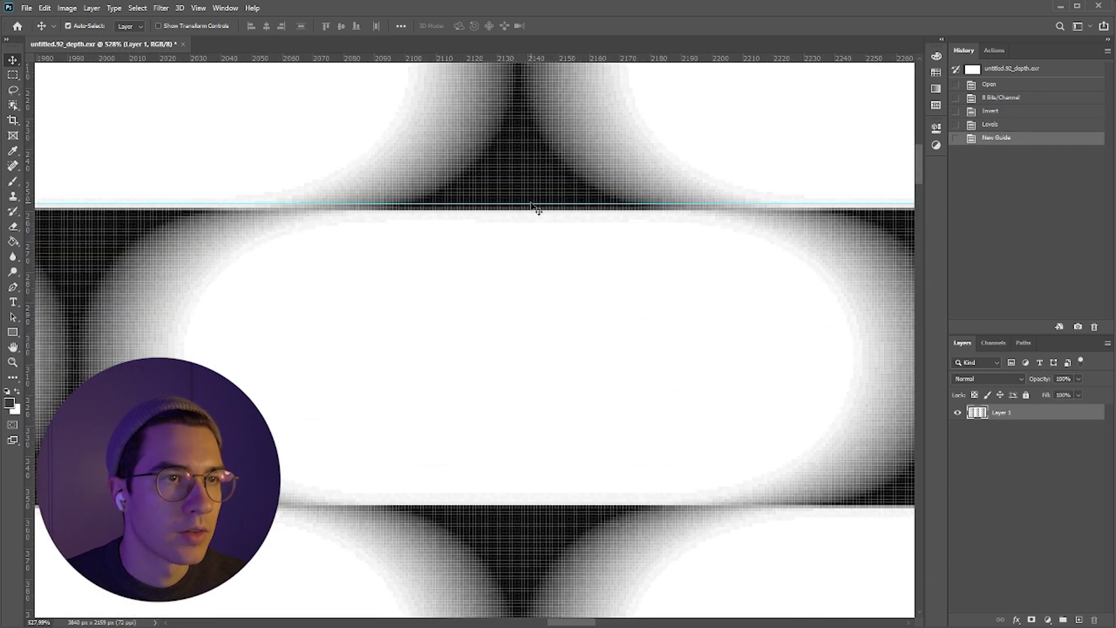
pyautogui.moveTo(530, 203); pyautogui.dragTo(710, 209)
pyautogui.keyDown('ctrl'); pyautogui.hscroll(2, 685, 175); pyautogui.keyUp('ctrl')
pyautogui.keyDown('alt'); pyautogui.scroll(-3, 624, 164); pyautogui.keyUp('alt')
pyautogui.keyDown('alt'); pyautogui.scroll(-3, 618, 162); pyautogui.keyUp('alt')
pyautogui.keyDown('alt'); pyautogui.scroll(-3, 602, 166); pyautogui.keyUp('alt')
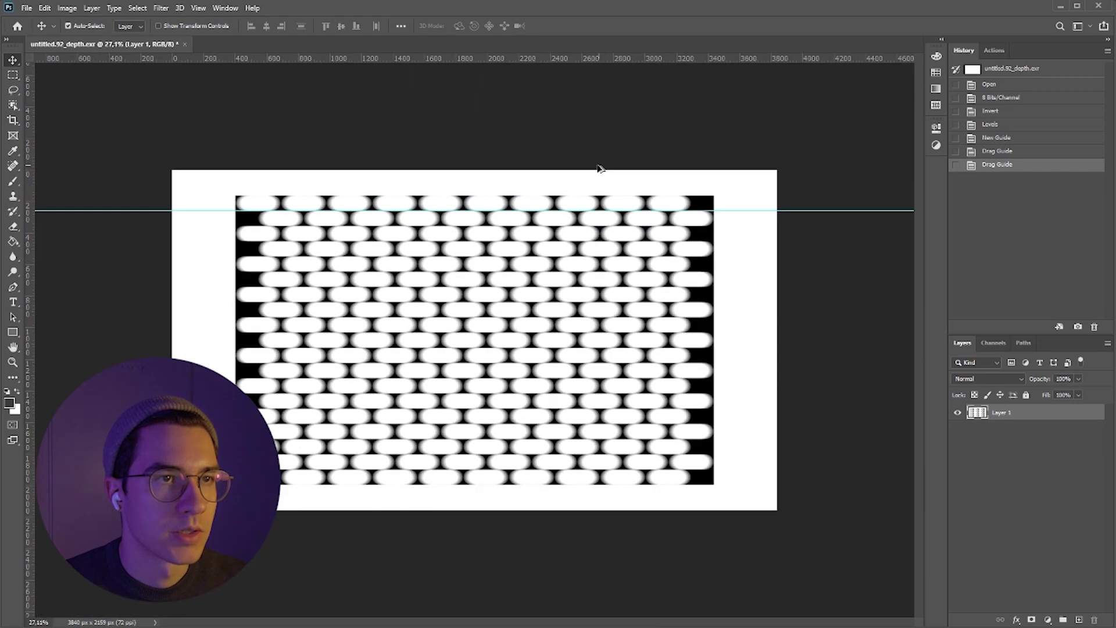
pyautogui.keyDown('alt'); pyautogui.scroll(1, 558, 131); pyautogui.keyUp('alt')
# Place a second horizontal guide on the bottom edge of the repeating band
pyautogui.moveTo(541, 59); pyautogui.dragTo(486, 514)
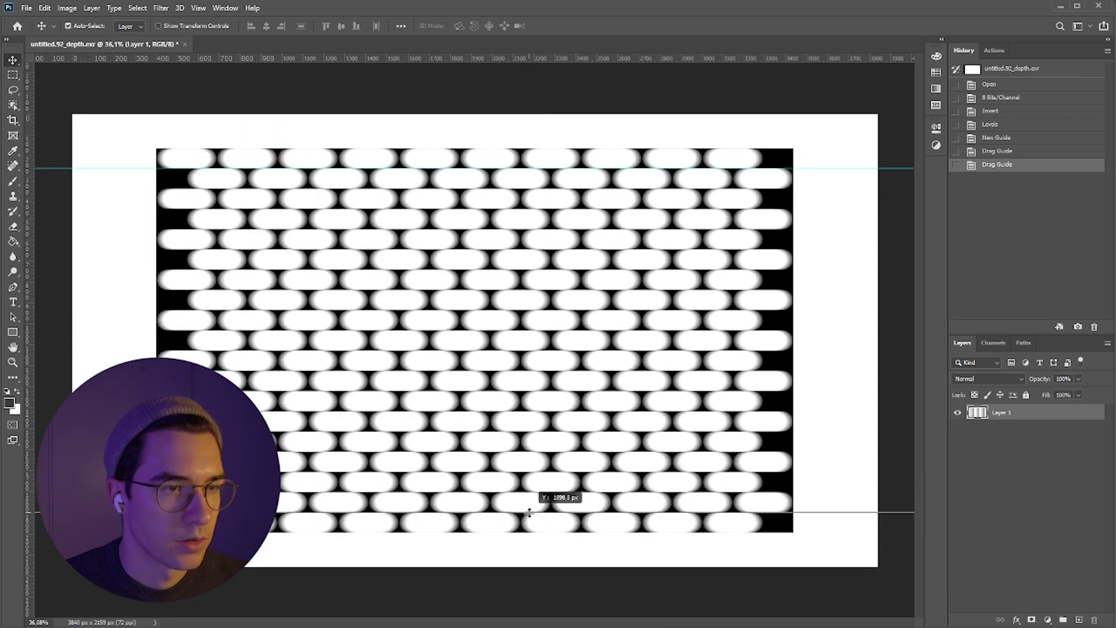
pyautogui.keyDown('alt'); pyautogui.scroll(1, 488, 518); pyautogui.keyUp('alt')
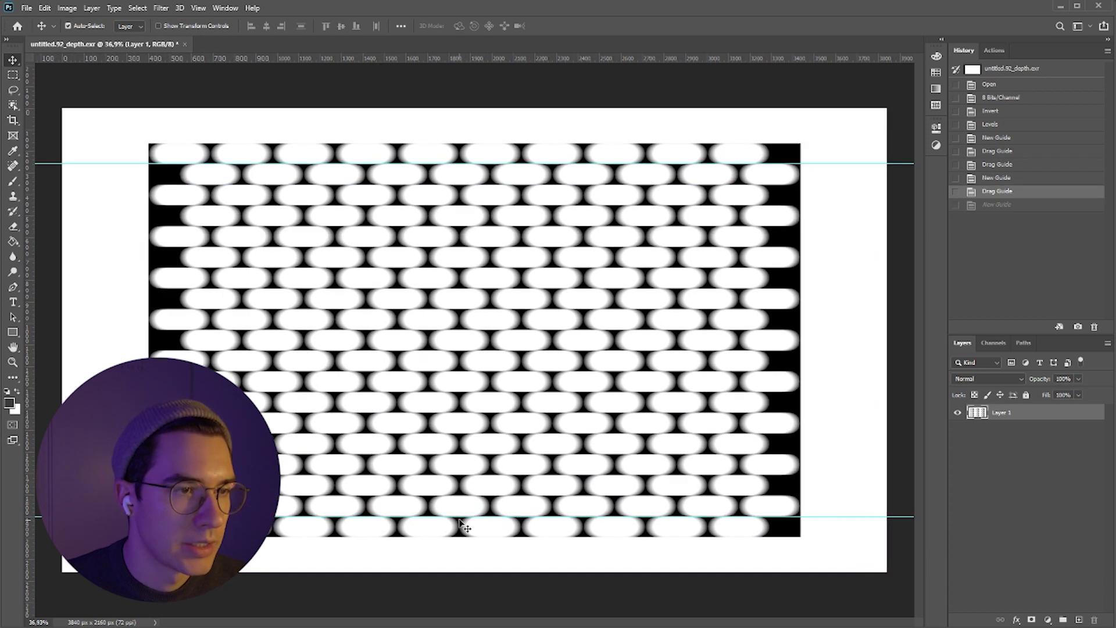
pyautogui.moveTo(460, 515); pyautogui.dragTo(458, 496)
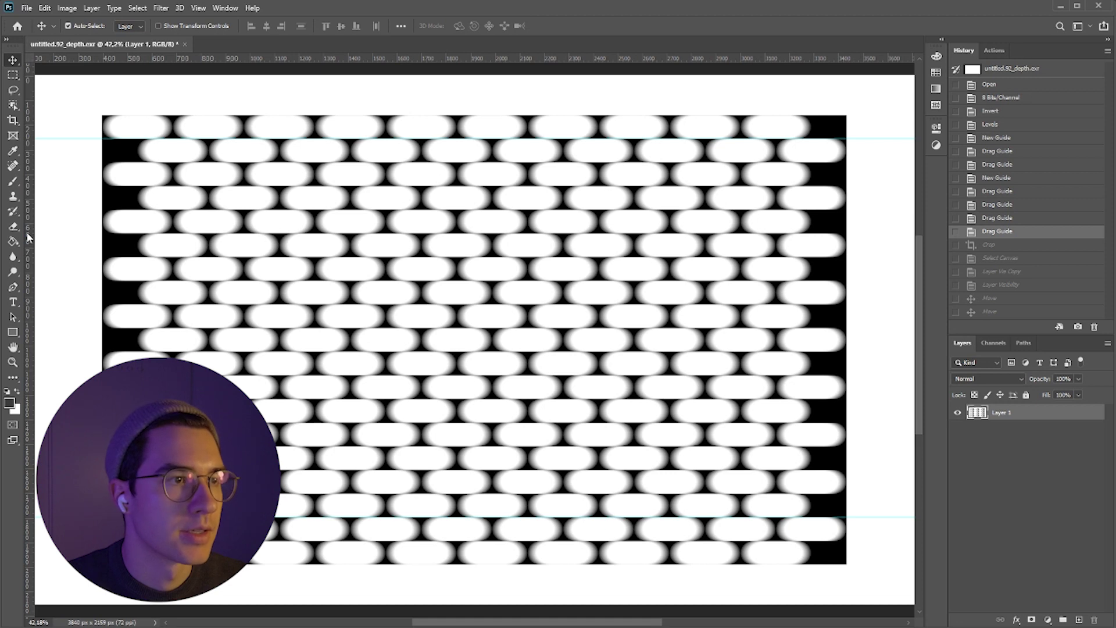
# Place a vertical guide in the centre of a gap between ovals
pyautogui.moveTo(28, 238); pyautogui.dragTo(167, 313)
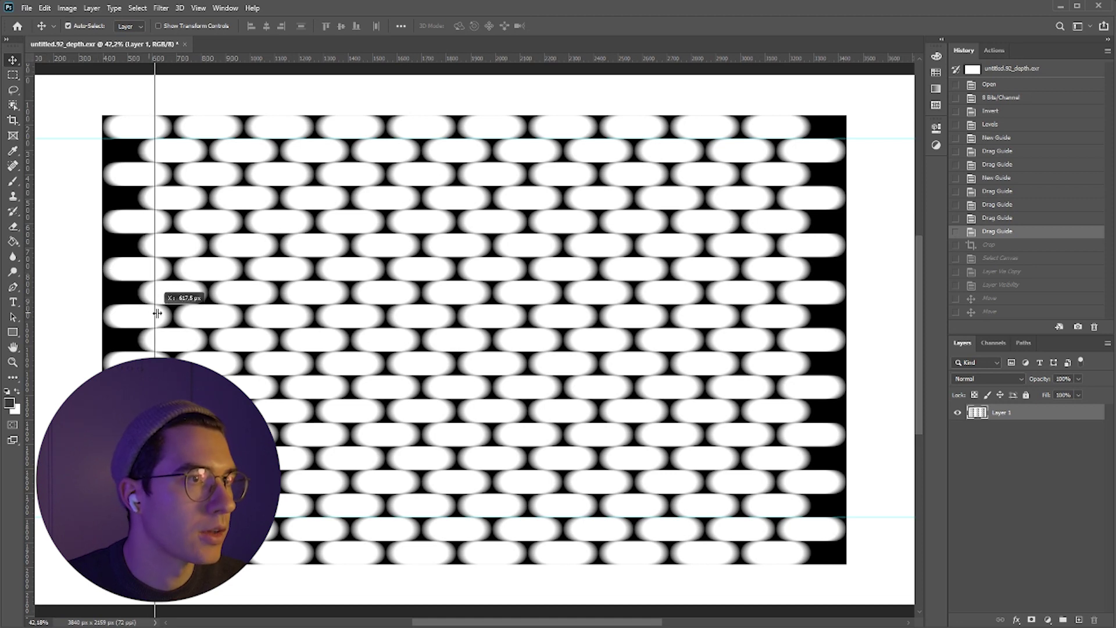
pyautogui.moveTo(168, 312); pyautogui.dragTo(169, 312)
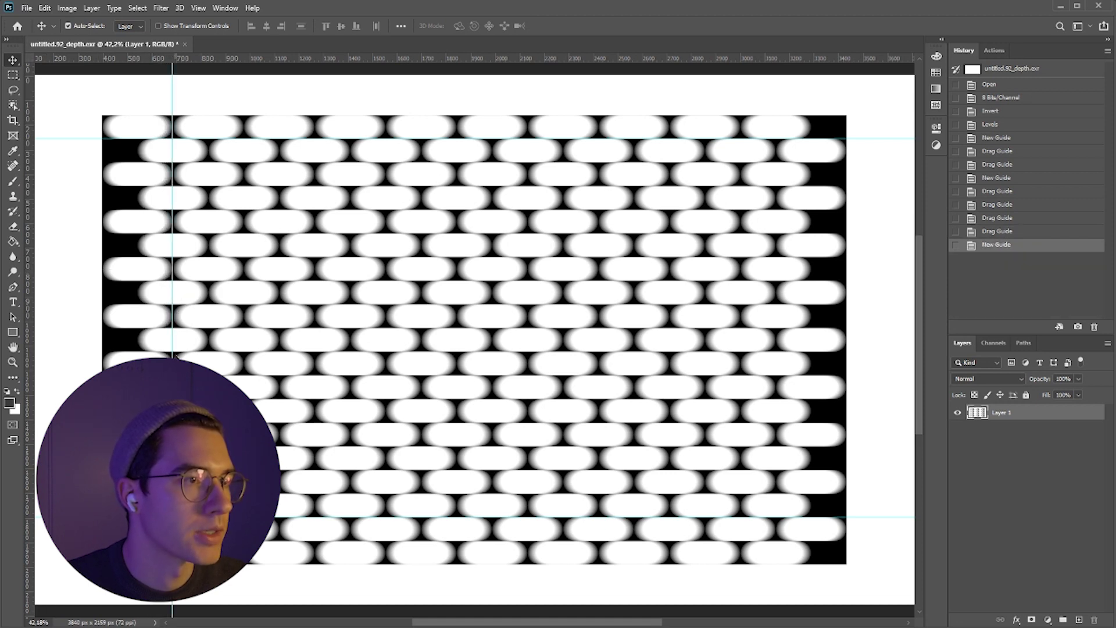
pyautogui.keyDown('alt'); pyautogui.scroll(3, 171, 367); pyautogui.keyUp('alt')
pyautogui.keyDown('alt'); pyautogui.scroll(2, 219, 352); pyautogui.keyUp('alt')
pyautogui.keyDown('alt'); pyautogui.scroll(2, 219, 353); pyautogui.keyUp('alt')
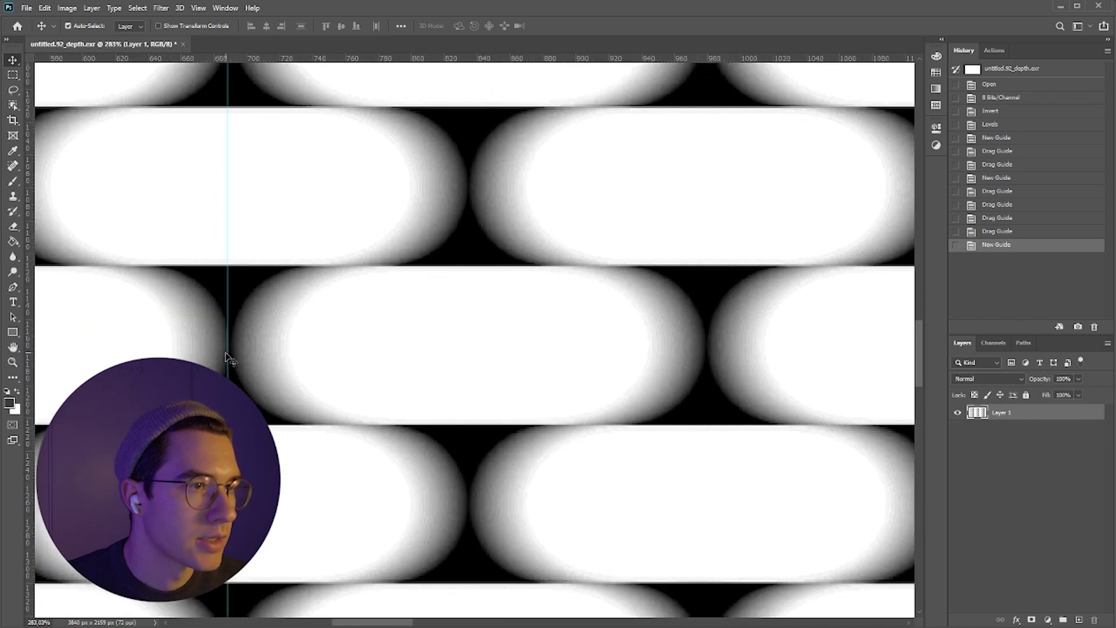
pyautogui.moveTo(227, 357); pyautogui.dragTo(229, 353)
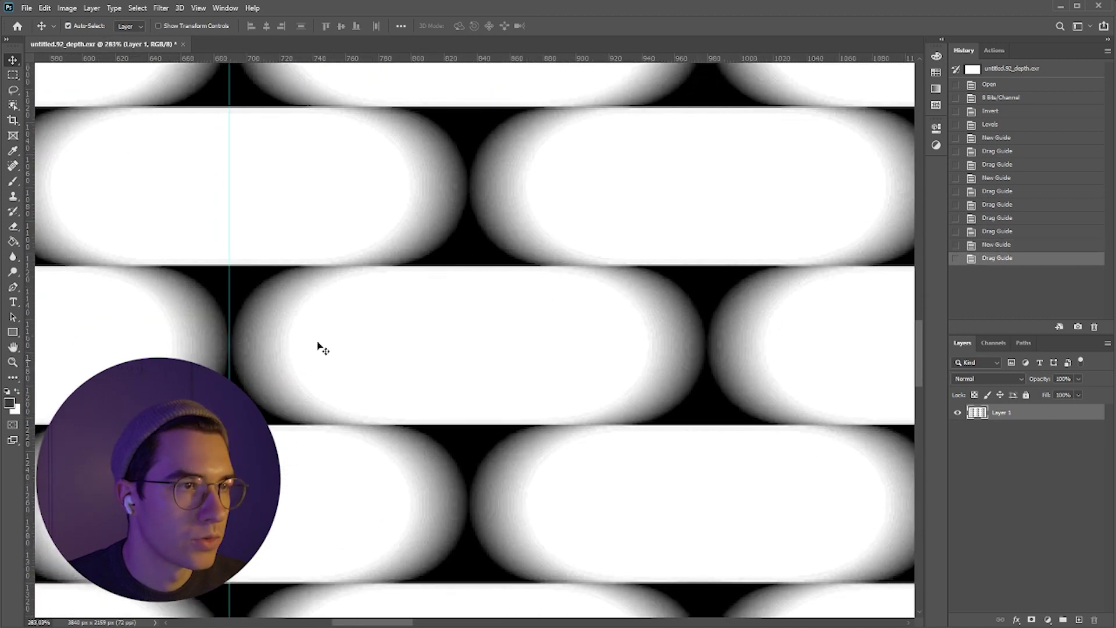
pyautogui.keyDown('alt'); pyautogui.scroll(-2, 232, 335); pyautogui.keyUp('alt')
pyautogui.keyDown('alt'); pyautogui.scroll(-2, 228, 336); pyautogui.keyUp('alt')
pyautogui.keyDown('alt'); pyautogui.scroll(-2, 224, 338); pyautogui.keyUp('alt')
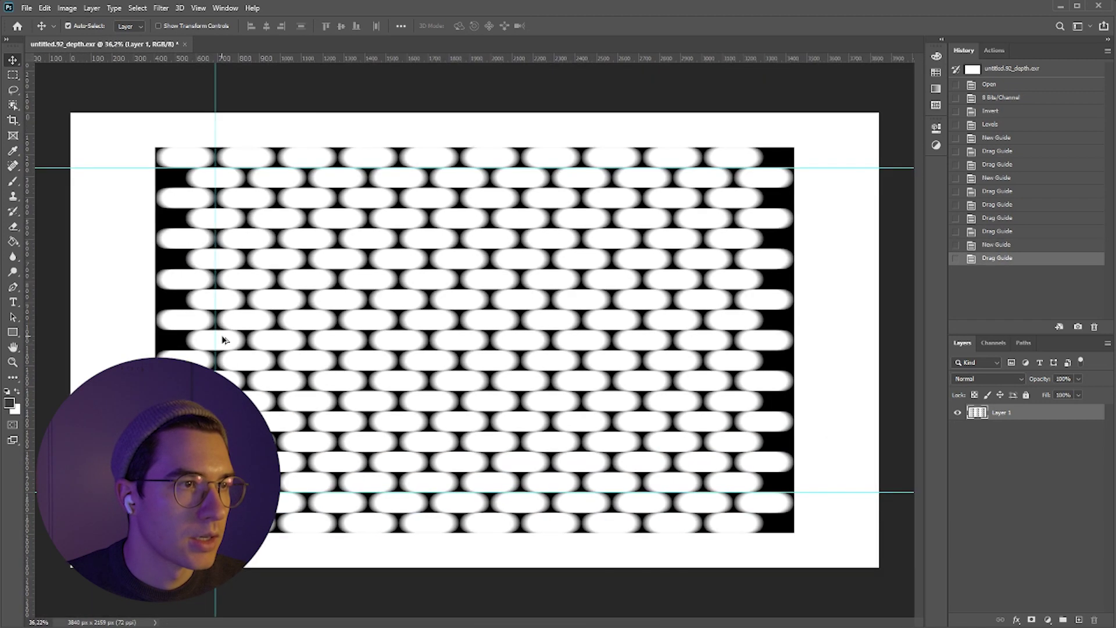
# Place a second vertical guide in a later gap to close the repeat tile
pyautogui.moveTo(27, 298); pyautogui.dragTo(550, 379)
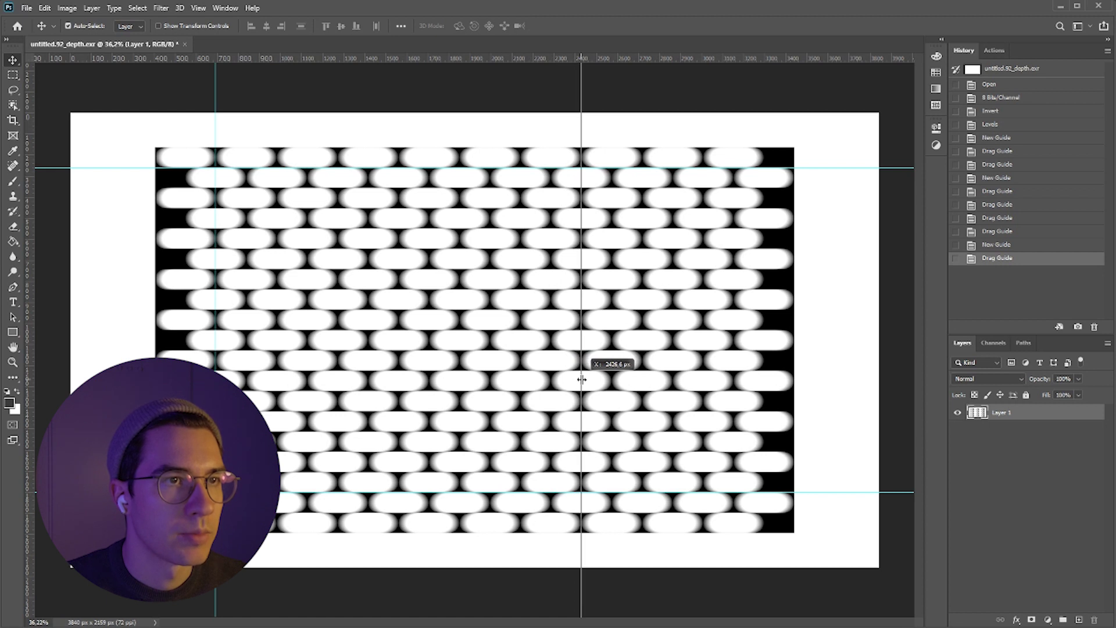
pyautogui.moveTo(551, 379); pyautogui.dragTo(581, 375)
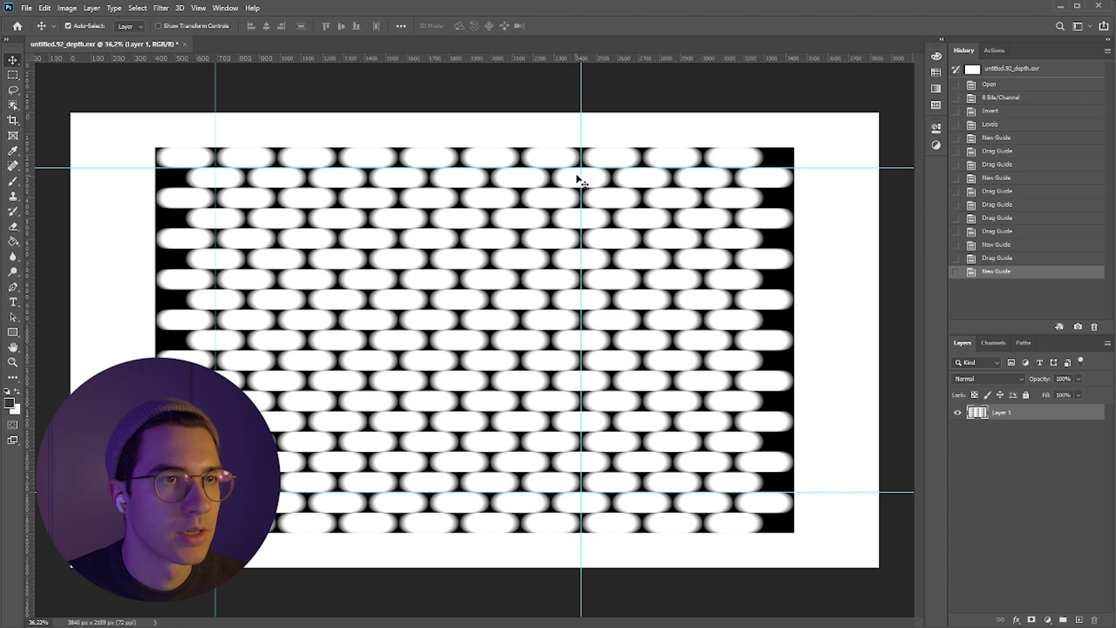
pyautogui.keyDown('alt'); pyautogui.scroll(4, 587, 361); pyautogui.keyUp('alt')
pyautogui.keyDown('alt'); pyautogui.scroll(4, 584, 360); pyautogui.keyUp('alt')
pyautogui.keyDown('alt'); pyautogui.scroll(5, 578, 360); pyautogui.keyUp('alt')
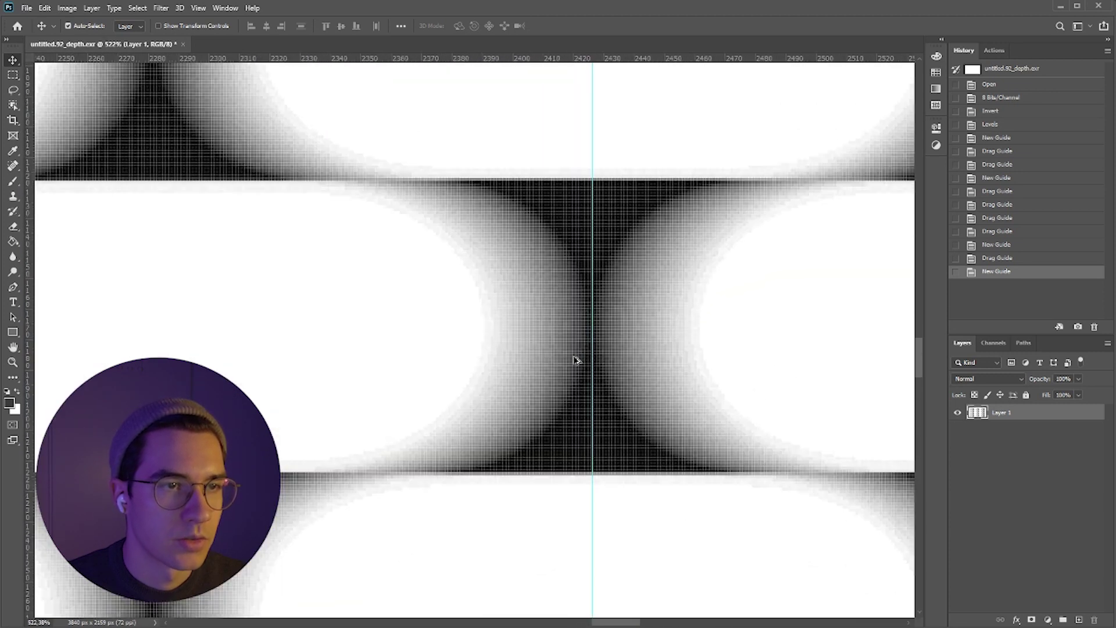
pyautogui.keyDown('alt'); pyautogui.scroll(-3, 602, 331); pyautogui.keyUp('alt')
pyautogui.keyDown('alt'); pyautogui.scroll(-3, 605, 321); pyautogui.keyUp('alt')
pyautogui.keyDown('alt'); pyautogui.scroll(-3, 605, 319); pyautogui.keyUp('alt')
pyautogui.keyDown('alt'); pyautogui.scroll(-2, 575, 314); pyautogui.keyUp('alt')
pyautogui.keyDown('alt'); pyautogui.scroll(1, 419, 277); pyautogui.keyUp('alt')
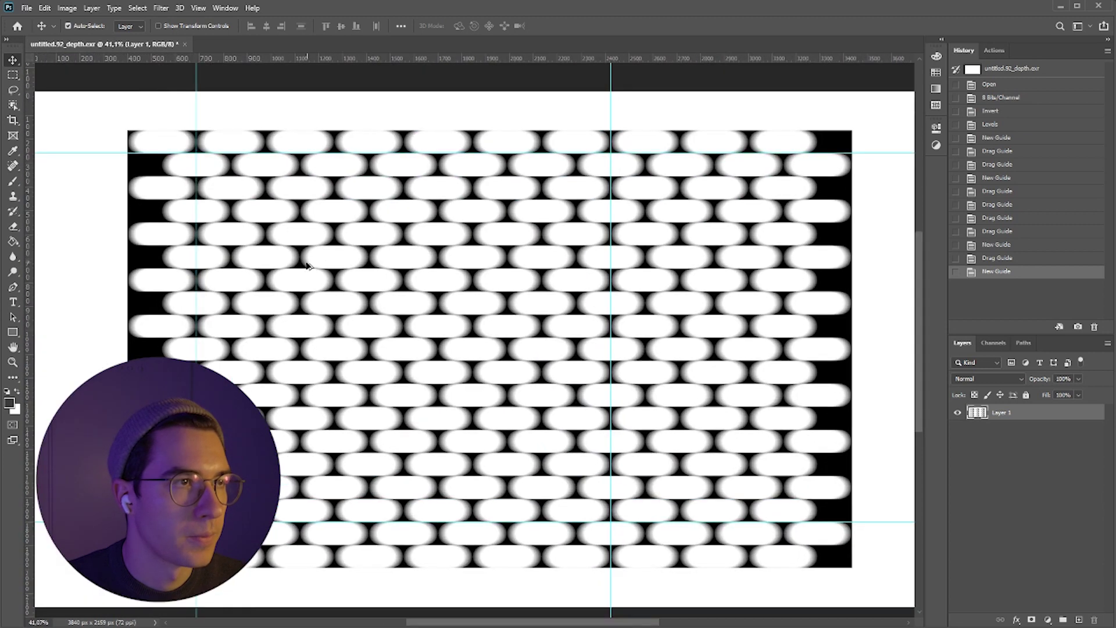
# Snap the Crop frame's four edges to the guides bounding the tile
pyautogui.click(13, 119)
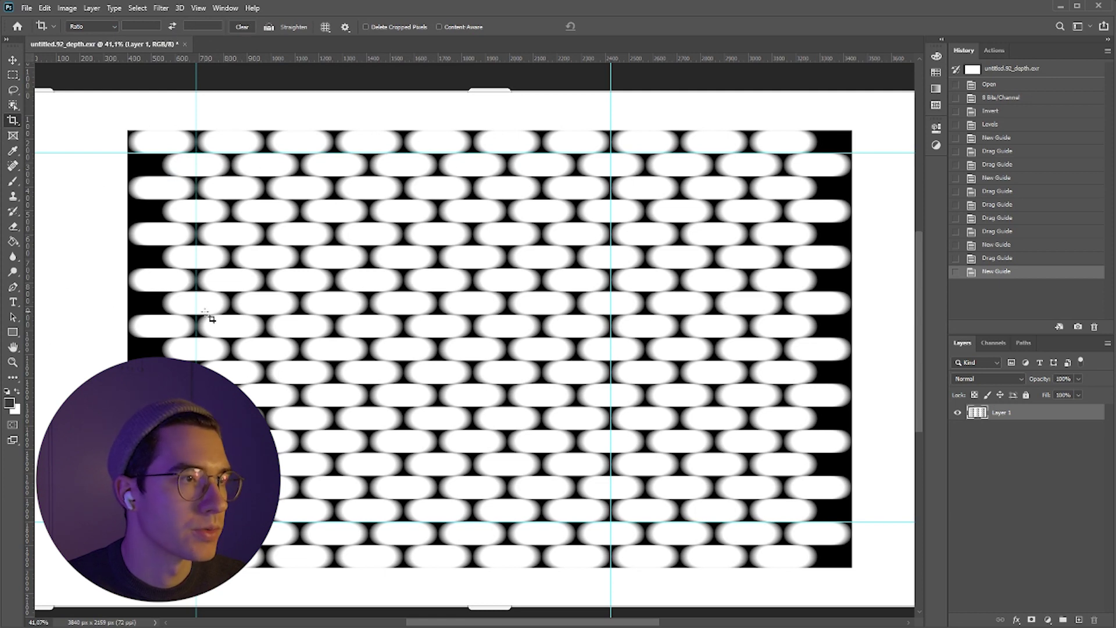
pyautogui.keyDown('alt'); pyautogui.scroll(-1, 154, 304); pyautogui.keyUp('alt')
pyautogui.moveTo(91, 331); pyautogui.dragTo(163, 334)
pyautogui.moveTo(462, 124); pyautogui.dragTo(463, 153)
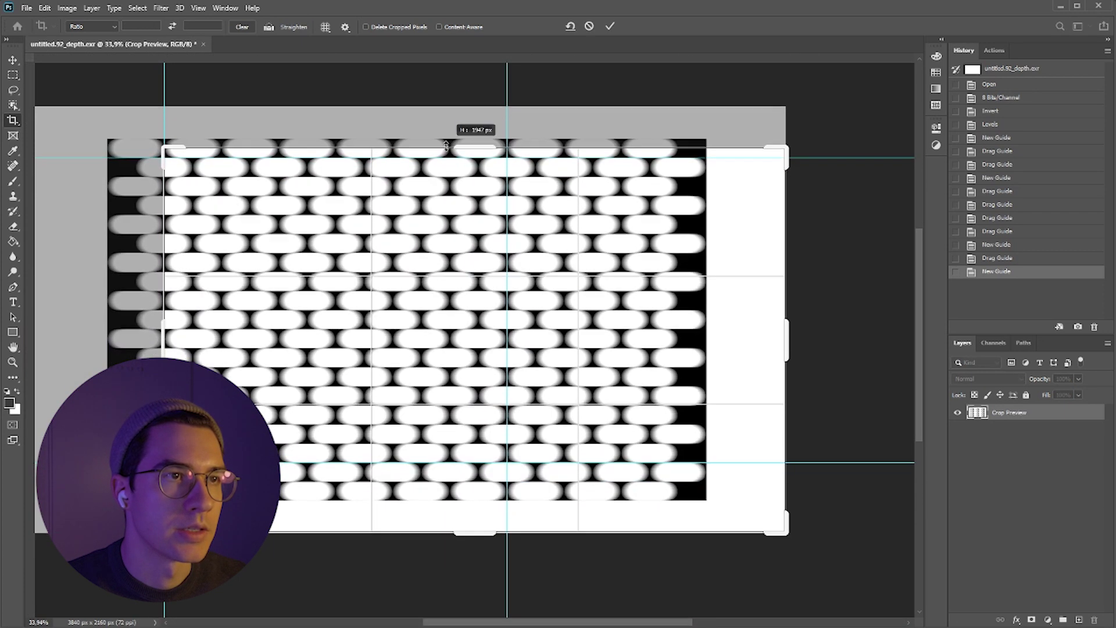
pyautogui.moveTo(777, 320); pyautogui.dragTo(649, 334)
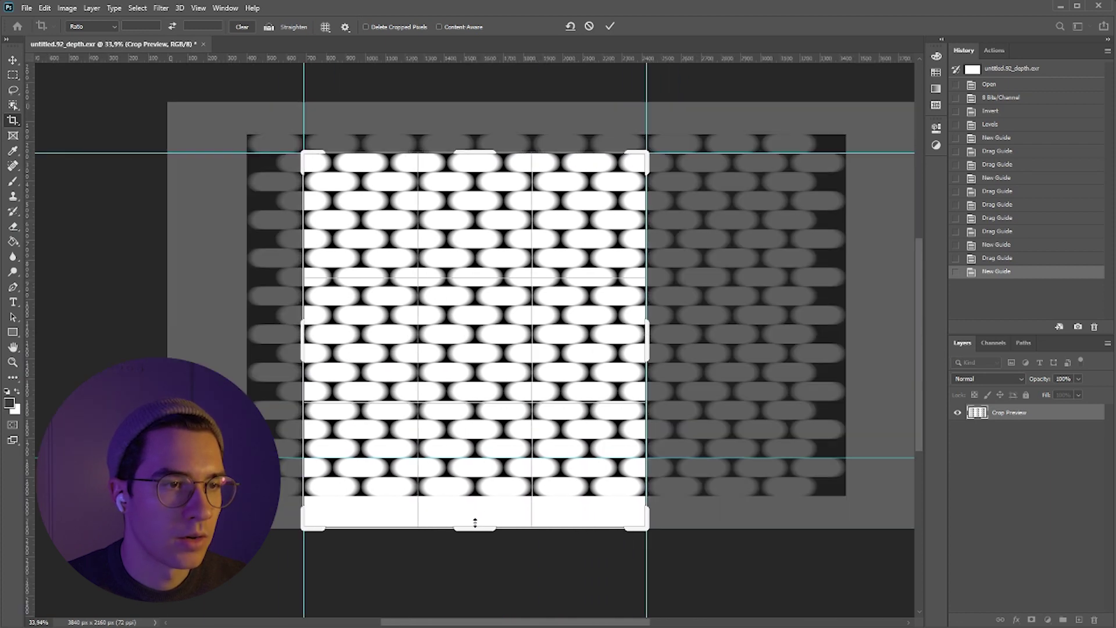
pyautogui.moveTo(474, 528); pyautogui.dragTo(475, 494)
pyautogui.hotkey('ctrl', 'r')
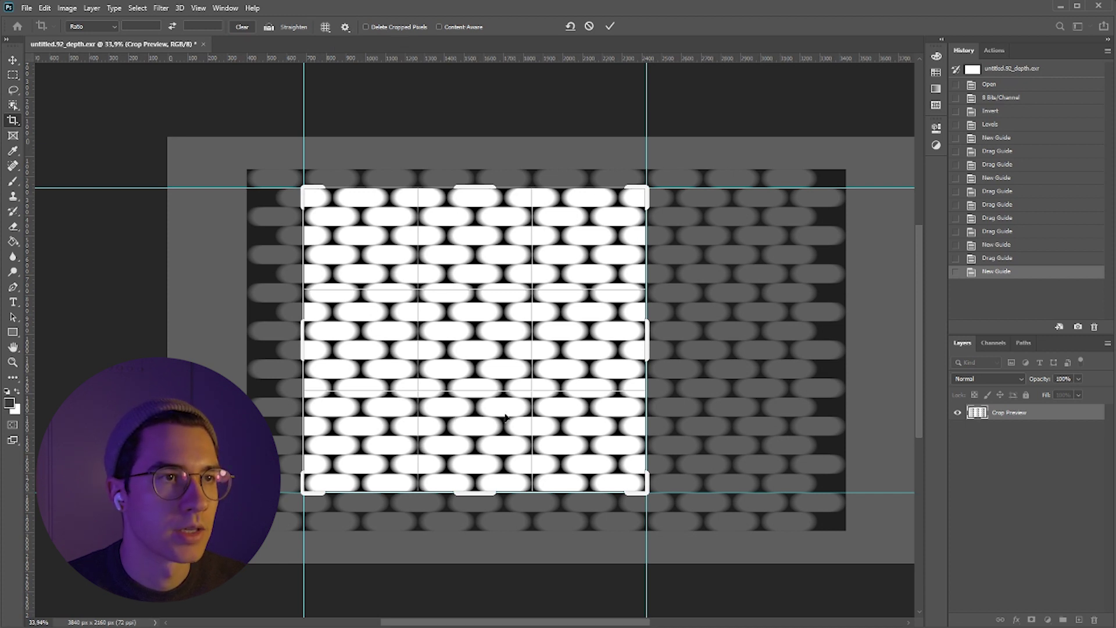
# Commit the crop to a 1737 × 1843 px tile and return to the Move tool
pyautogui.click(609, 28)
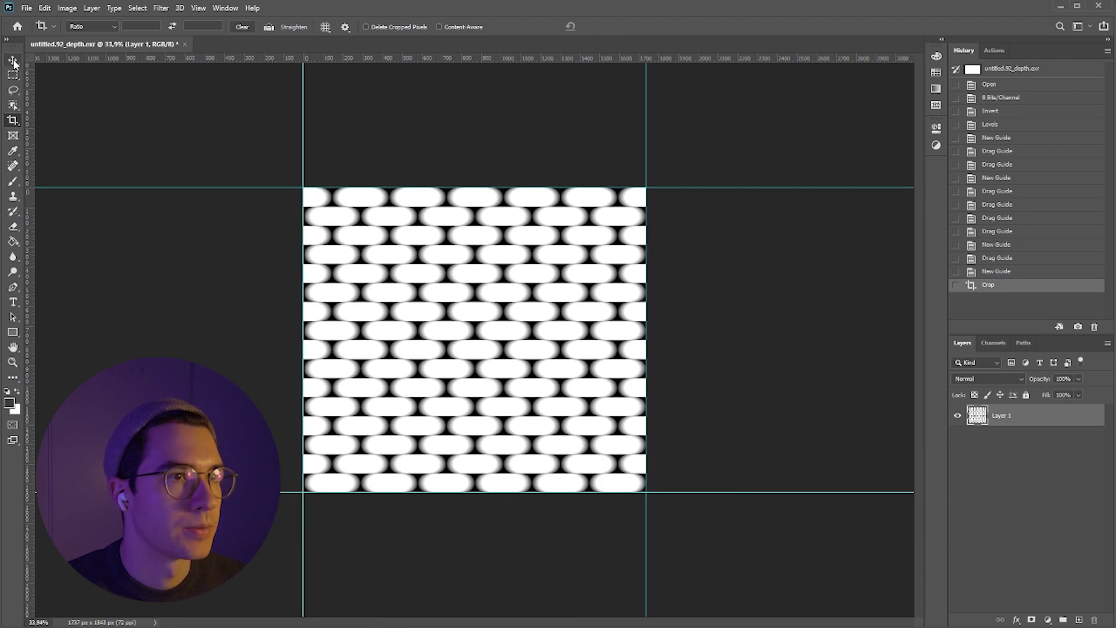
pyautogui.click(15, 62)
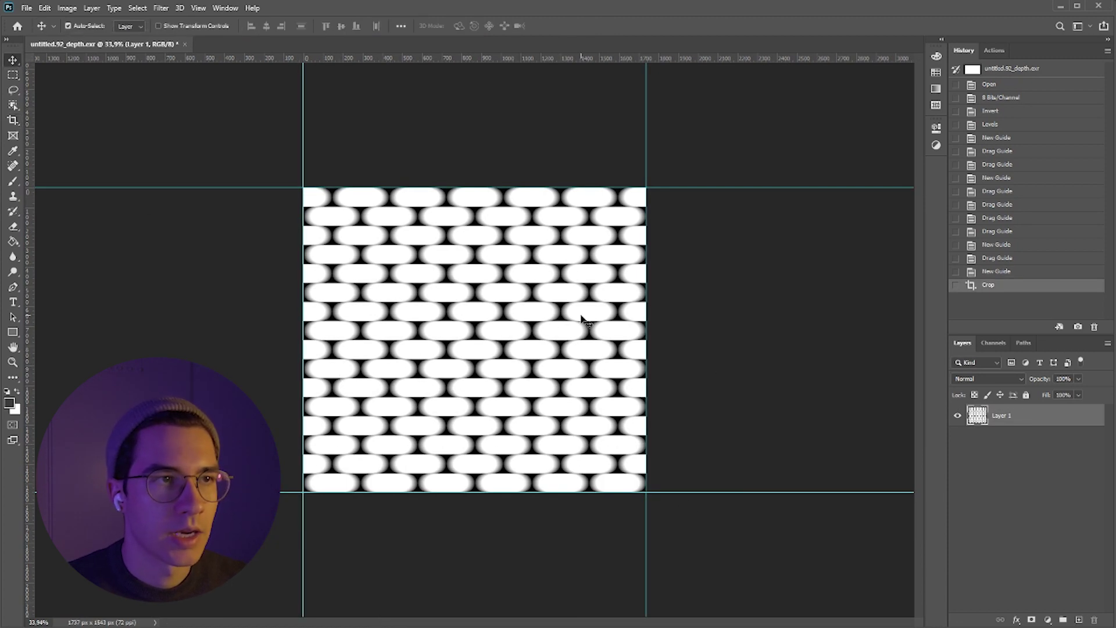
pyautogui.click(985, 438)
pyautogui.click(1003, 416)
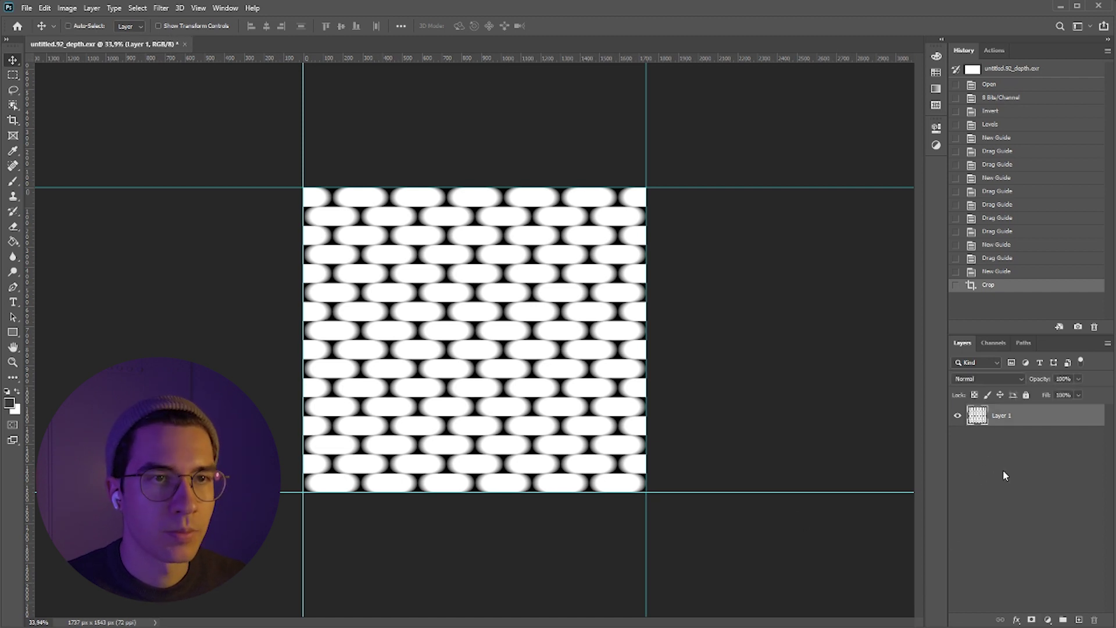
# Copy the whole tile to a new layer and hide the original Layer 1
pyautogui.hotkey('ctrl', 'a')
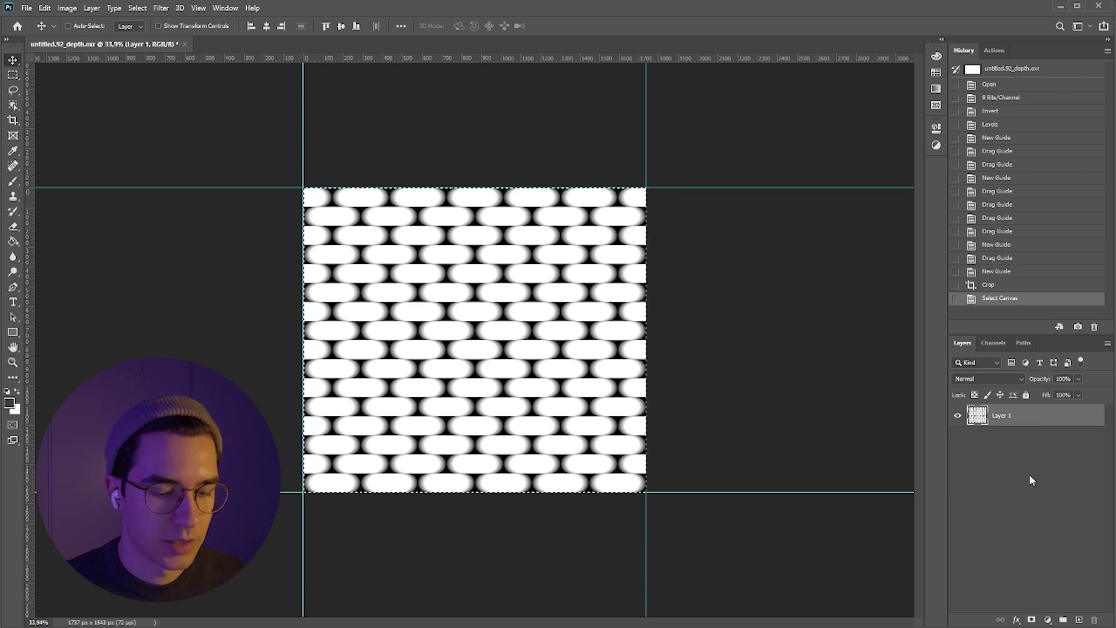
pyautogui.hotkey('ctrl', 'j')
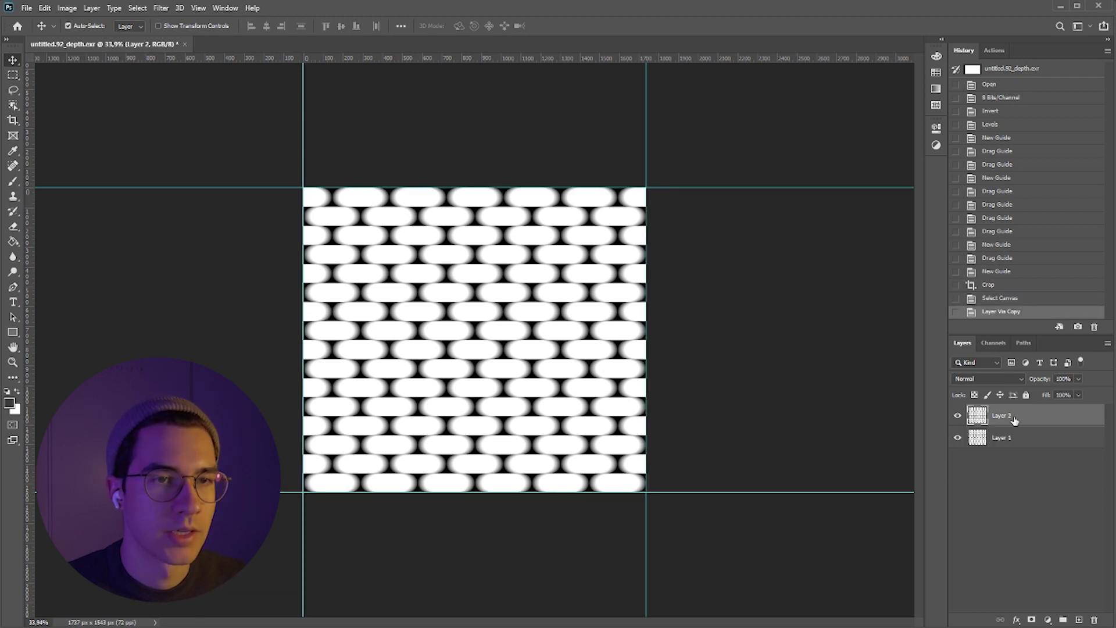
pyautogui.doubleClick(957, 437)
pyautogui.click(957, 439)
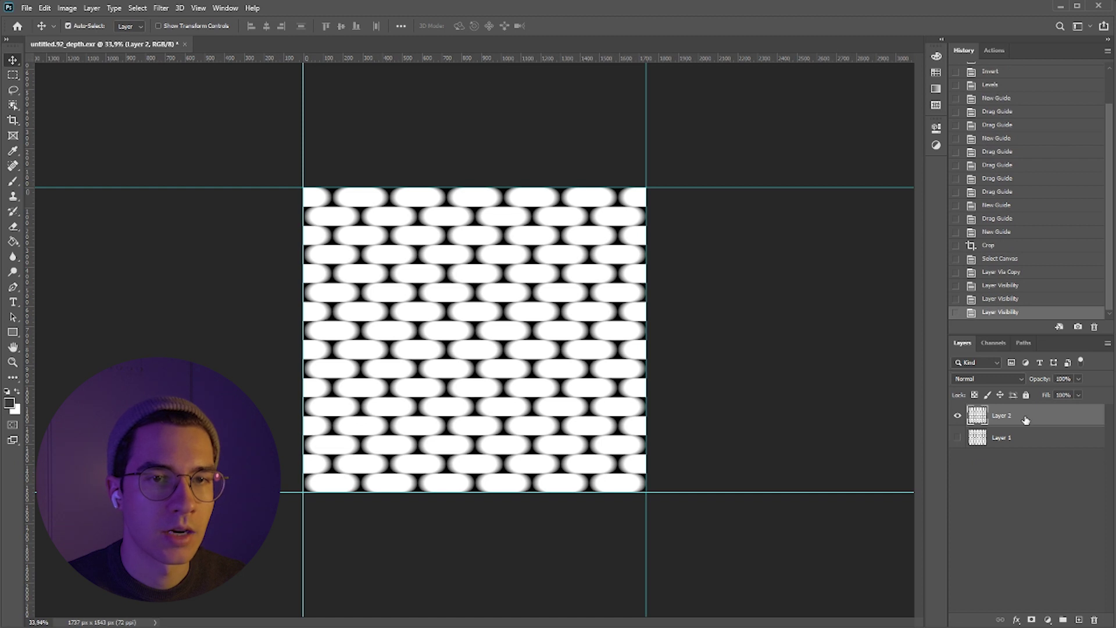
# Test shrunken offset tile copies for tiling, then undo them leaving Layer 2 and Layer 1
pyautogui.hotkey('ctrl', 't')
pyautogui.moveTo(515, 299)
pyautogui.mouseDown()
pyautogui.moveTo(376, 431)
pyautogui.moveTo(471, 440)
pyautogui.mouseUp()
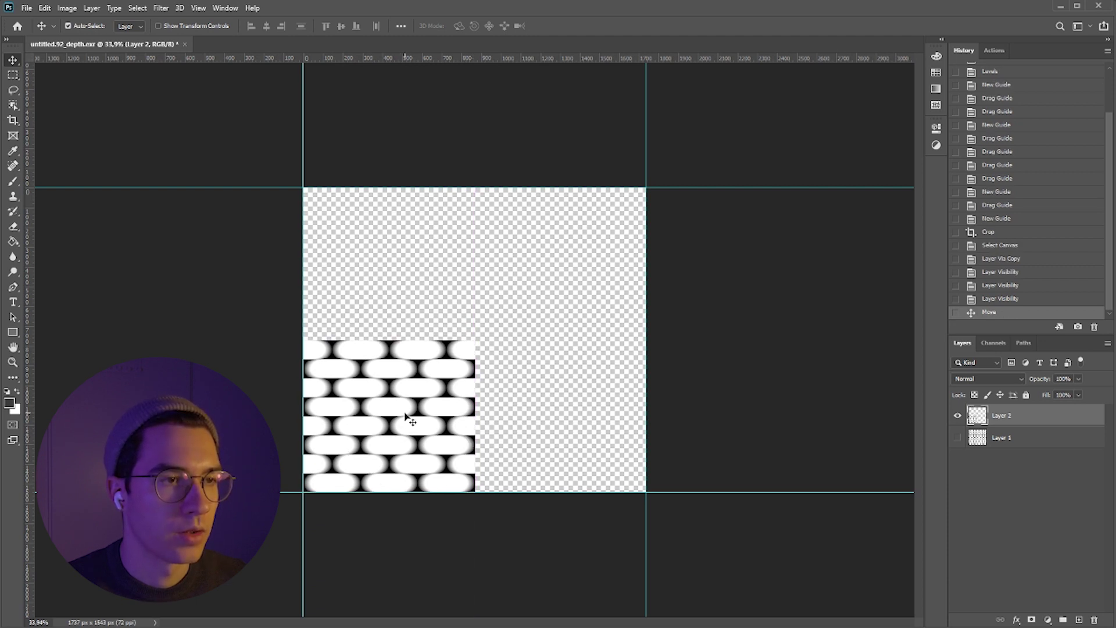
pyautogui.moveTo(346, 382)
pyautogui.keyDown('alt'); pyautogui.mouseDown()
pyautogui.moveTo(708, 403)
pyautogui.moveTo(689, 387)
pyautogui.mouseUp(); pyautogui.keyUp('alt')
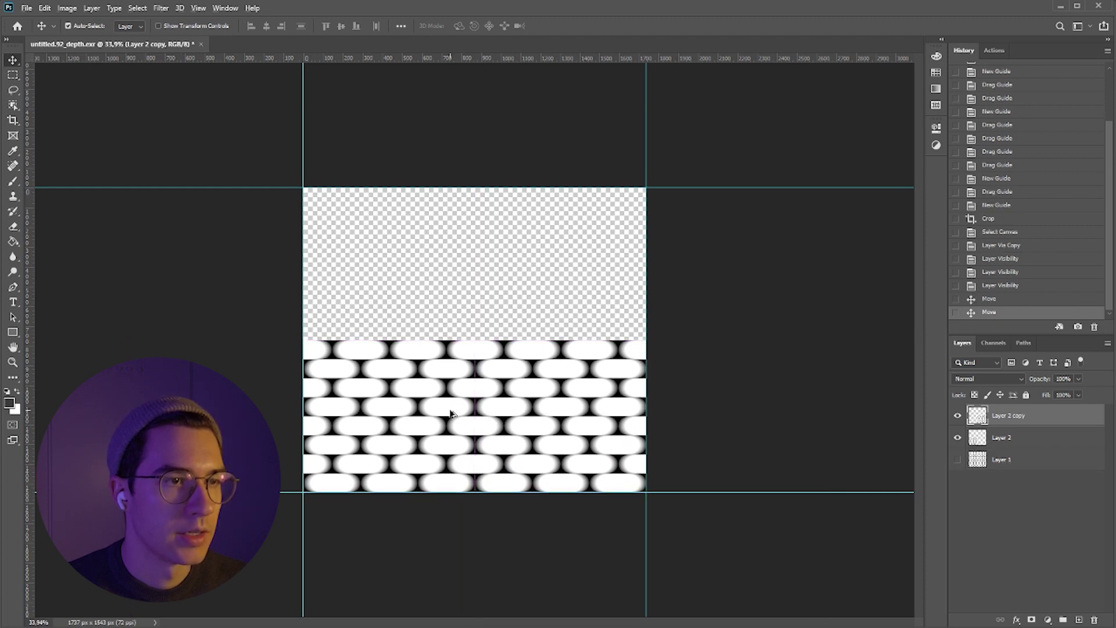
pyautogui.keyDown('alt'); pyautogui.scroll(1, 451, 412); pyautogui.keyUp('alt')
pyautogui.keyDown('alt'); pyautogui.scroll(1, 474, 425); pyautogui.keyUp('alt')
pyautogui.keyDown('alt'); pyautogui.scroll(-1, 480, 384); pyautogui.keyUp('alt')
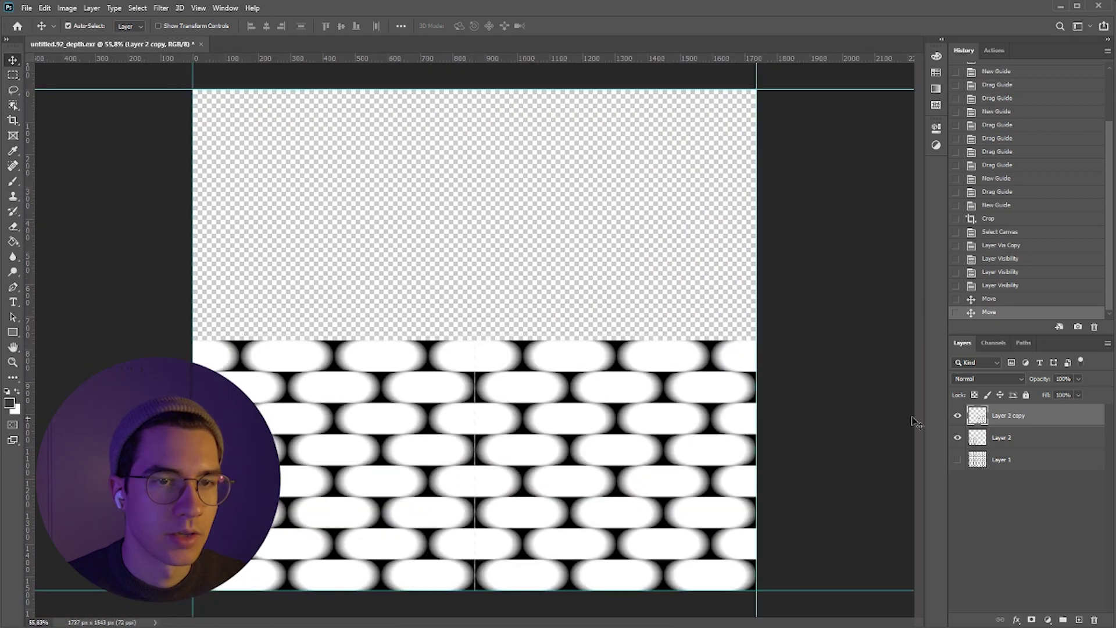
pyautogui.keyDown('shift'); pyautogui.click(1035, 439); pyautogui.keyUp('shift')
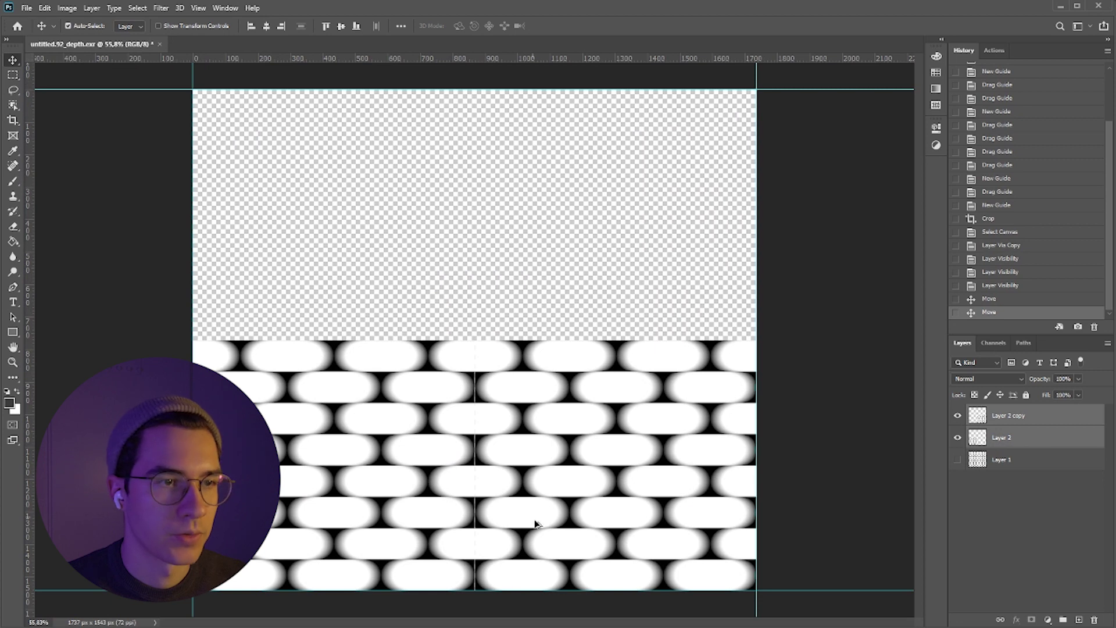
pyautogui.moveTo(539, 528)
pyautogui.keyDown('alt'); pyautogui.mouseDown()
pyautogui.moveTo(549, 98)
pyautogui.moveTo(520, 109)
pyautogui.mouseUp(); pyautogui.keyUp('alt')
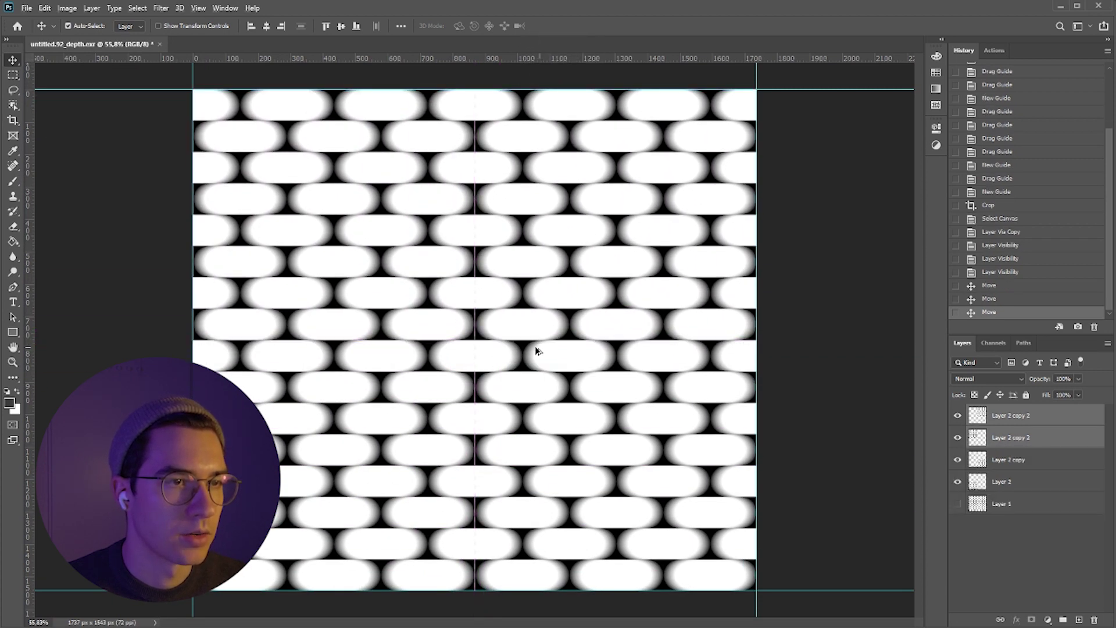
pyautogui.keyDown('alt'); pyautogui.scroll(3, 526, 350); pyautogui.keyUp('alt')
pyautogui.keyDown('alt'); pyautogui.scroll(-3, 529, 343); pyautogui.keyUp('alt')
pyautogui.keyDown('alt'); pyautogui.scroll(-1, 568, 344); pyautogui.keyUp('alt')
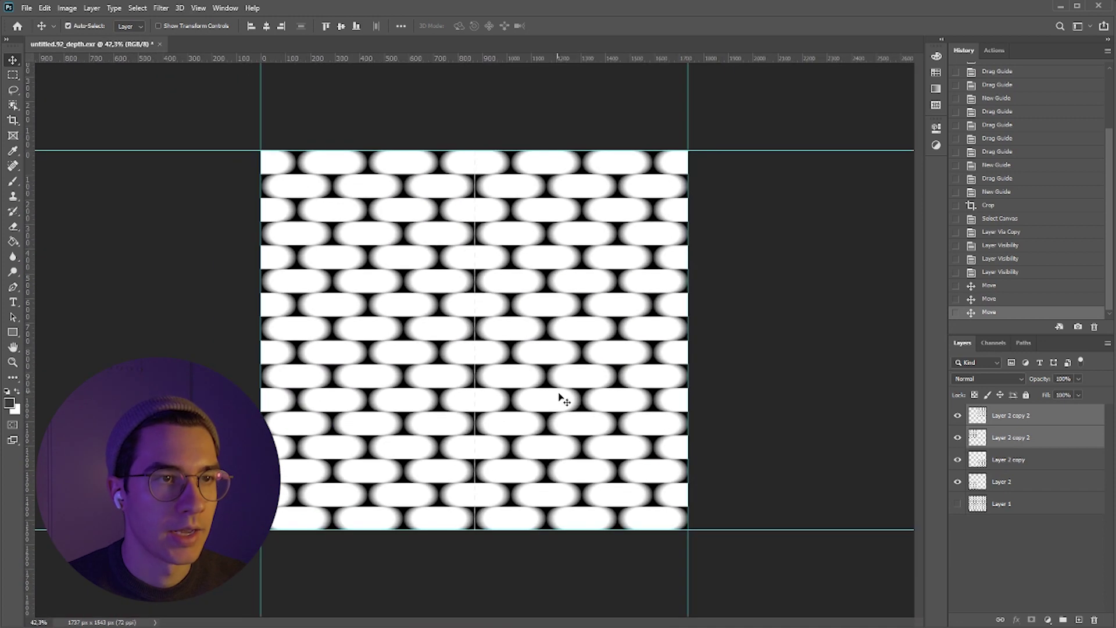
pyautogui.hotkey('ctrl', 'z')
pyautogui.hotkey('ctrl', 'z')
pyautogui.hotkey('ctrl', 'z')
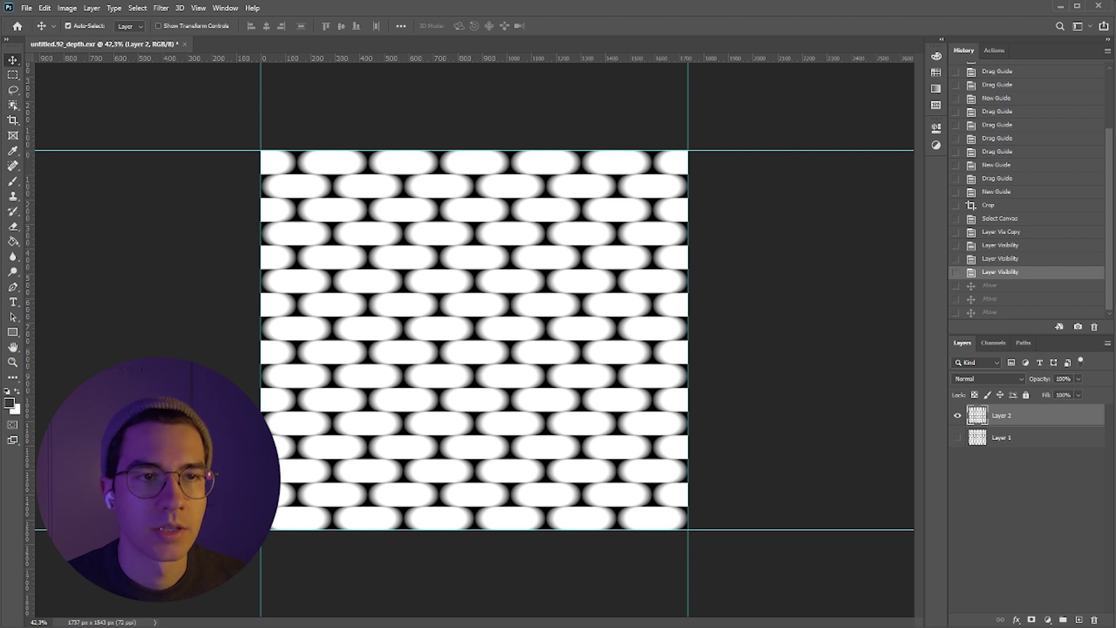
# Drag untitled.92_normals.exr from the WORKING folder into Photoshop and accept the OpenEXR options
pyautogui.hotkey('alt', 'Tab')
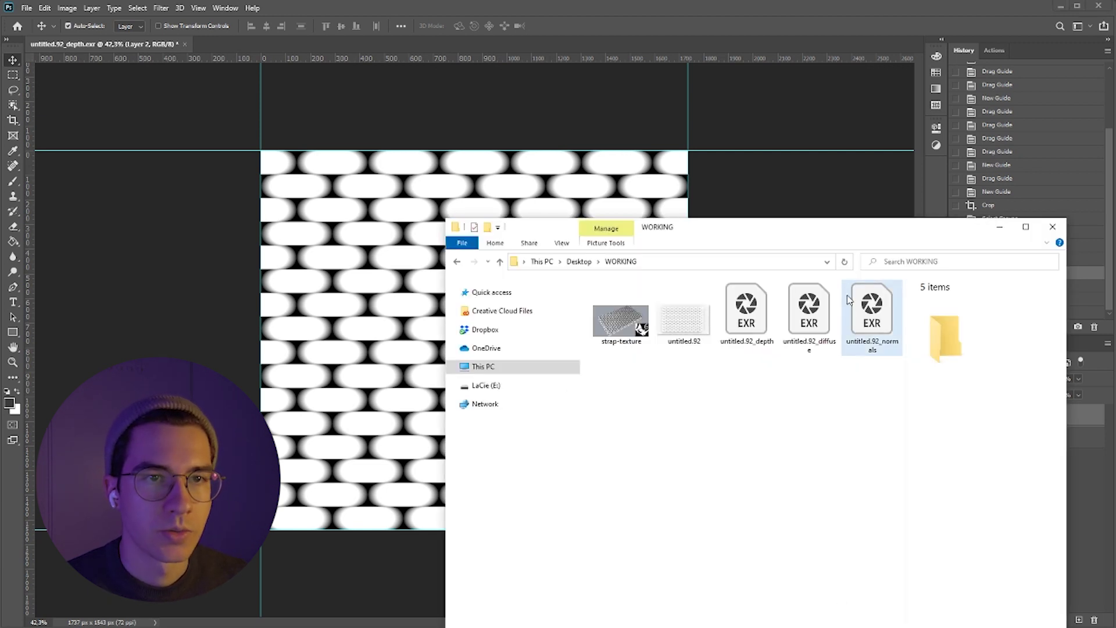
pyautogui.click(872, 331)
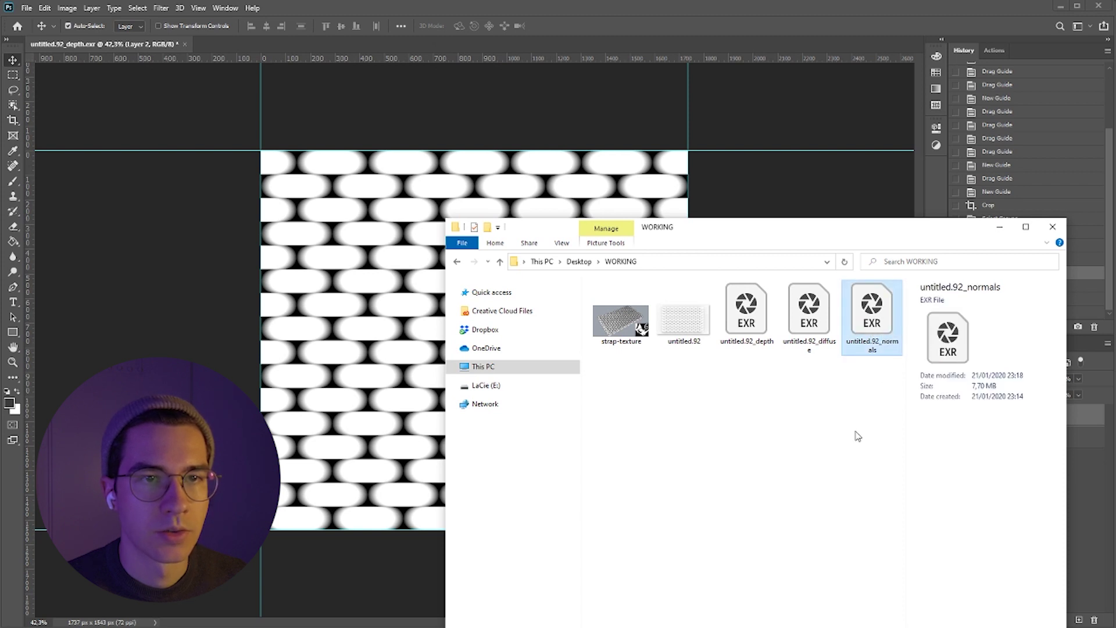
pyautogui.moveTo(872, 322); pyautogui.dragTo(381, 398)
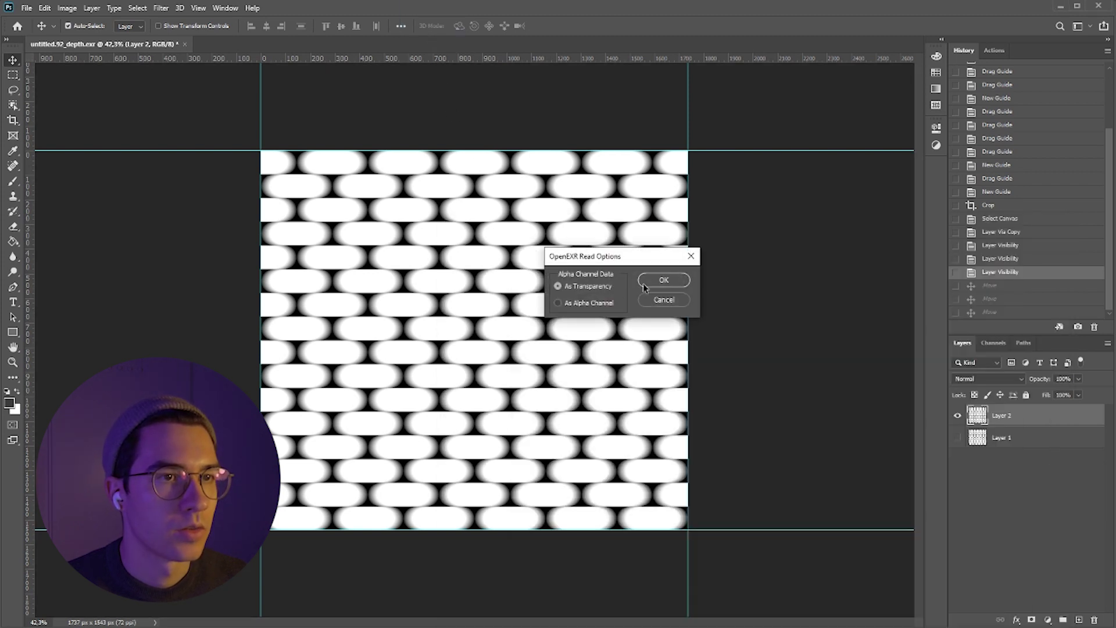
pyautogui.click(663, 281)
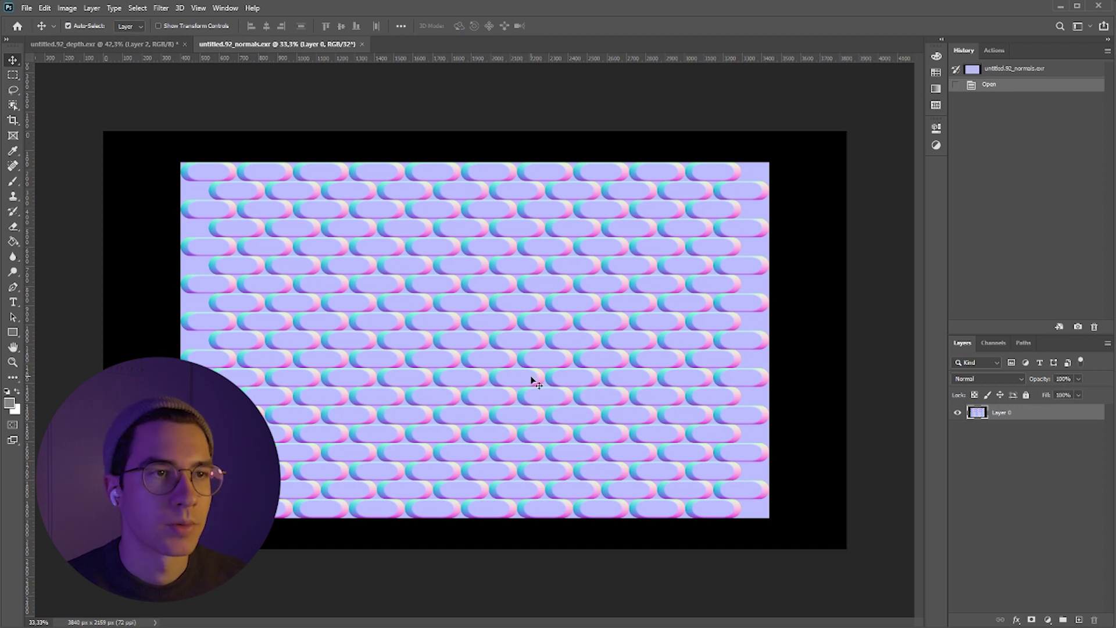
# Undo the last change and select the entire normals image
pyautogui.hotkey('ctrl', 'z')
pyautogui.hotkey('ctrl', 'a')
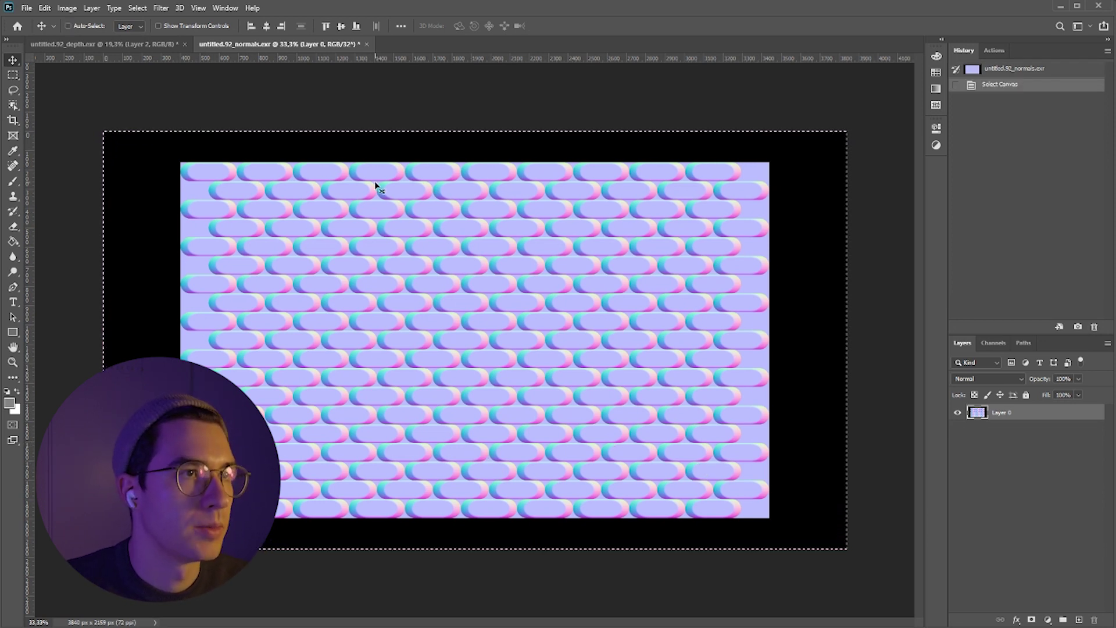
# Revert the depth document to before the crop via History and paste the normal map as Layer 2
pyautogui.click(95, 44)
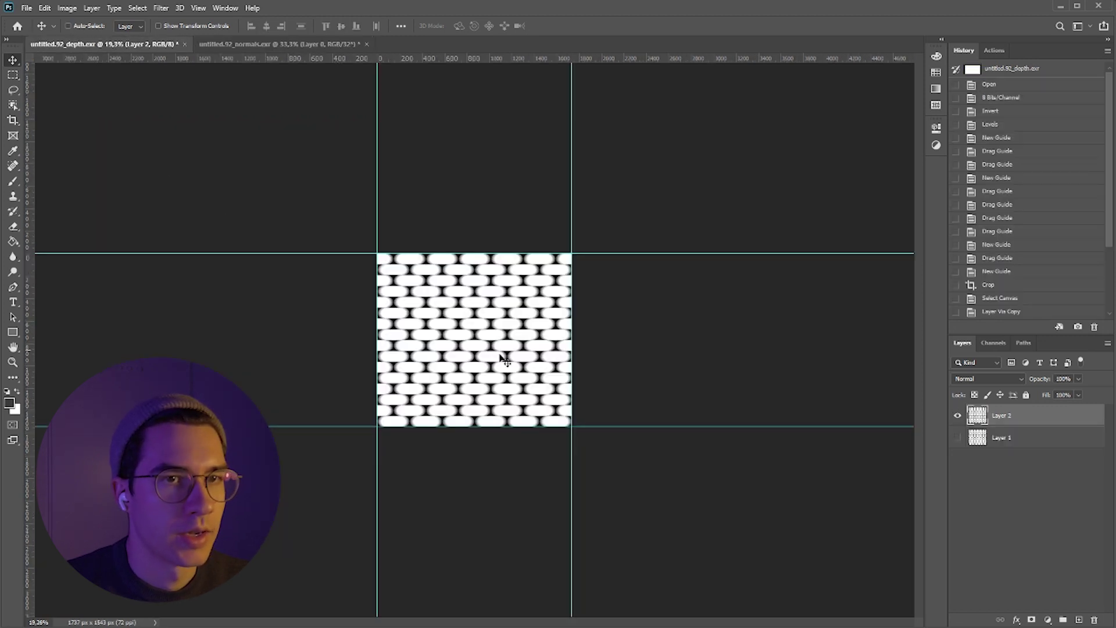
pyautogui.scroll(-2, 1012, 288)
pyautogui.scroll(1, 1011, 288)
pyautogui.scroll(1, 1007, 288)
pyautogui.scroll(-2, 1004, 287)
pyautogui.scroll(1, 989, 222)
pyautogui.scroll(1, 977, 253)
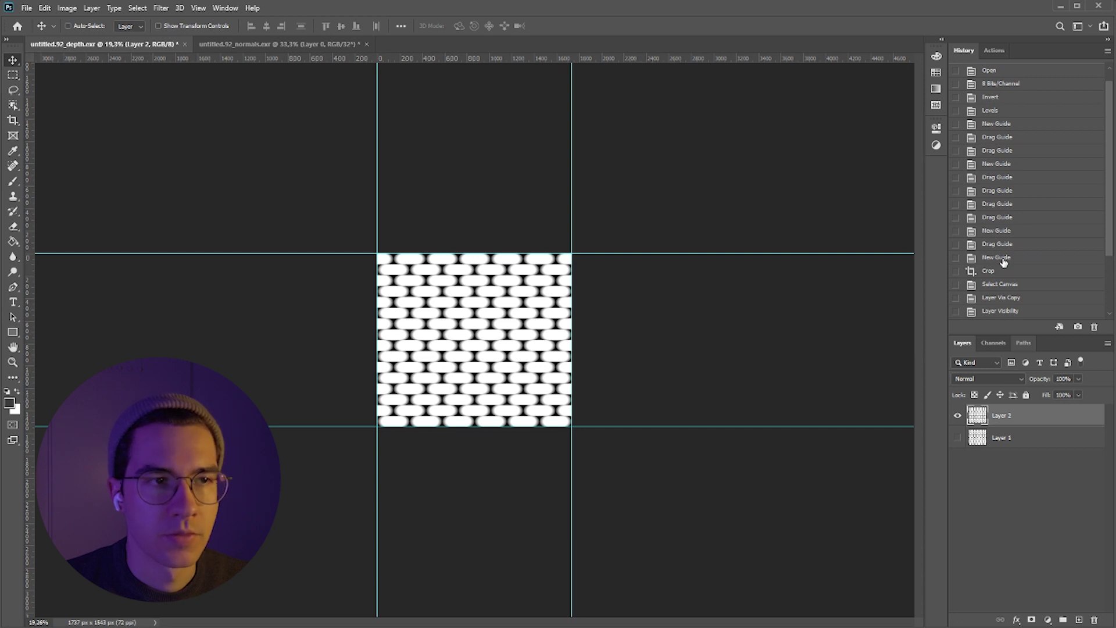
pyautogui.click(1003, 259)
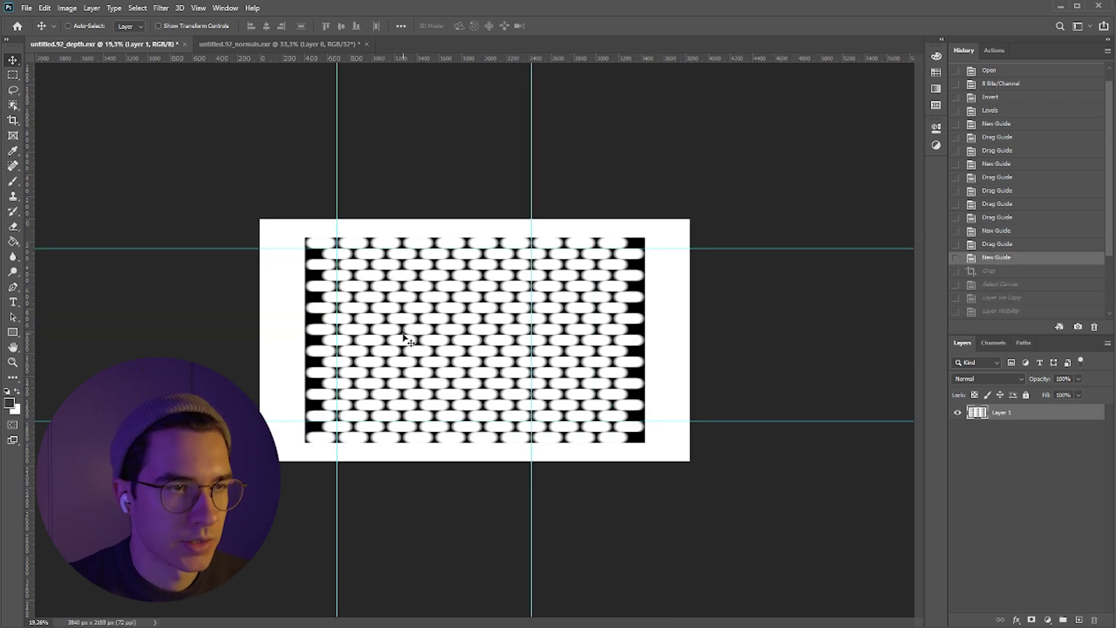
pyautogui.press('ctrl')
pyautogui.hotkey('ctrl', 'v')
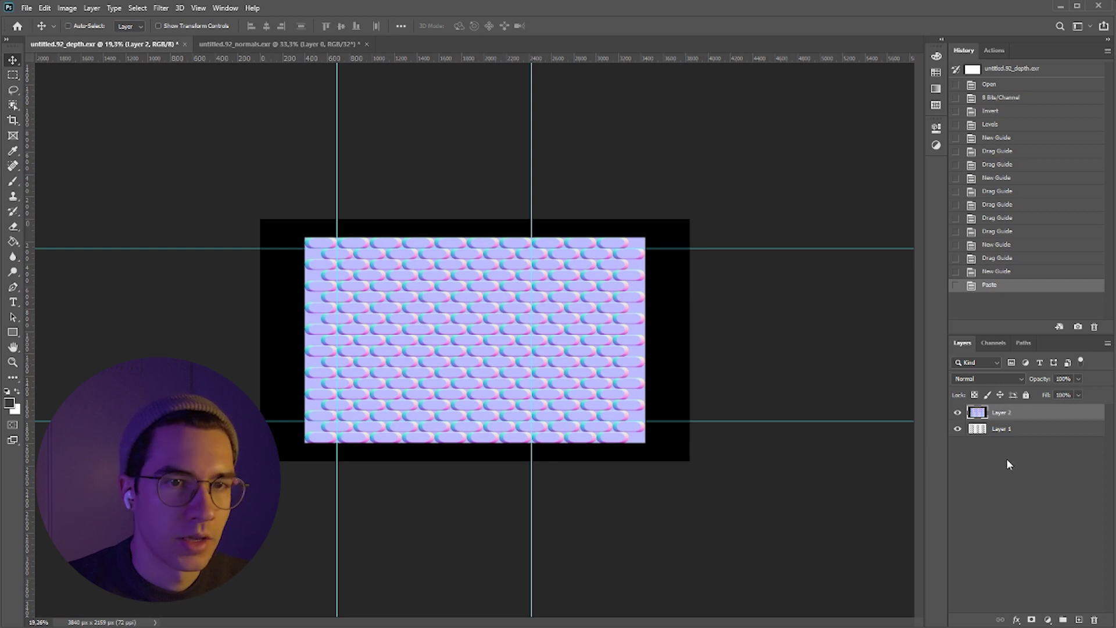
# Toggle layer visibility to compare the normal map against the depth map
pyautogui.click(956, 413)
pyautogui.click(957, 429)
# Crop the document to the guides, pulling all four crop edges to the guide lines
pyautogui.click(957, 412)
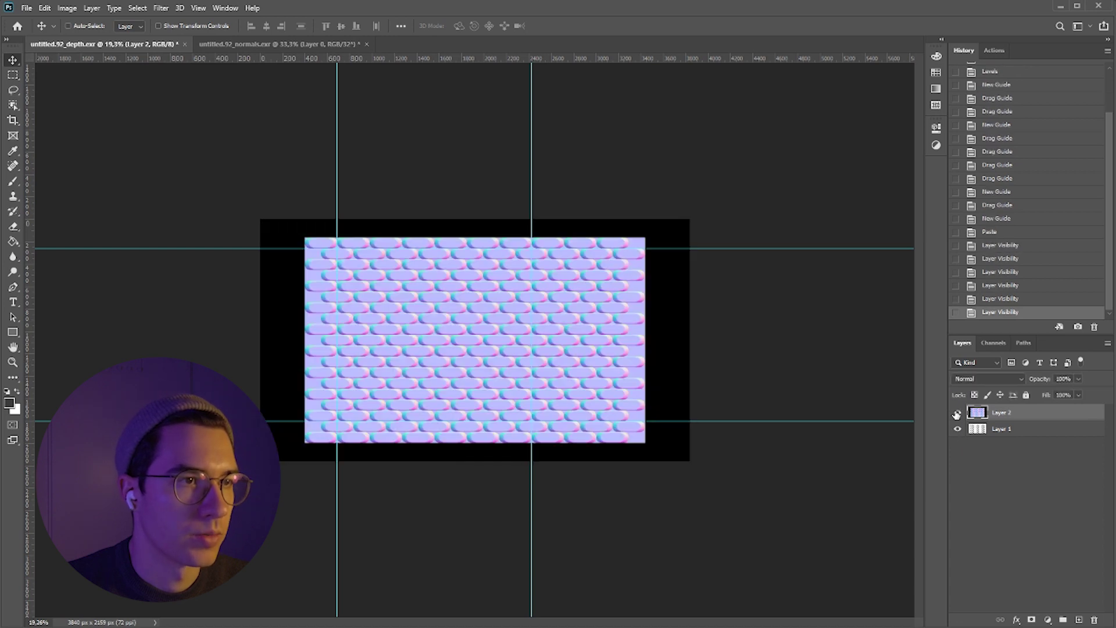
pyautogui.click(14, 120)
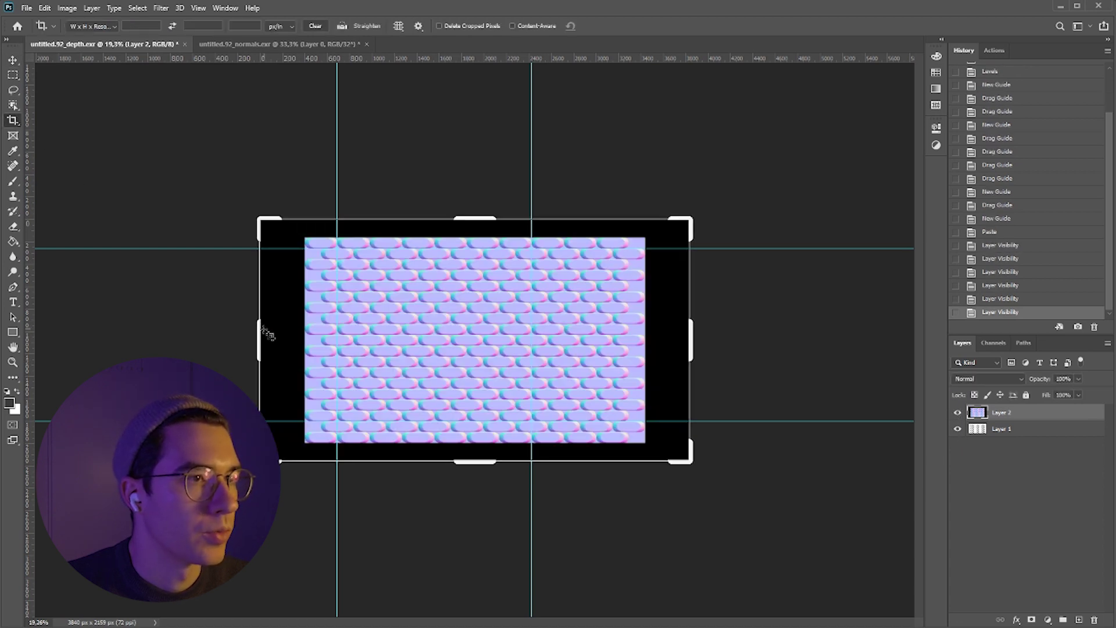
pyautogui.moveTo(253, 329); pyautogui.dragTo(298, 321)
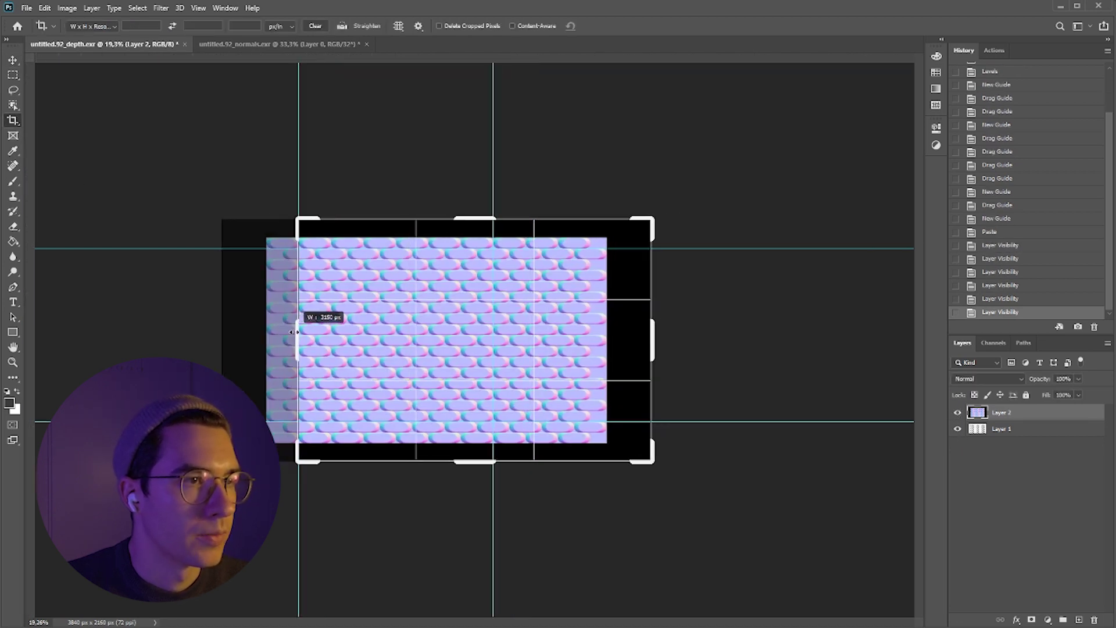
pyautogui.moveTo(454, 224); pyautogui.dragTo(455, 237)
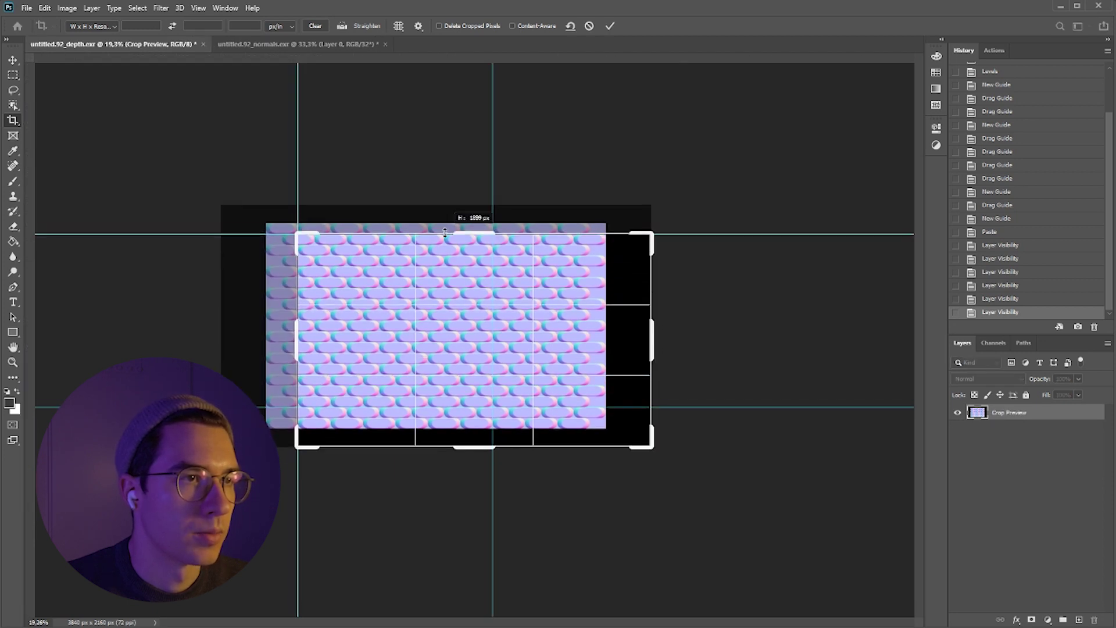
pyautogui.moveTo(652, 337); pyautogui.dragTo(583, 332)
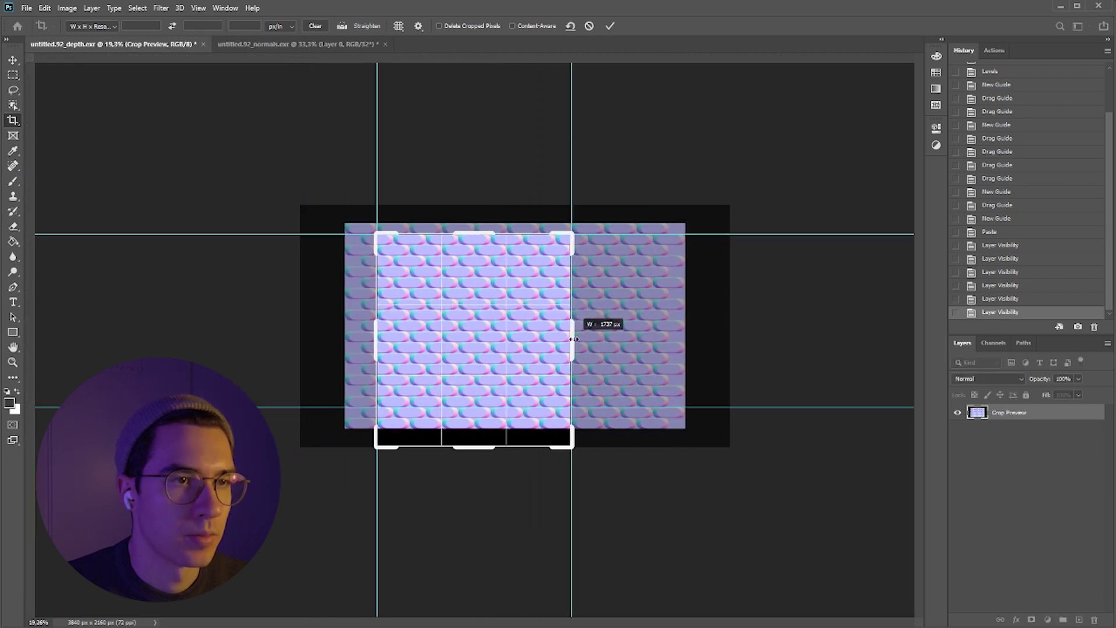
pyautogui.moveTo(474, 443); pyautogui.dragTo(470, 430)
pyautogui.press('Return')
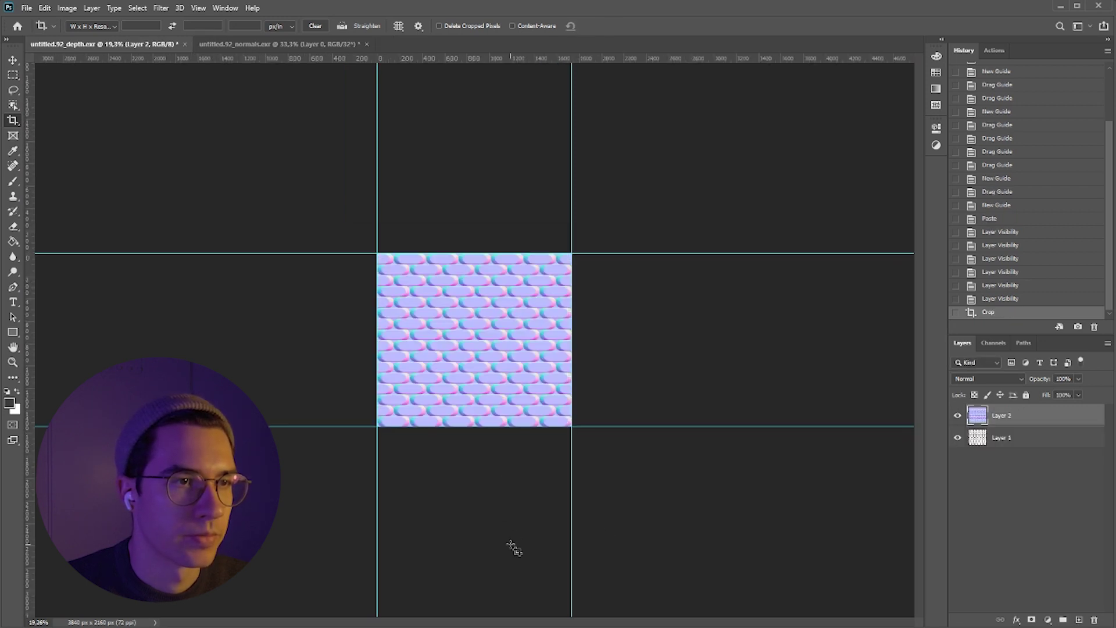
# Return to the Move tool and toggle Layer 2 to check alignment with the depth layer
pyautogui.press('v')
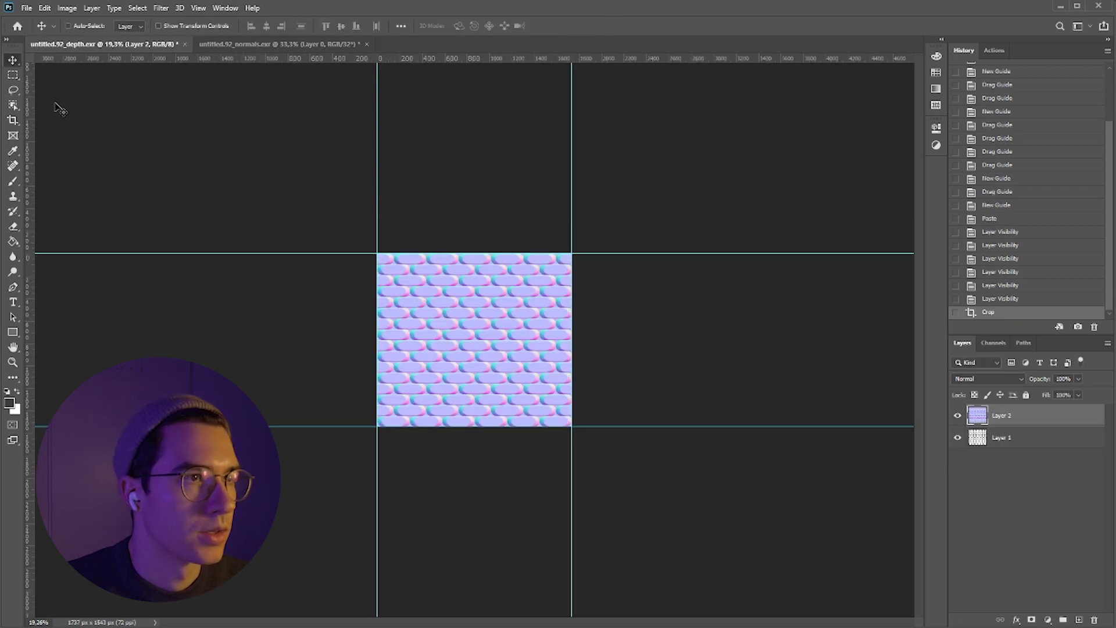
pyautogui.keyDown('alt'); pyautogui.scroll(1, 377, 317); pyautogui.keyUp('alt')
pyautogui.keyDown('alt'); pyautogui.scroll(1, 377, 318); pyautogui.keyUp('alt')
pyautogui.keyDown('alt'); pyautogui.scroll(1, 377, 318); pyautogui.keyUp('alt')
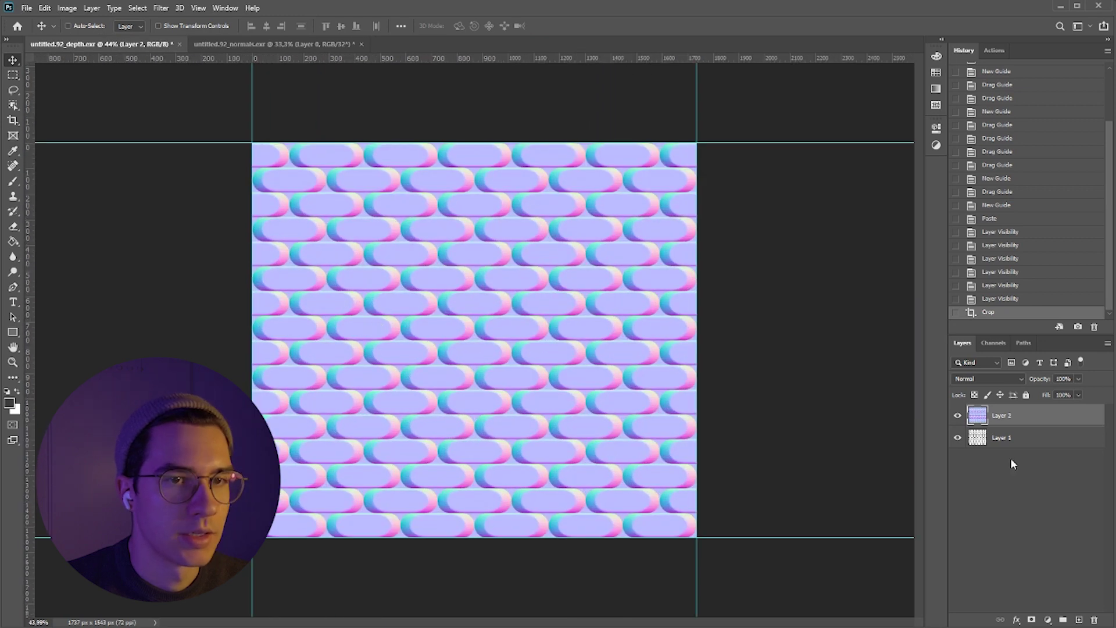
pyautogui.click(958, 416)
pyautogui.click(958, 416)
pyautogui.click(957, 416)
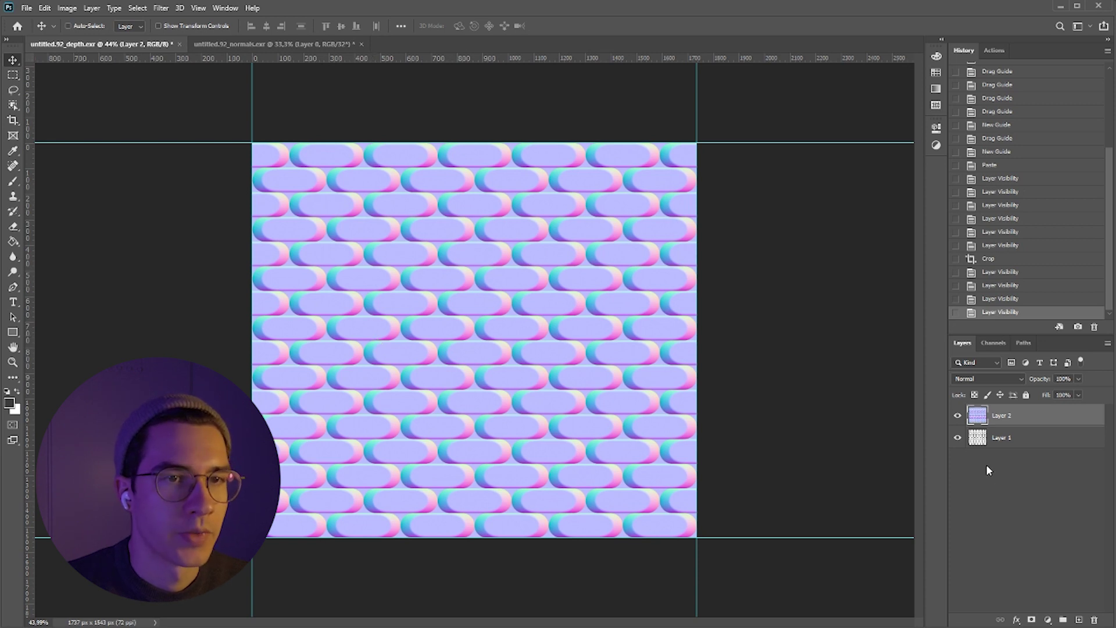
# Save a copy of the image as milanese-normals in PNG format
pyautogui.click(27, 8)
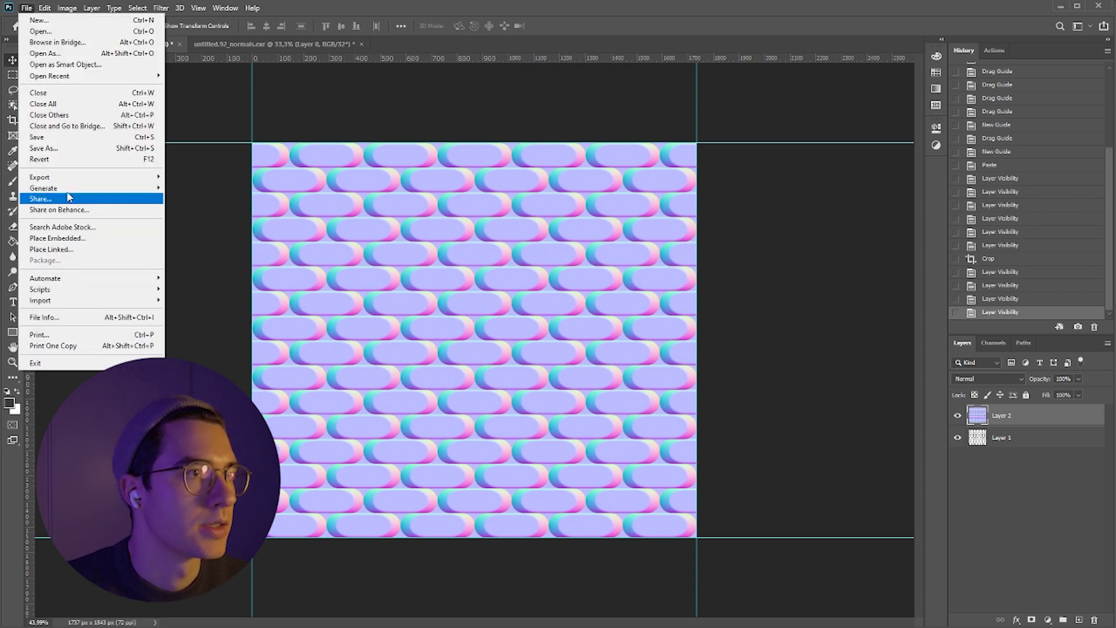
pyautogui.click(61, 147)
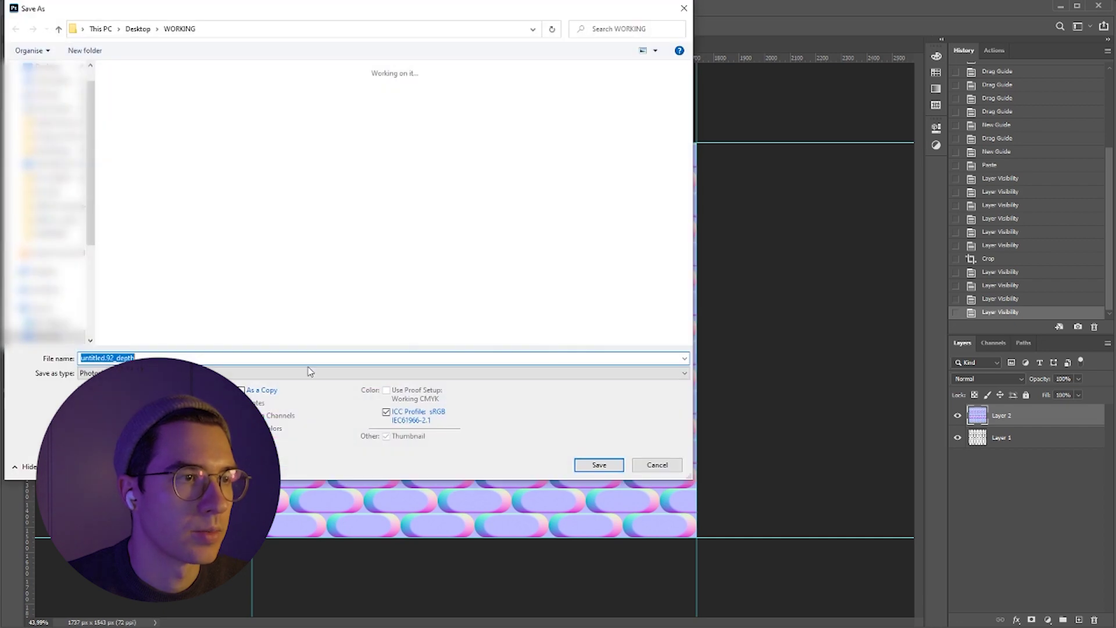
pyautogui.click(307, 372)
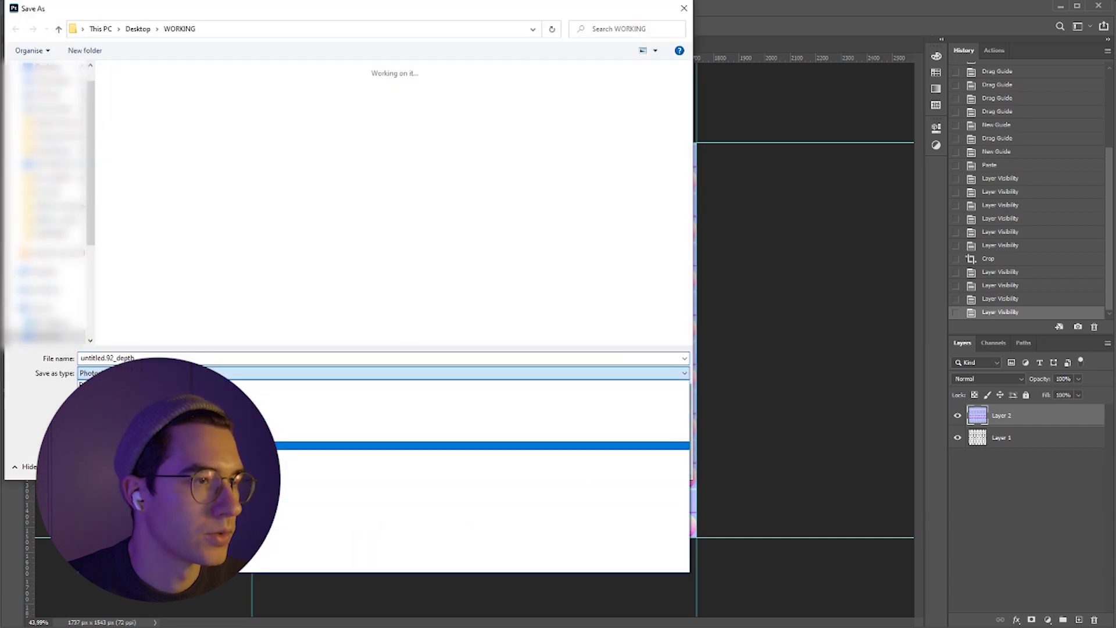
pyautogui.click(152, 527)
pyautogui.write('milanese-normals')
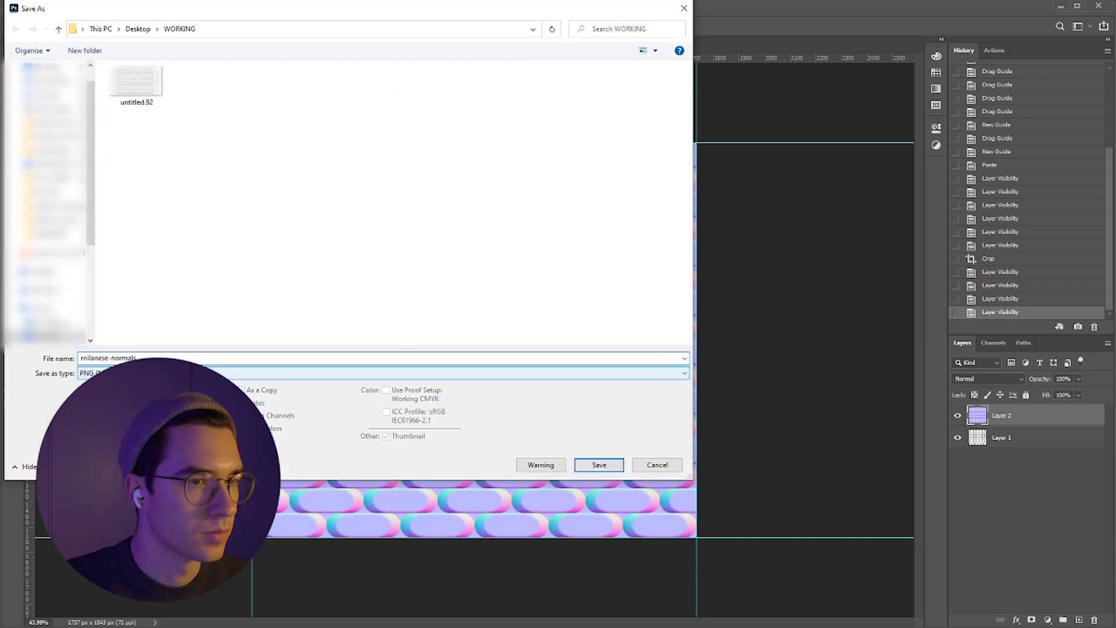
pyautogui.press('Return')
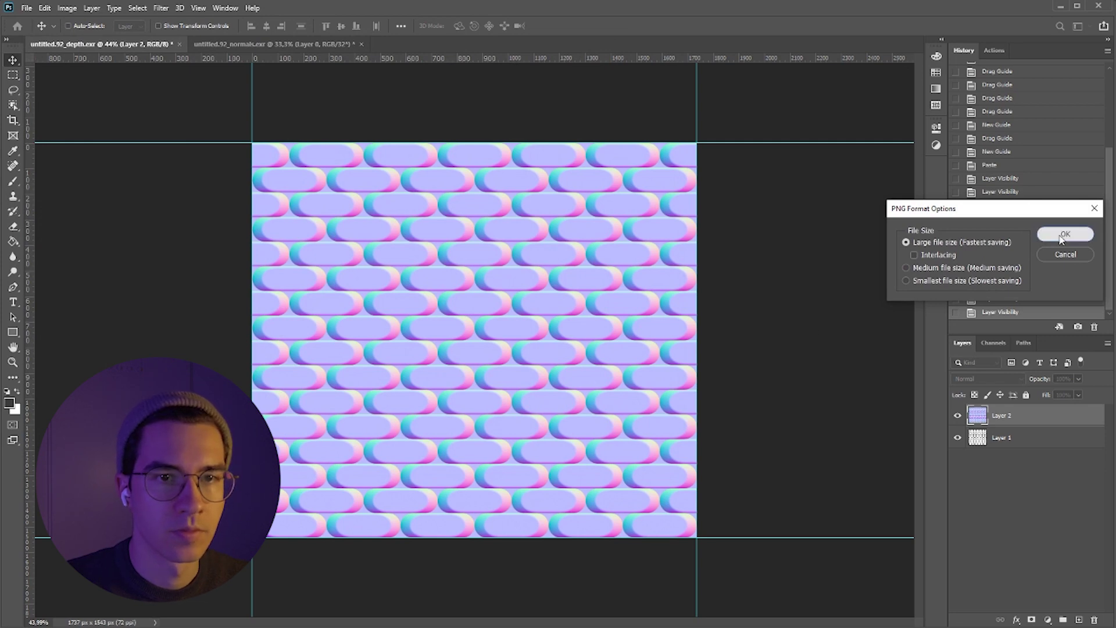
pyautogui.click(1065, 233)
# Hide the normal map layer and save another PNG copy as milanese-depth
pyautogui.click(957, 415)
pyautogui.hotkey('ctrl', 'shift', 's')
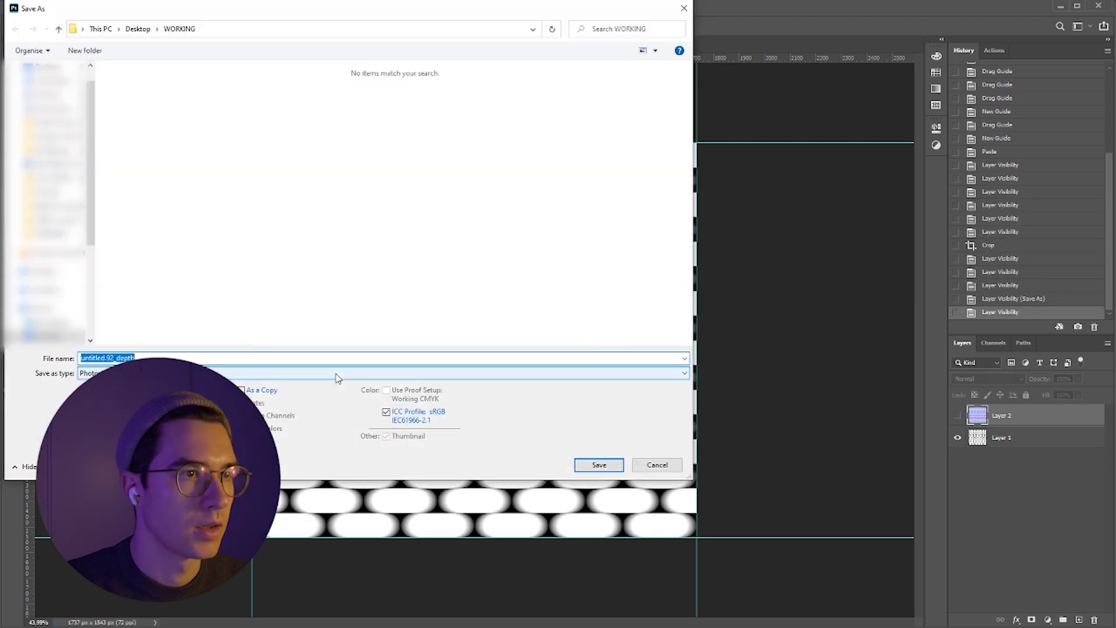
pyautogui.click(336, 373)
pyautogui.click(471, 532)
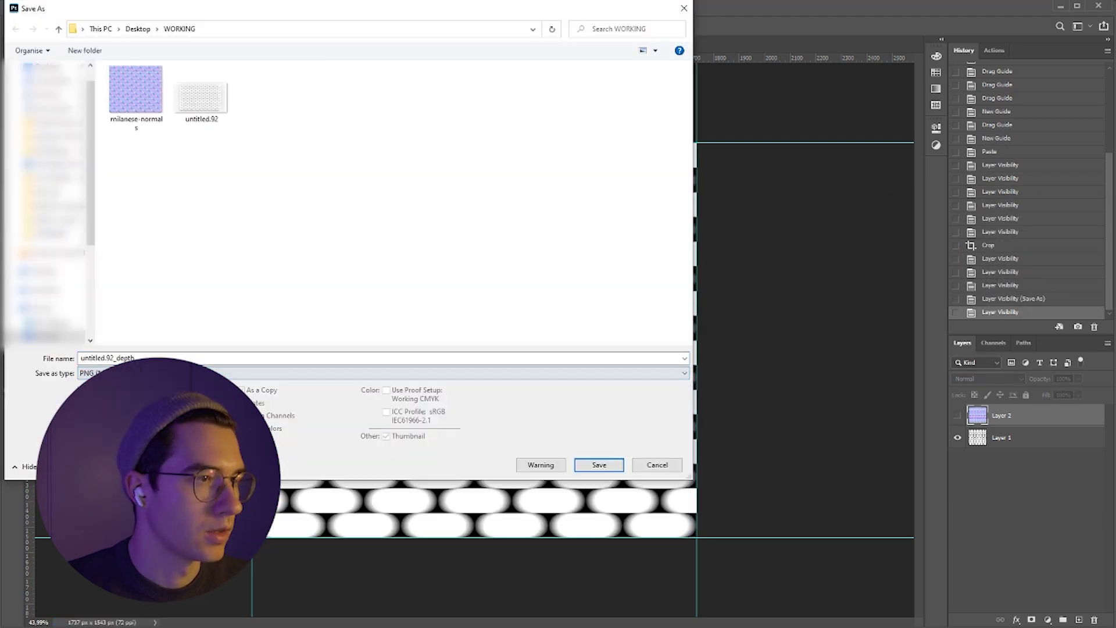
pyautogui.write('milanese-depth')
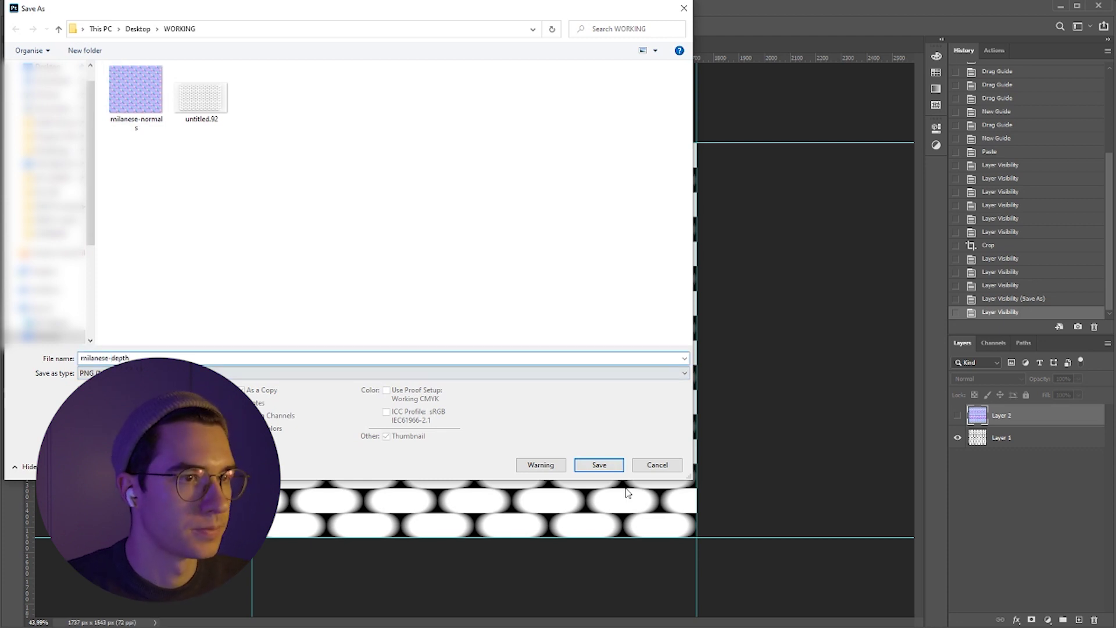
pyautogui.click(599, 464)
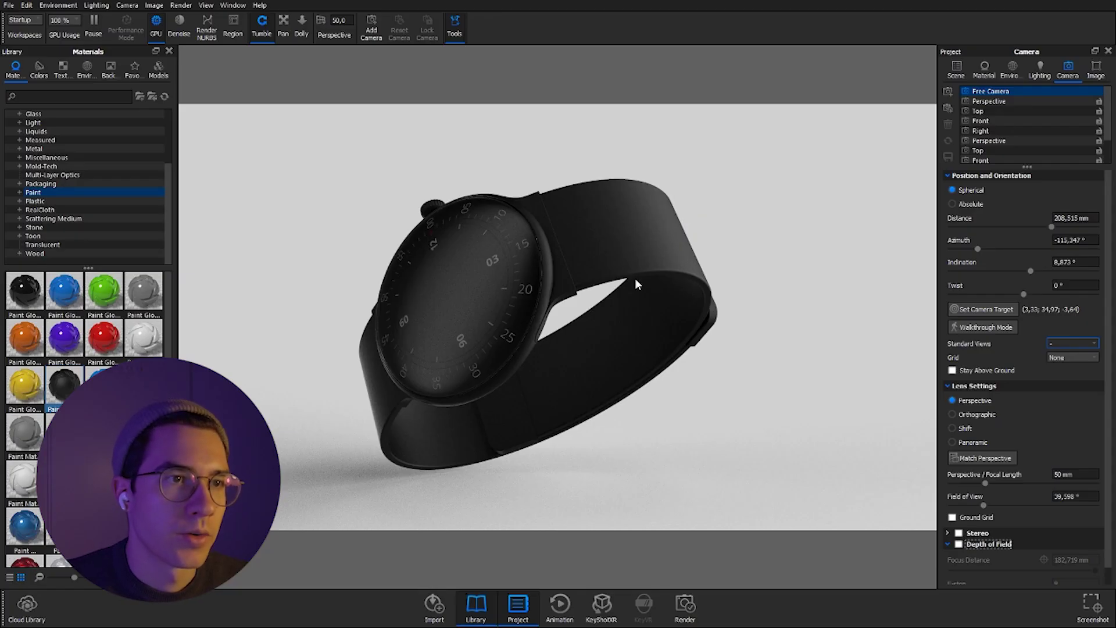
# Orbit around the watch and open the strap's Paint Matte Black #2 material properties
pyautogui.moveTo(635, 245)
pyautogui.mouseDown()
pyautogui.moveTo(635, 281)
pyautogui.moveTo(577, 219)
pyautogui.mouseUp()
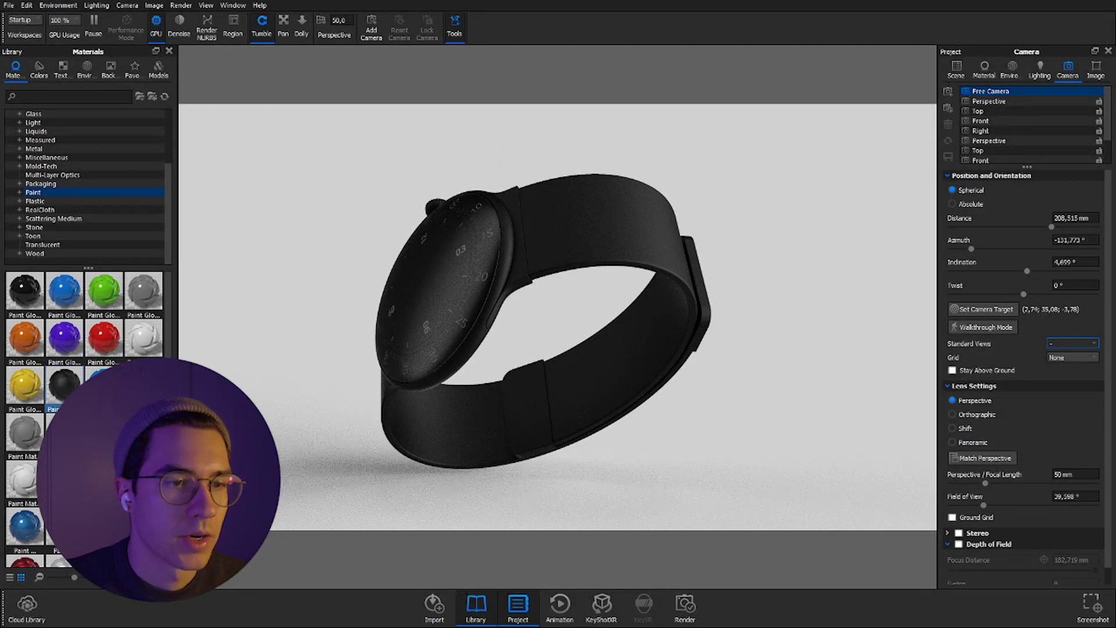
pyautogui.moveTo(591, 236); pyautogui.dragTo(627, 235)
pyautogui.doubleClick(601, 235)
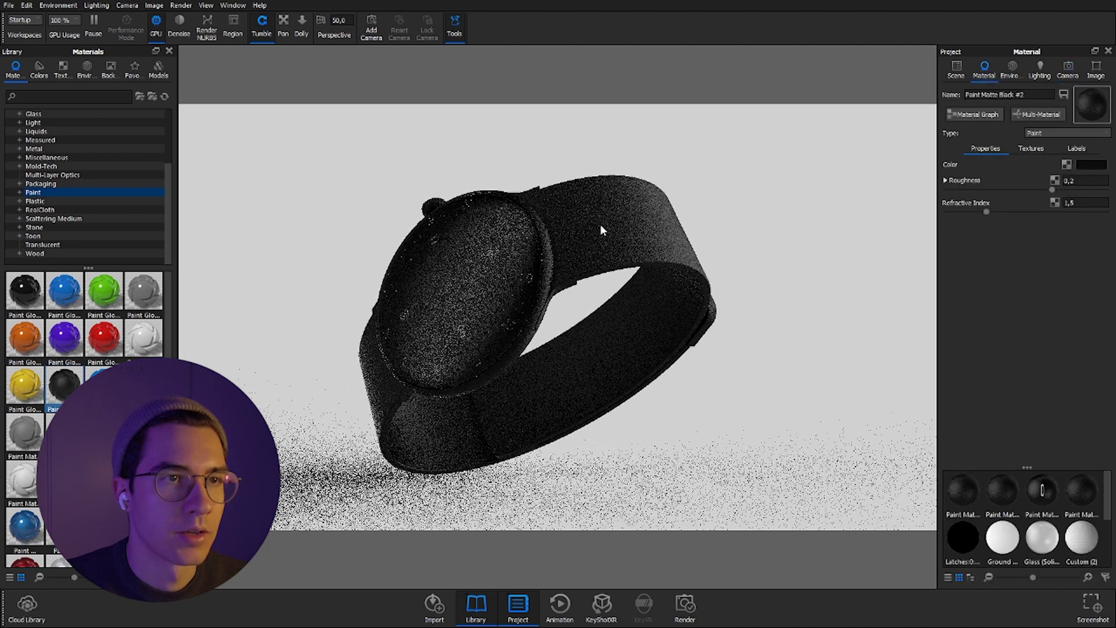
pyautogui.scroll(3, 658, 248)
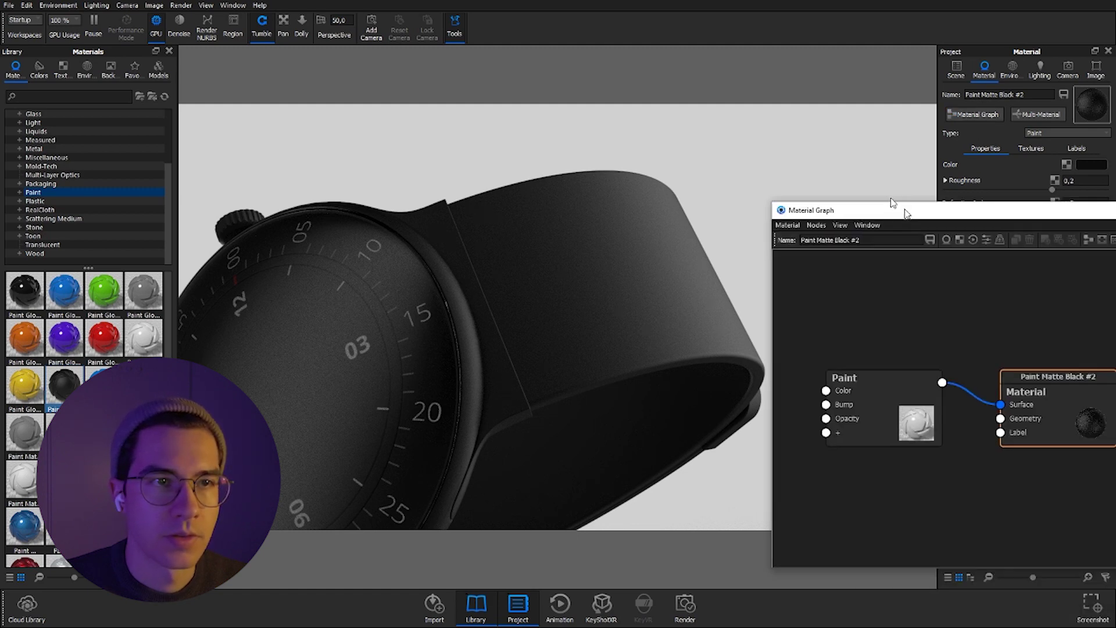
# Drag milanese-depth.png from the WORKING folder into the strap's Material Graph
pyautogui.moveTo(860, 181); pyautogui.dragTo(660, 232)
pyautogui.scroll(-1, 723, 354)
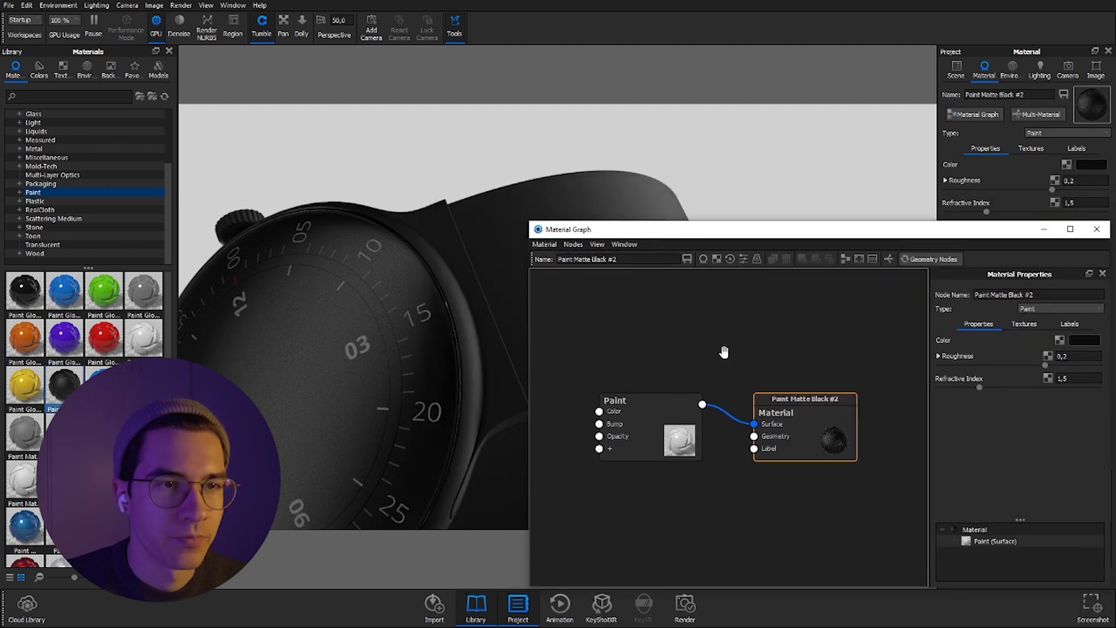
pyautogui.scroll(-1, 695, 421)
pyautogui.hotkey('alt', 'Tab')
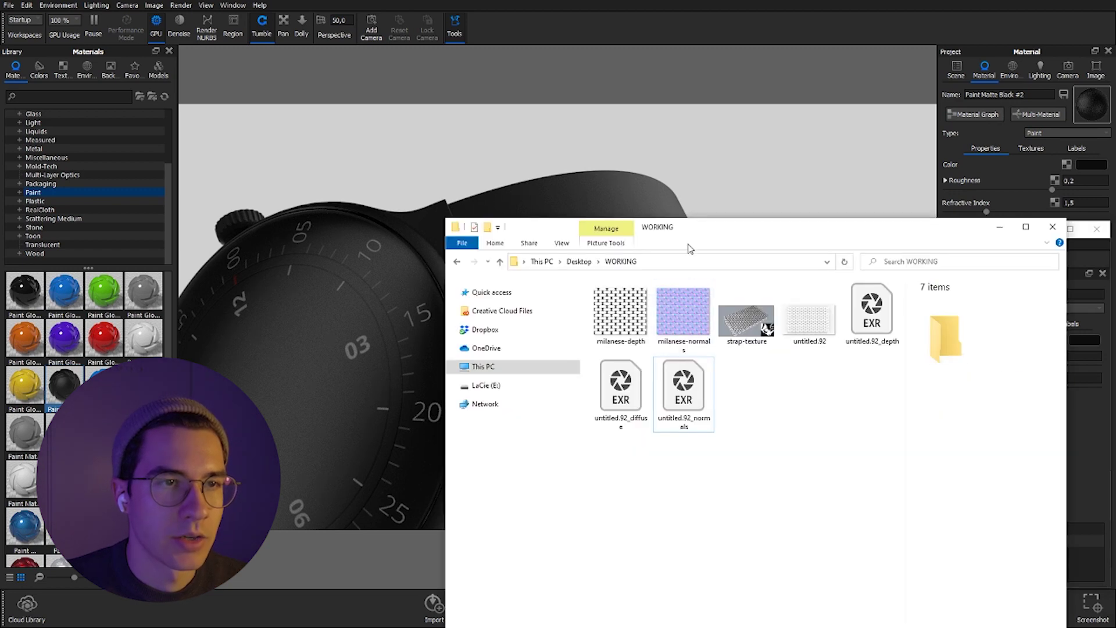
pyautogui.moveTo(698, 240)
pyautogui.mouseDown()
pyautogui.moveTo(781, 444)
pyautogui.moveTo(956, 429)
pyautogui.moveTo(955, 503)
pyautogui.mouseUp()
pyautogui.click(858, 598)
pyautogui.moveTo(858, 597)
pyautogui.mouseDown()
pyautogui.moveTo(635, 324)
pyautogui.moveTo(649, 349)
pyautogui.mouseUp()
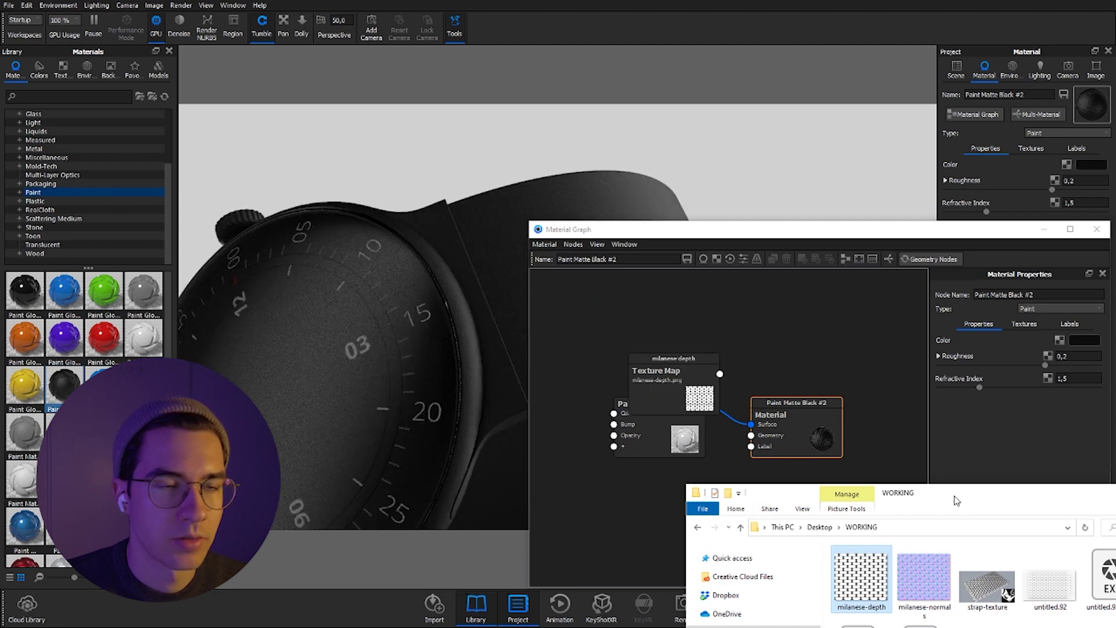
# Move the folder window aside and place the Texture Map node below the Paint node
pyautogui.moveTo(955, 499); pyautogui.dragTo(1114, 492)
pyautogui.moveTo(770, 219); pyautogui.dragTo(822, 209)
pyautogui.moveTo(721, 380); pyautogui.dragTo(657, 510)
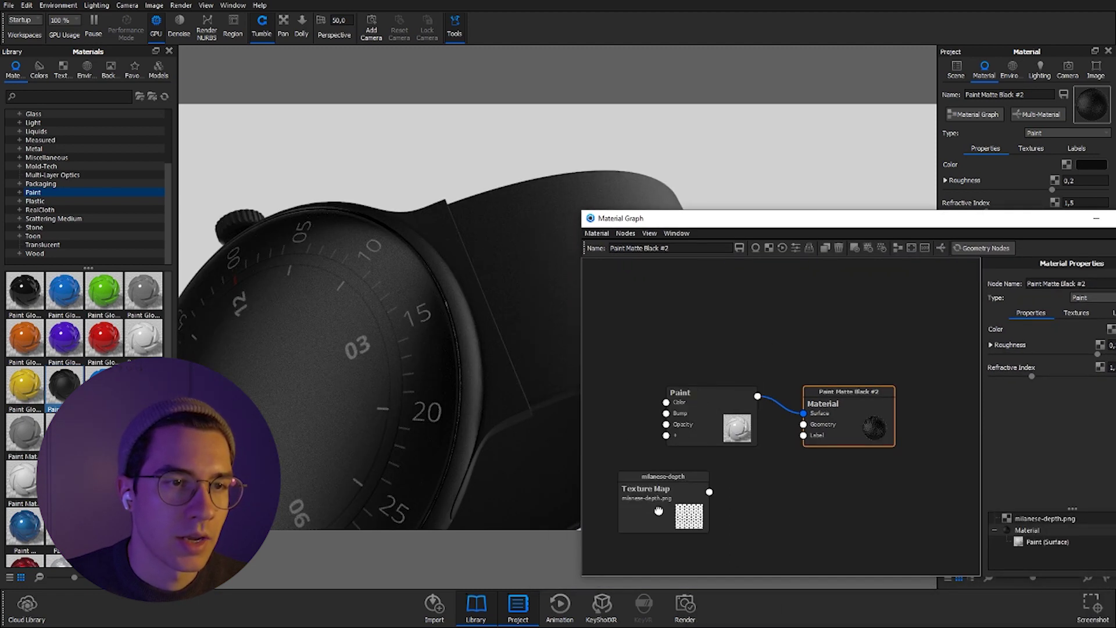
# Set the milanese-depth Texture Map node's Mapping Type to UV
pyautogui.click(854, 247)
pyautogui.moveTo(726, 224)
pyautogui.mouseDown()
pyautogui.moveTo(854, 171)
pyautogui.moveTo(649, 241)
pyautogui.mouseUp()
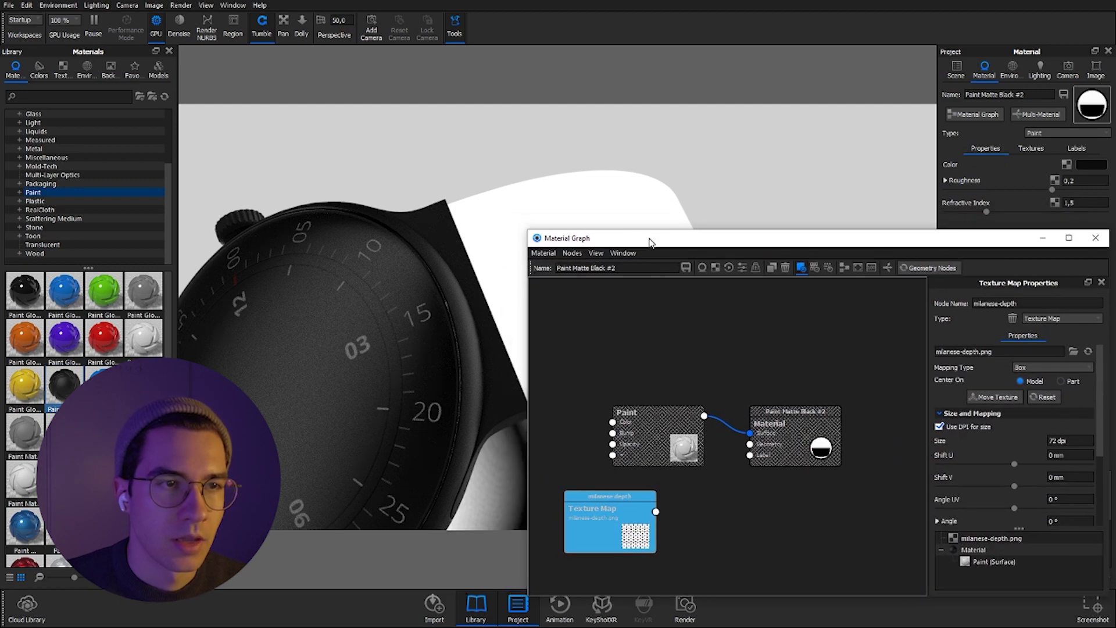
pyautogui.moveTo(652, 186)
pyautogui.mouseDown()
pyautogui.moveTo(442, 315)
pyautogui.moveTo(463, 280)
pyautogui.moveTo(346, 242)
pyautogui.mouseUp()
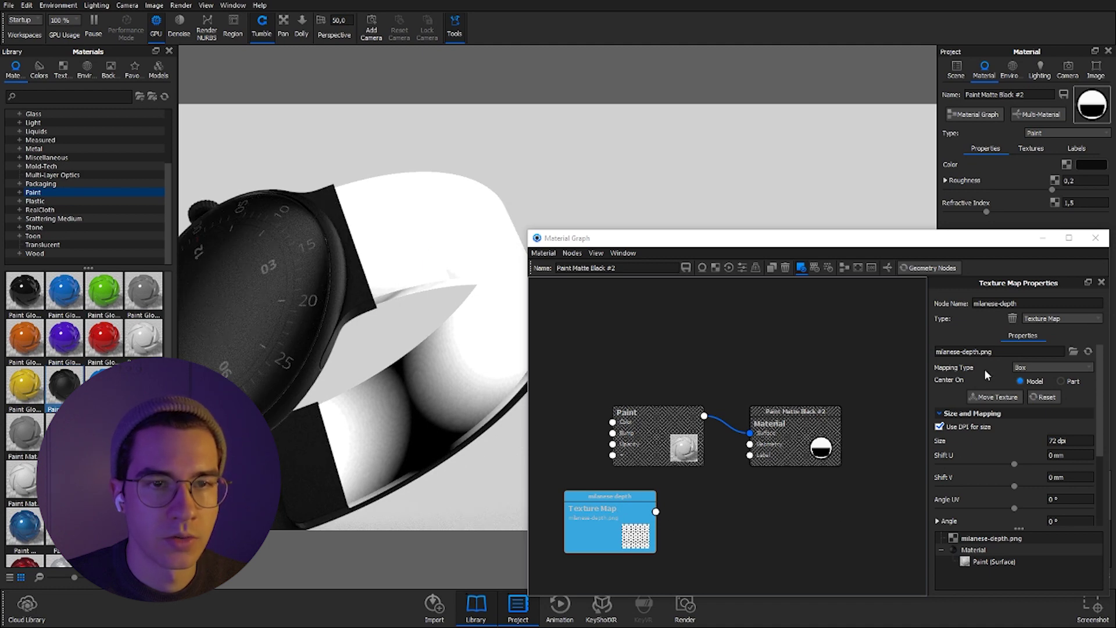
pyautogui.click(1027, 366)
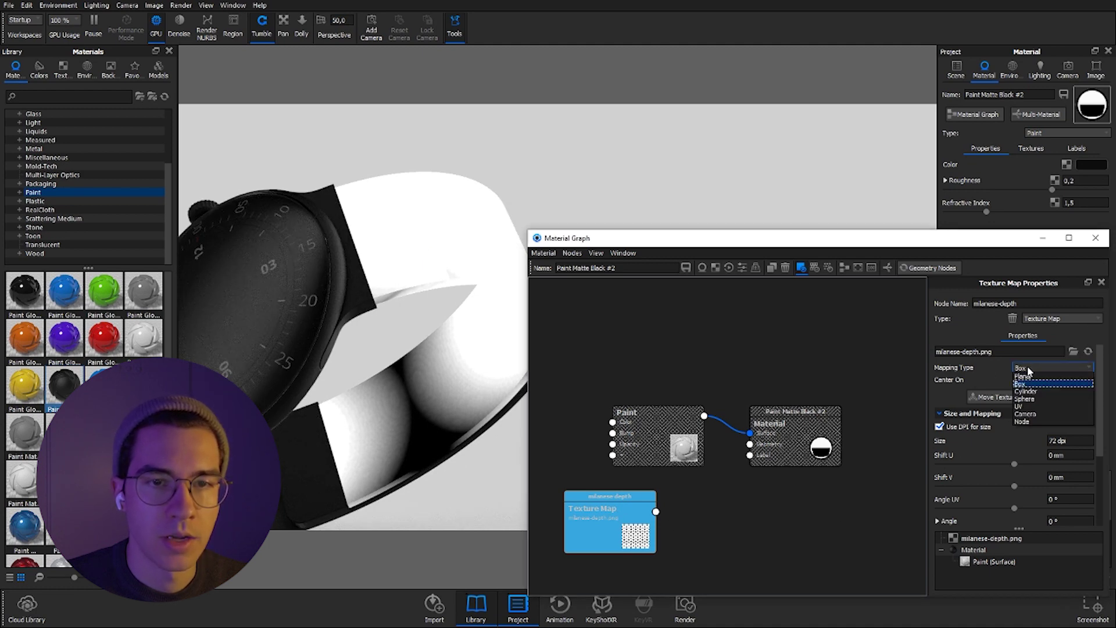
pyautogui.click(1031, 403)
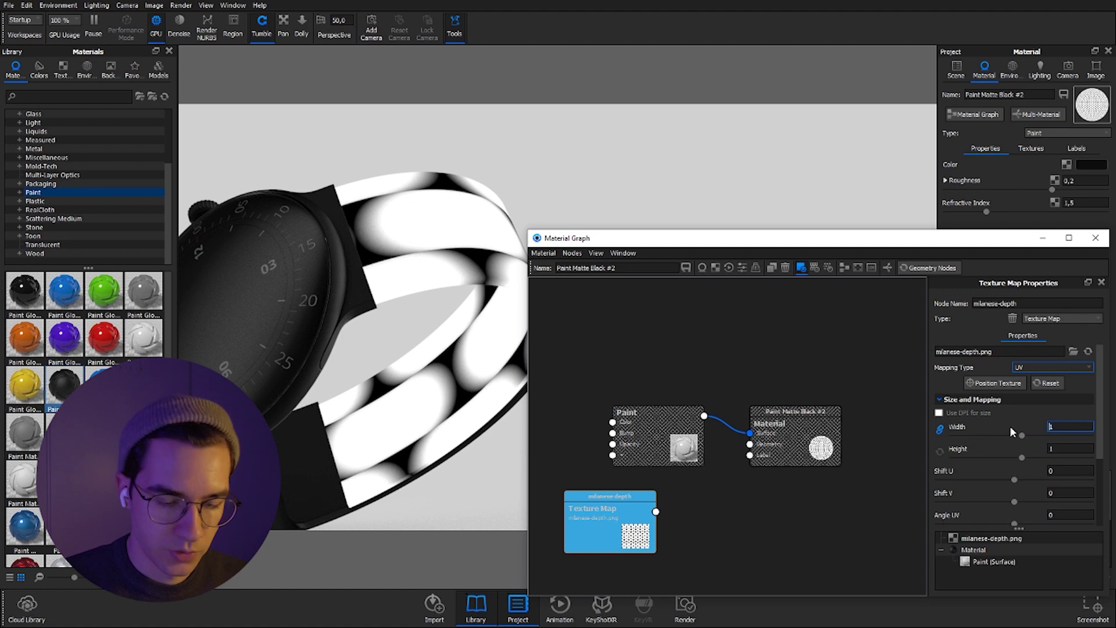
pyautogui.write('0,8')
# Set the texture Width to 0,08 so Height follows at 0,0711
pyautogui.press('Tab')
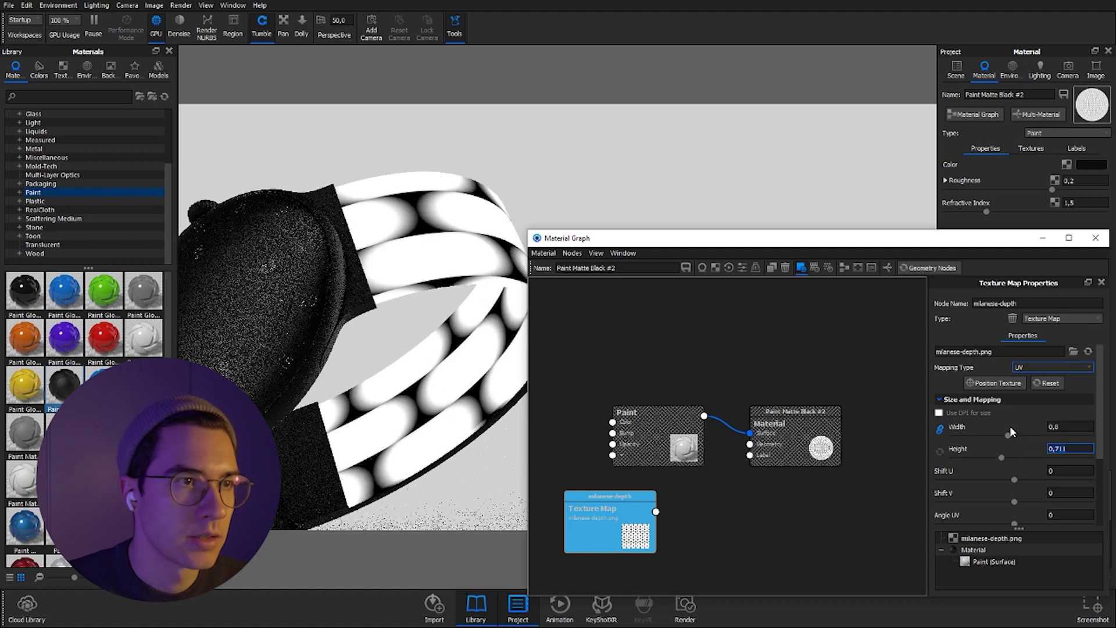
pyautogui.click(1072, 427)
pyautogui.write('0')
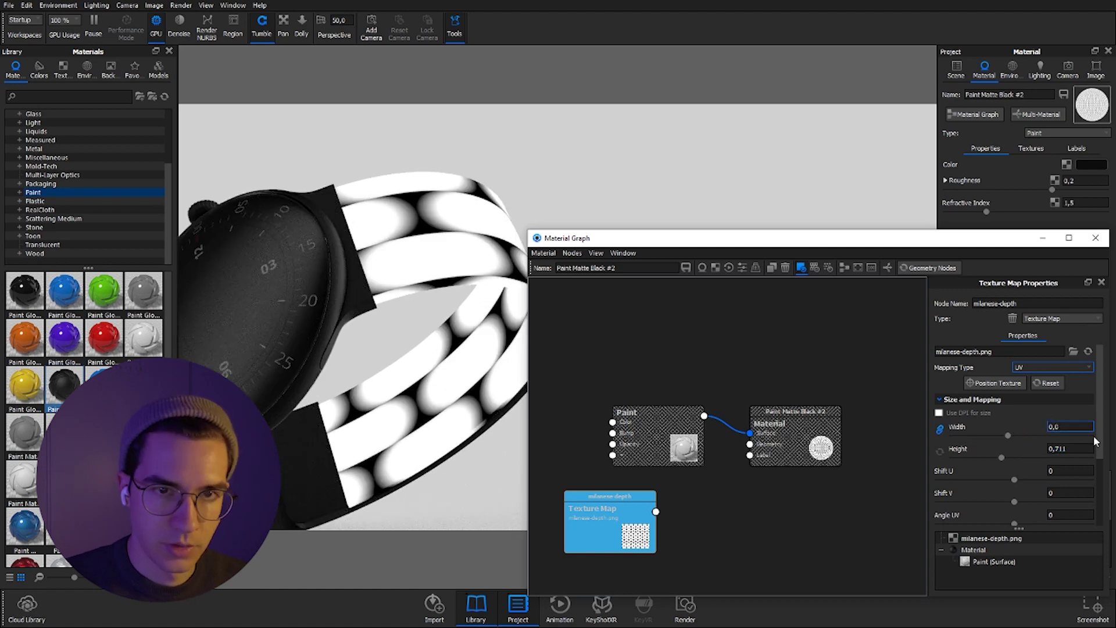
pyautogui.write('8')
pyautogui.press('Tab')
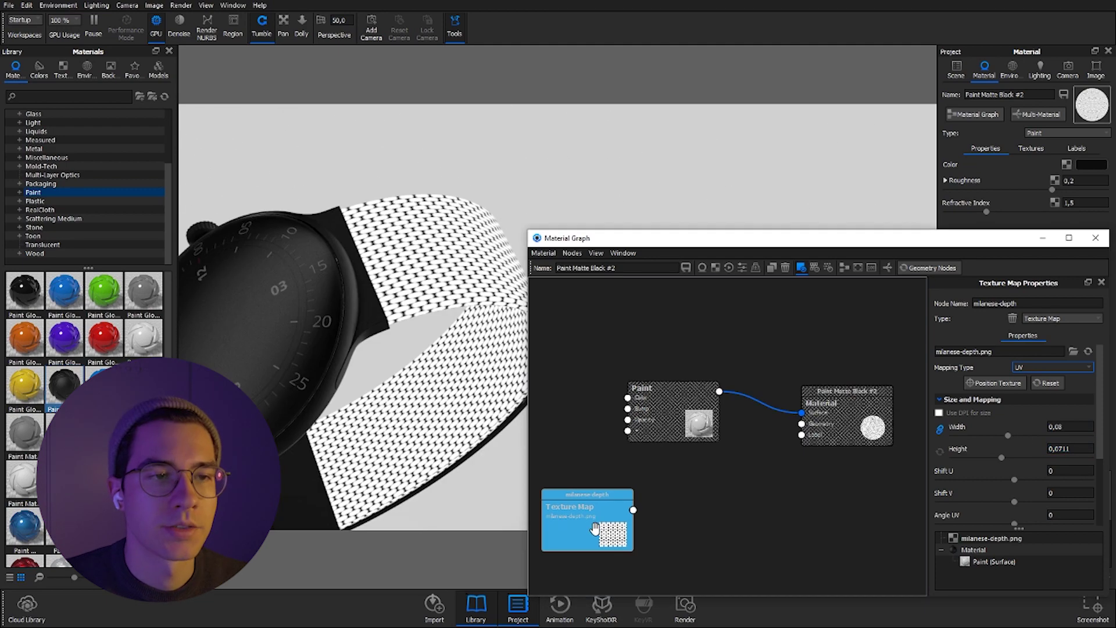
pyautogui.moveTo(595, 529); pyautogui.dragTo(583, 527)
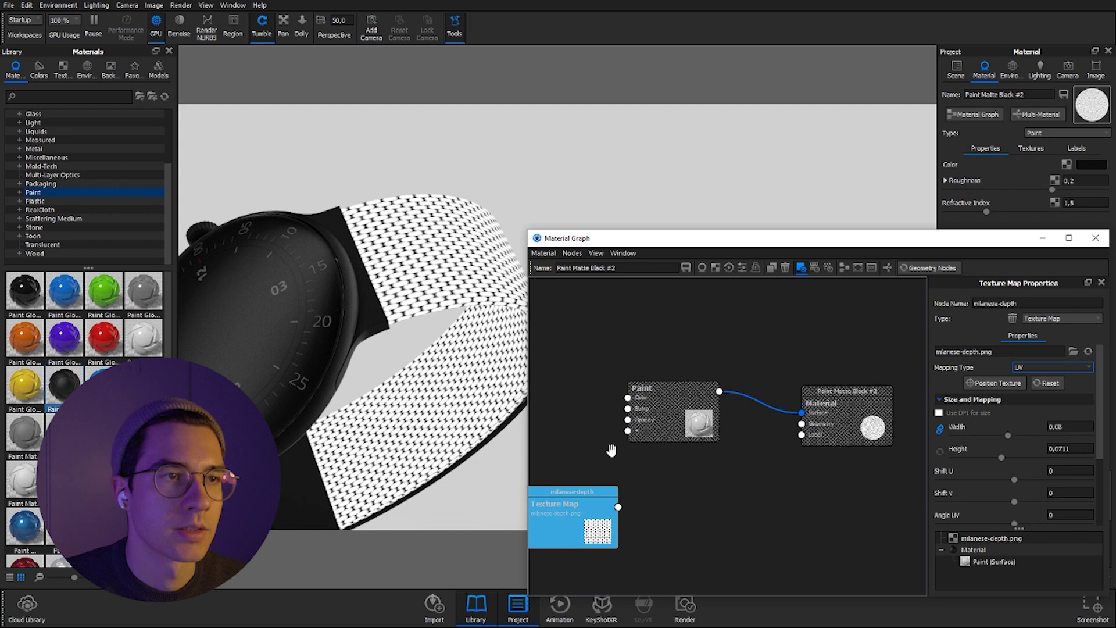
# Add a Geometry > Displace node to the material graph
pyautogui.click(803, 267)
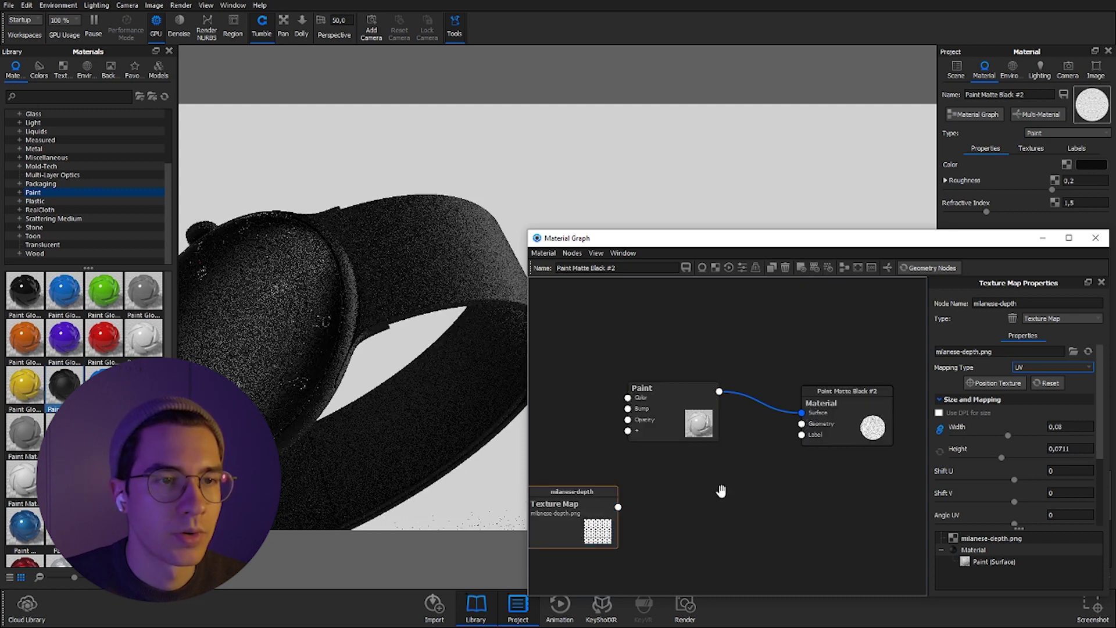
pyautogui.rightClick(683, 521)
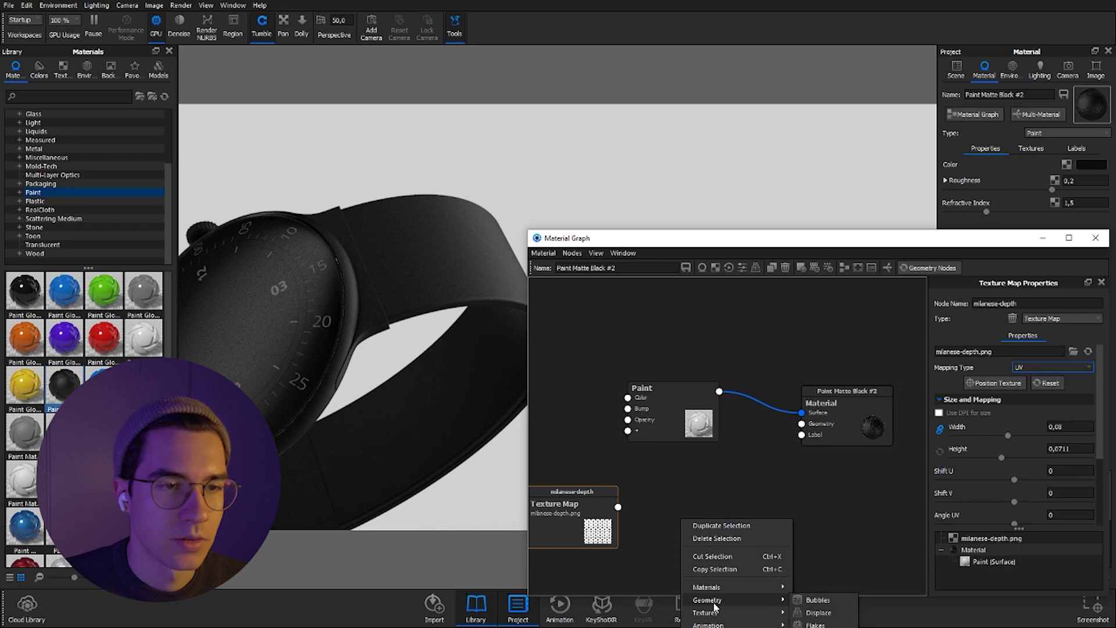
pyautogui.rightClick(715, 462)
pyautogui.moveTo(739, 481)
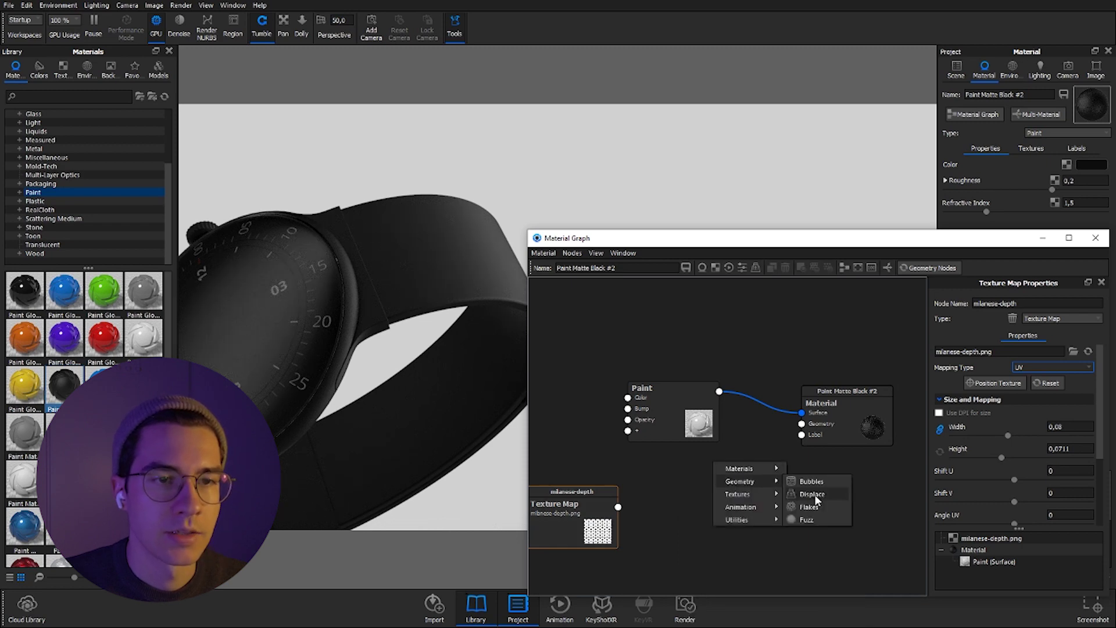
pyautogui.click(814, 495)
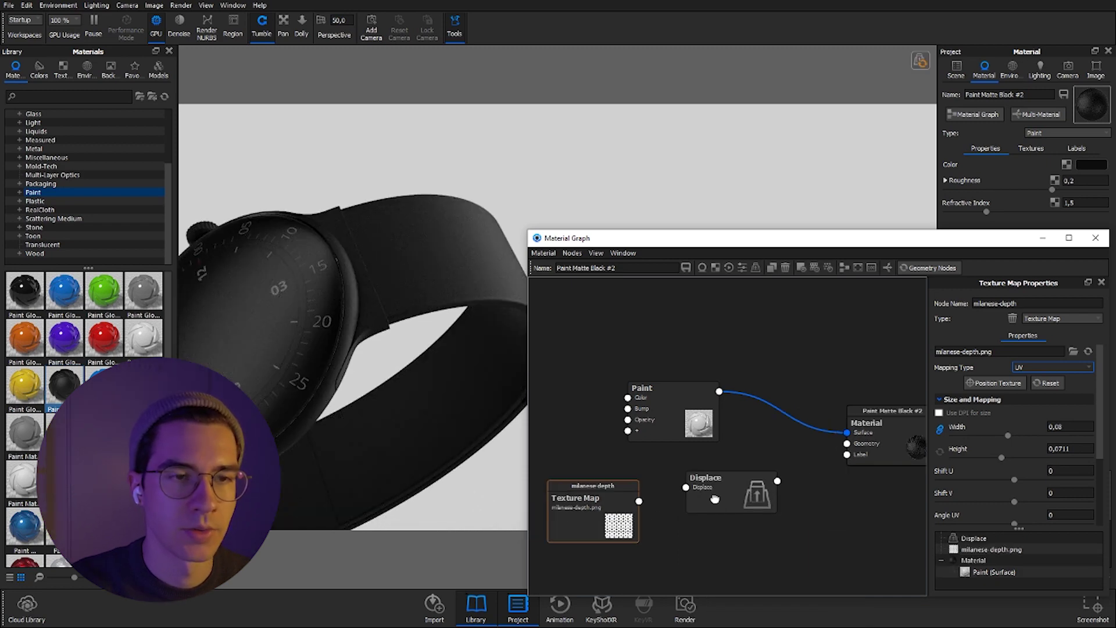
pyautogui.moveTo(720, 494); pyautogui.dragTo(713, 498)
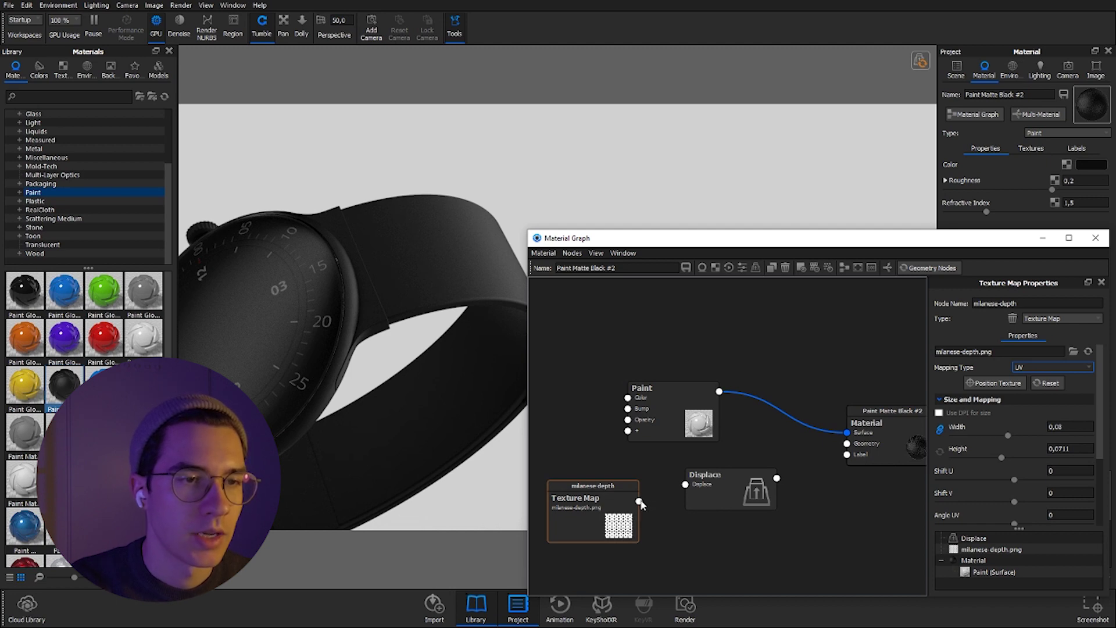
# Wire the Texture Map into Displace and Displace into the Material's Geometry input
pyautogui.moveTo(639, 504); pyautogui.dragTo(685, 484)
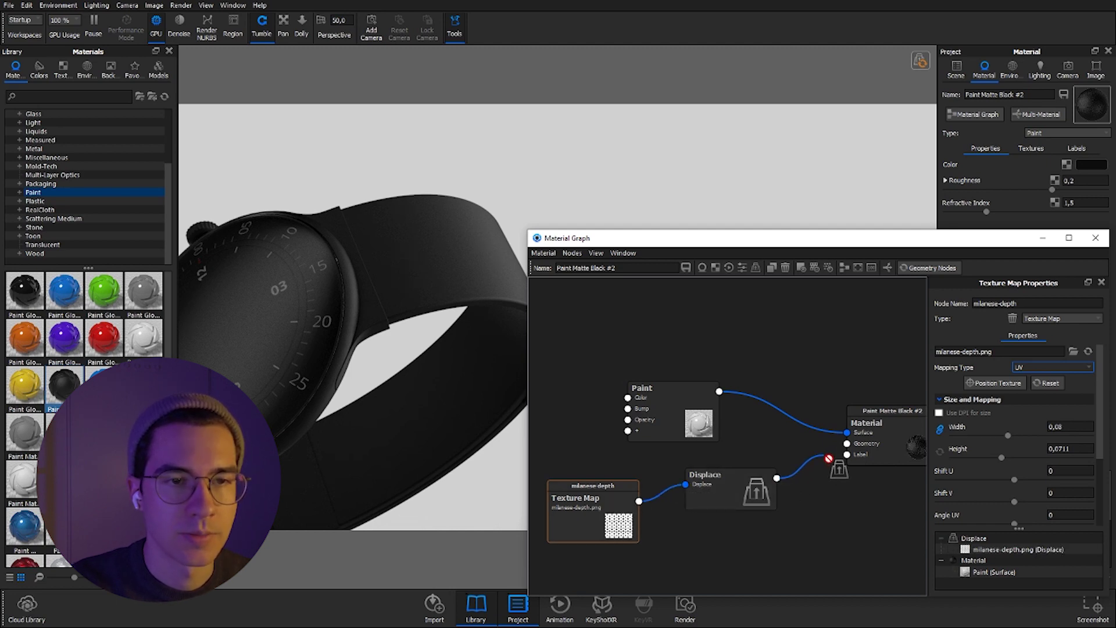
pyautogui.moveTo(776, 477); pyautogui.dragTo(850, 446)
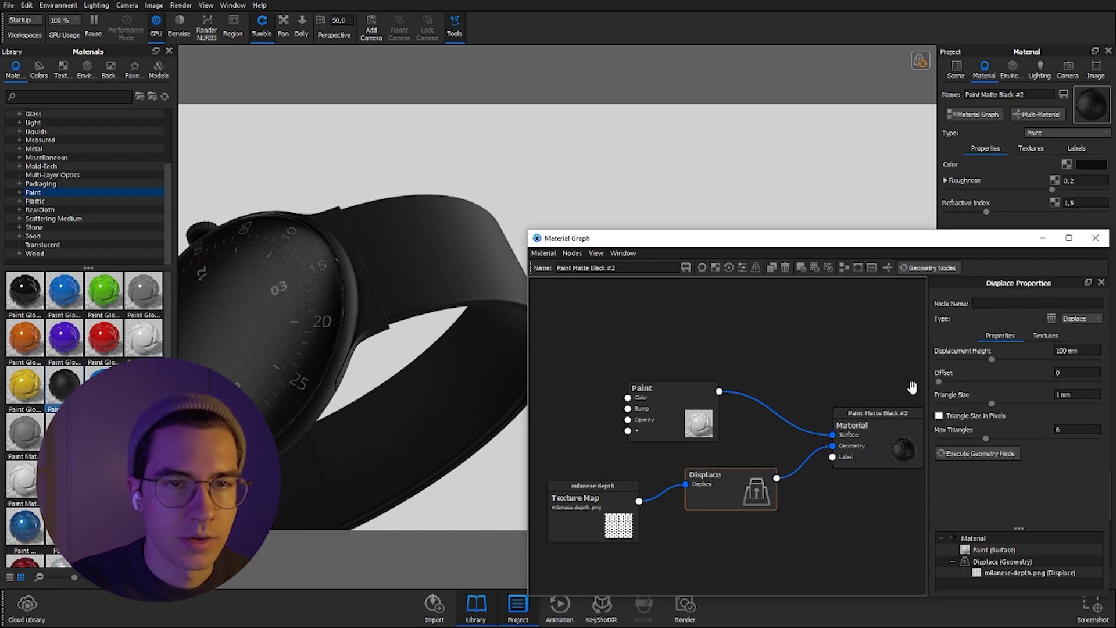
# Set Displacement Height 1 mm, Offset 1 and Triangle Size 0,1 mm
pyautogui.click(1085, 352)
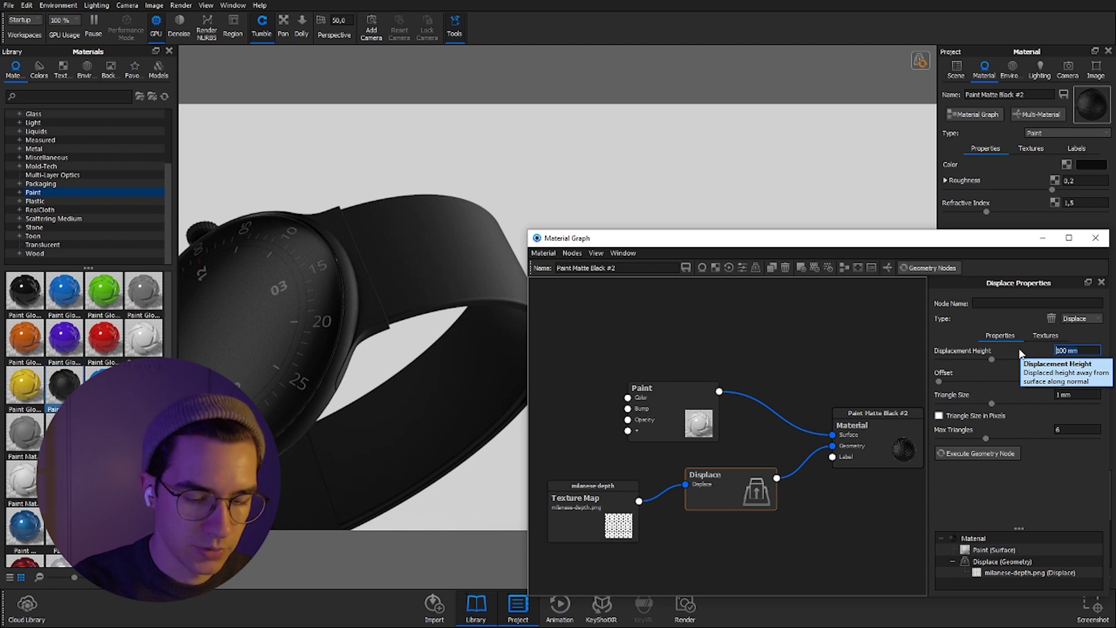
pyautogui.write('0')
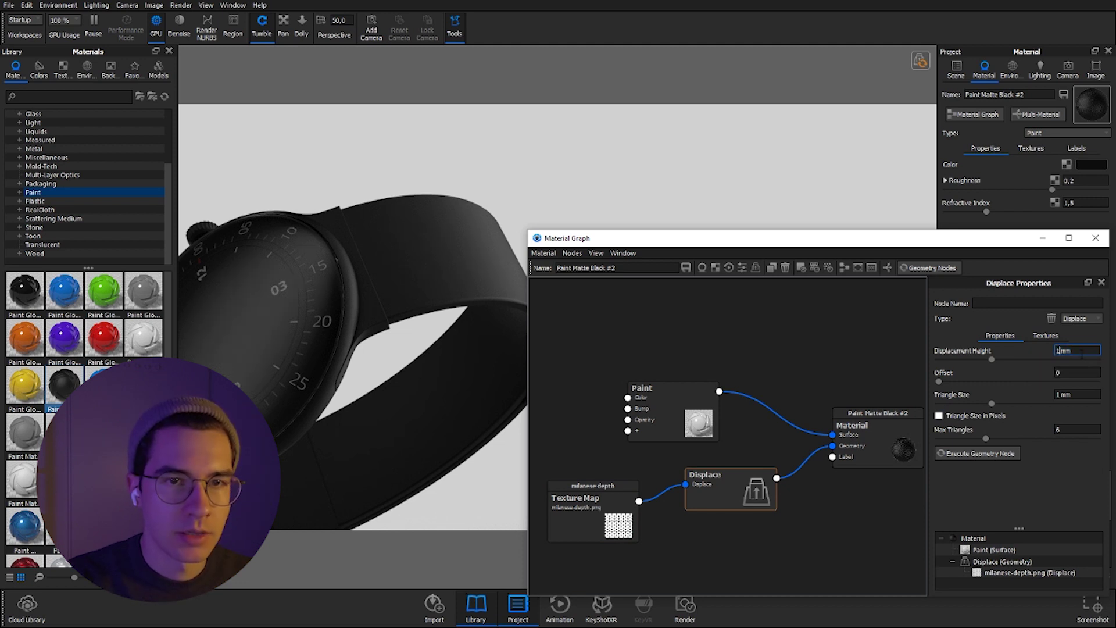
pyautogui.write('1')
pyautogui.press('Tab')
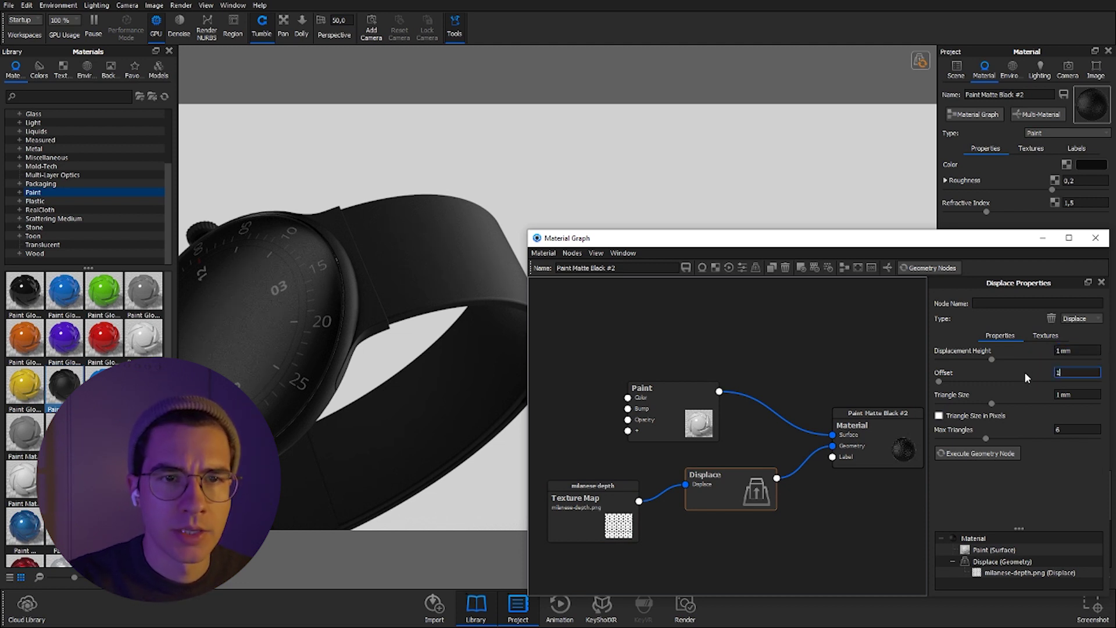
pyautogui.press('Tab')
pyautogui.write('0,1')
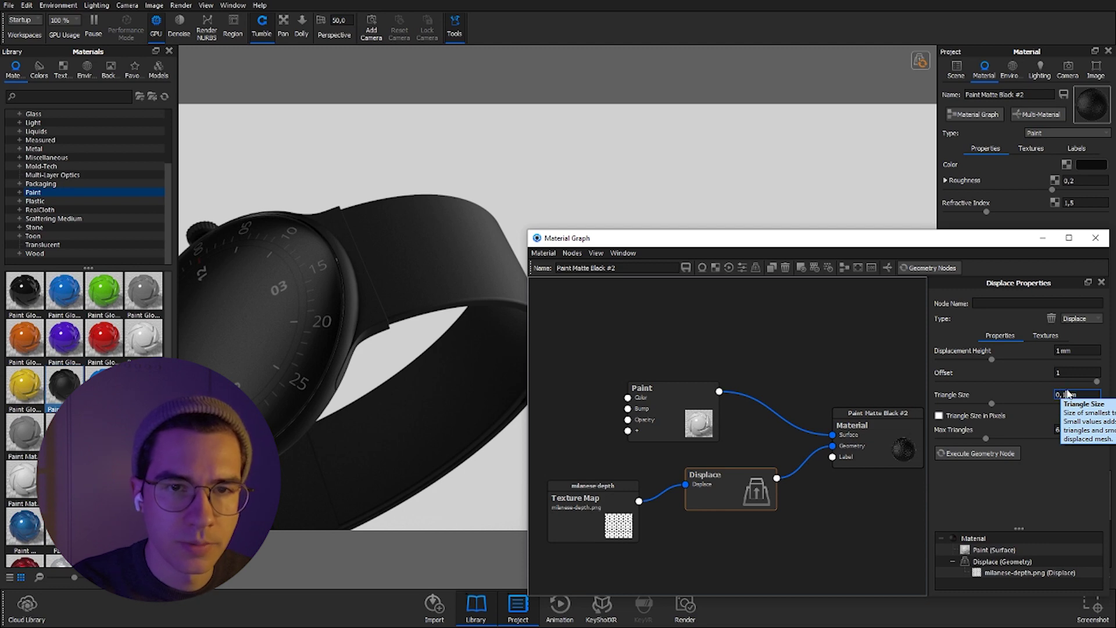
pyautogui.press('Return')
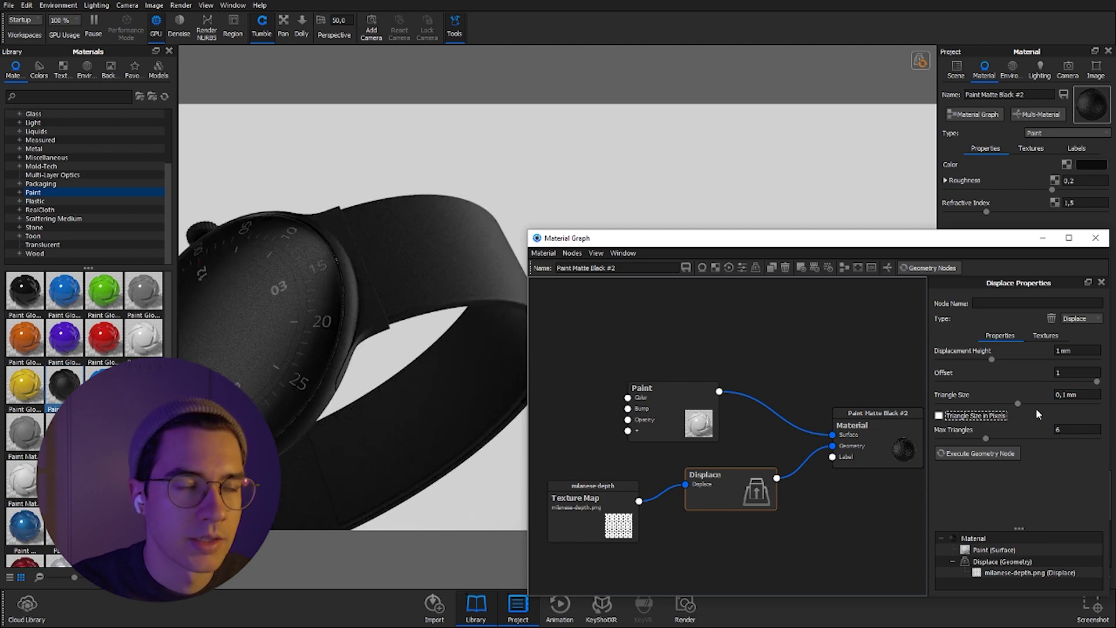
# Execute the geometry node and inspect the woven milanese mesh on the strap
pyautogui.click(966, 456)
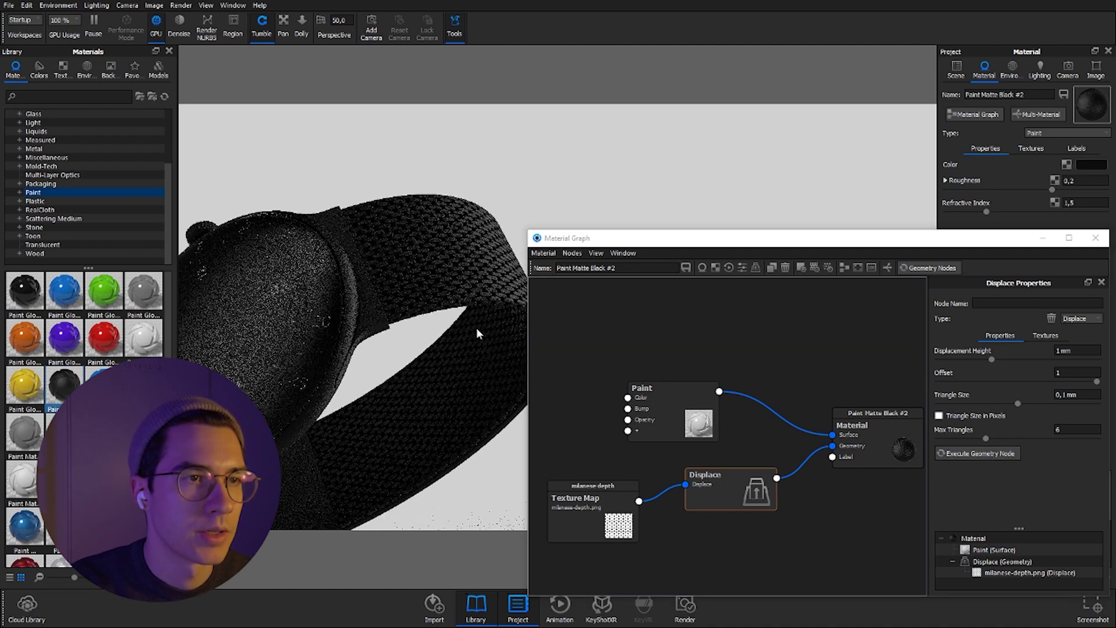
pyautogui.moveTo(484, 298)
pyautogui.mouseDown()
pyautogui.moveTo(294, 280)
pyautogui.moveTo(401, 321)
pyautogui.mouseUp()
pyautogui.moveTo(629, 389); pyautogui.dragTo(646, 368)
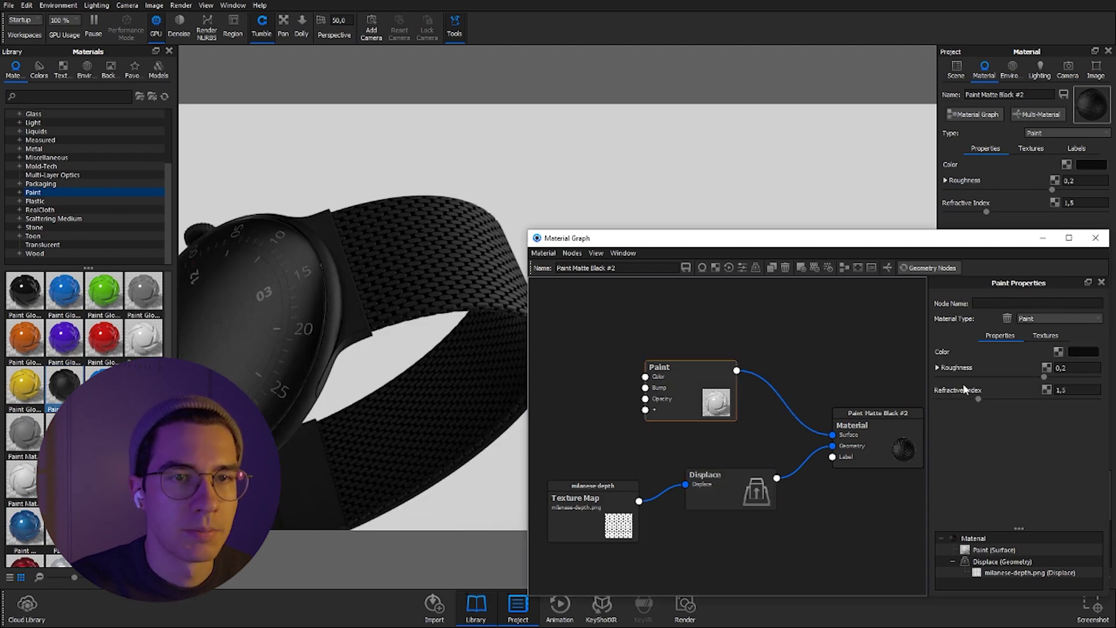
# Lower Paint Matte Black #2's roughness to 0,05 and inspect the glossier displaced strap
pyautogui.click(1076, 368)
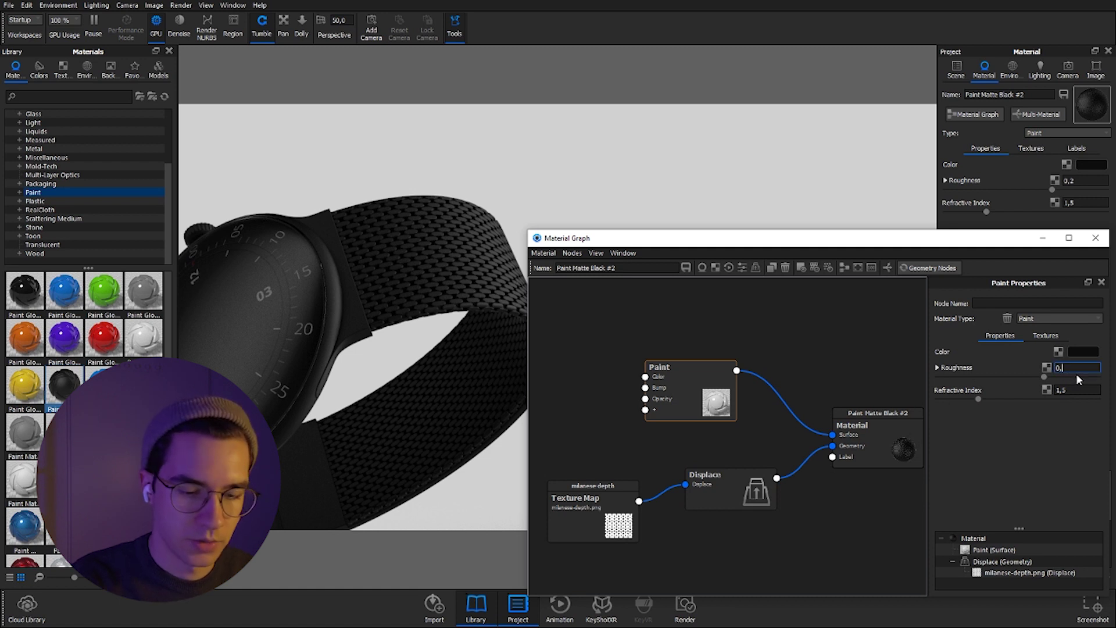
pyautogui.write('05')
pyautogui.press('Return')
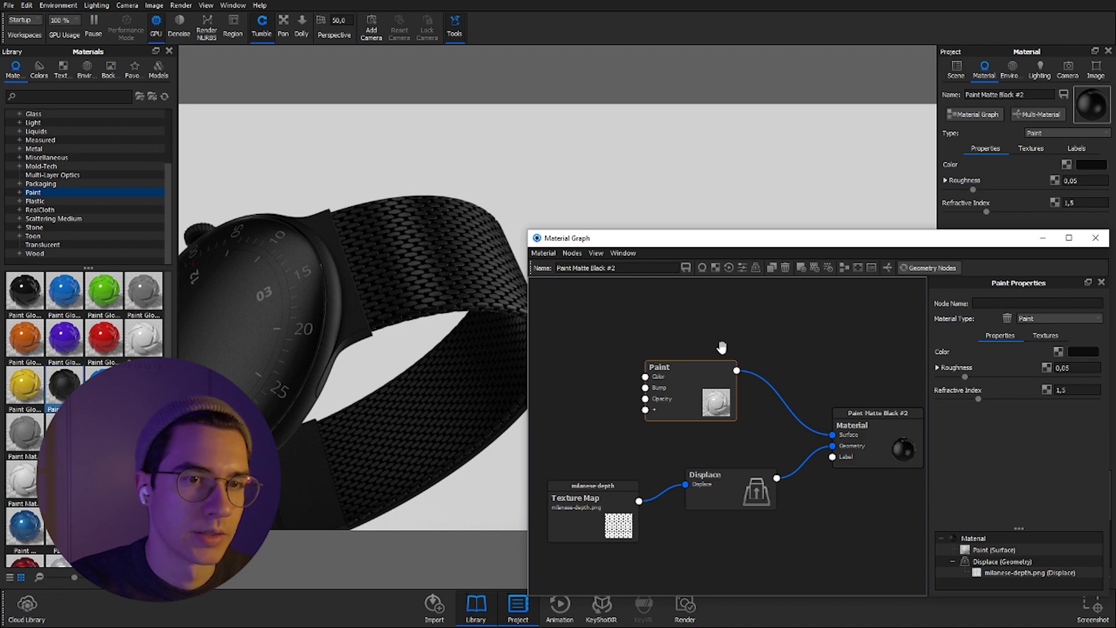
pyautogui.moveTo(488, 371)
pyautogui.mouseDown()
pyautogui.moveTo(700, 347)
pyautogui.moveTo(539, 389)
pyautogui.mouseUp()
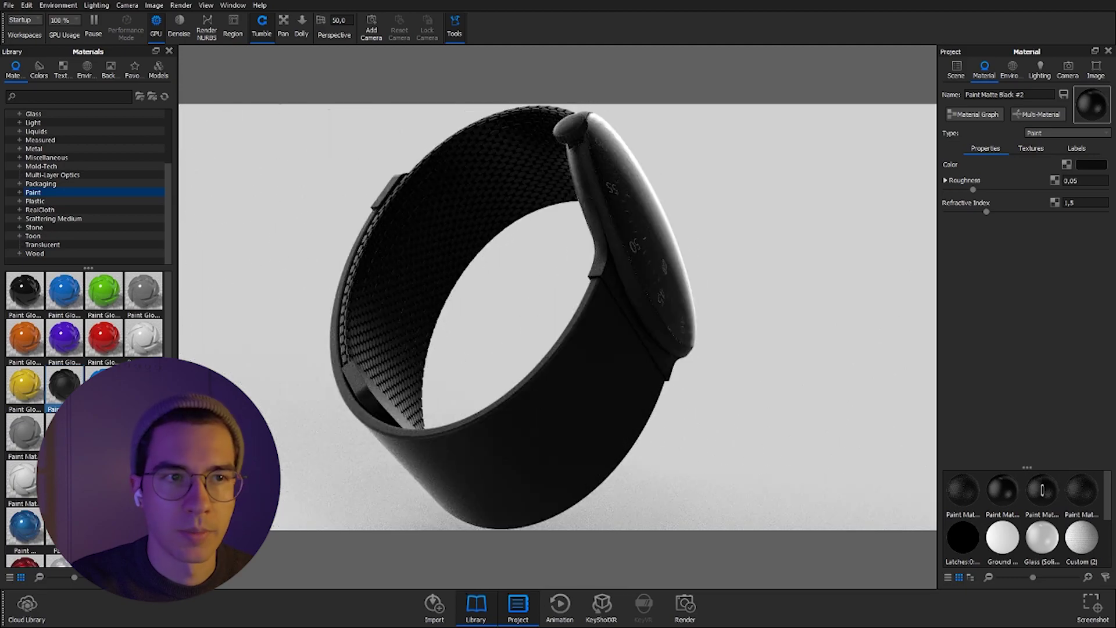
# Orbit the watch around to bring the plain strap on the back into view
pyautogui.moveTo(663, 375)
pyautogui.mouseDown()
pyautogui.moveTo(522, 376)
pyautogui.moveTo(522, 386)
pyautogui.mouseUp()
pyautogui.moveTo(622, 289); pyautogui.dragTo(616, 343)
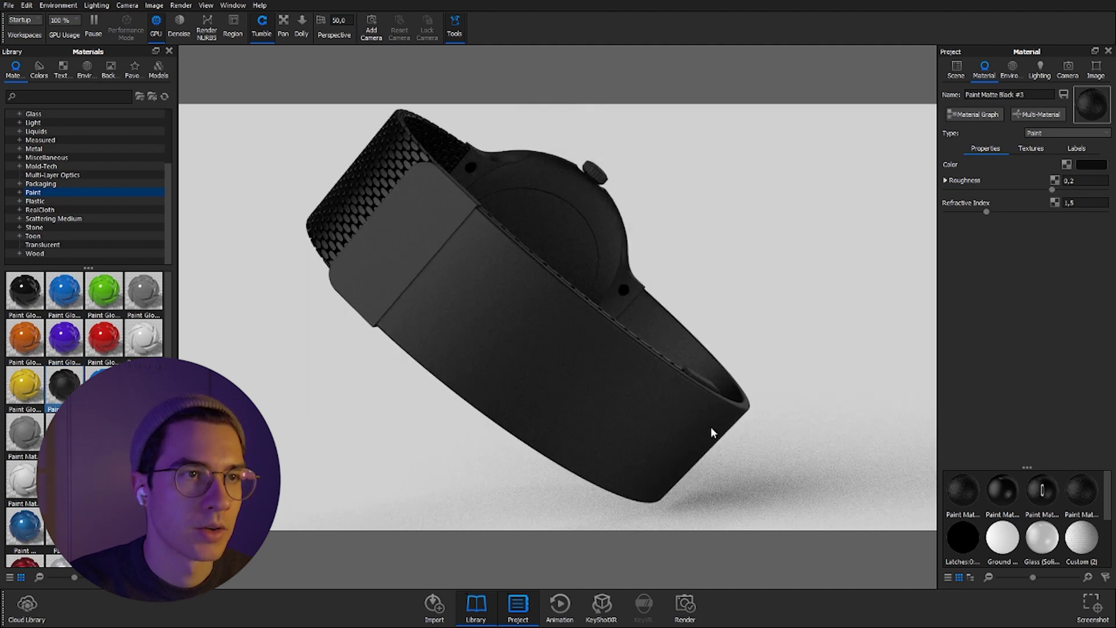
# Bring milanese-normals.png from the texture folder into Paint Matte Black #3's material graph as a node
pyautogui.click(965, 117)
pyautogui.moveTo(905, 248); pyautogui.dragTo(964, 149)
pyautogui.moveTo(510, 230); pyautogui.dragTo(361, 236)
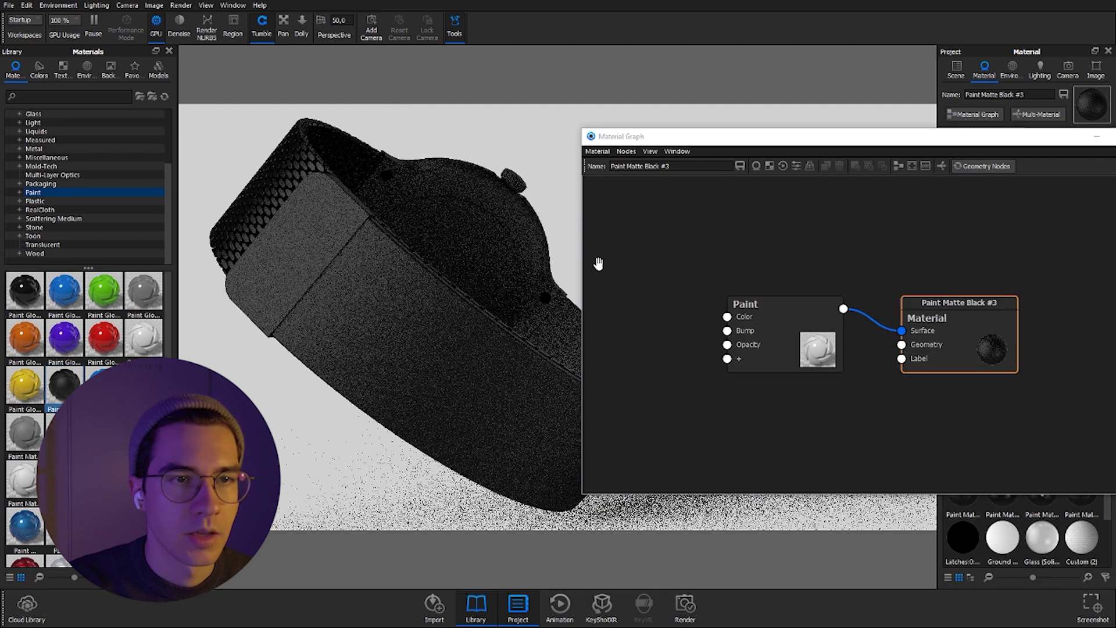
pyautogui.hotkey('alt', 'Tab')
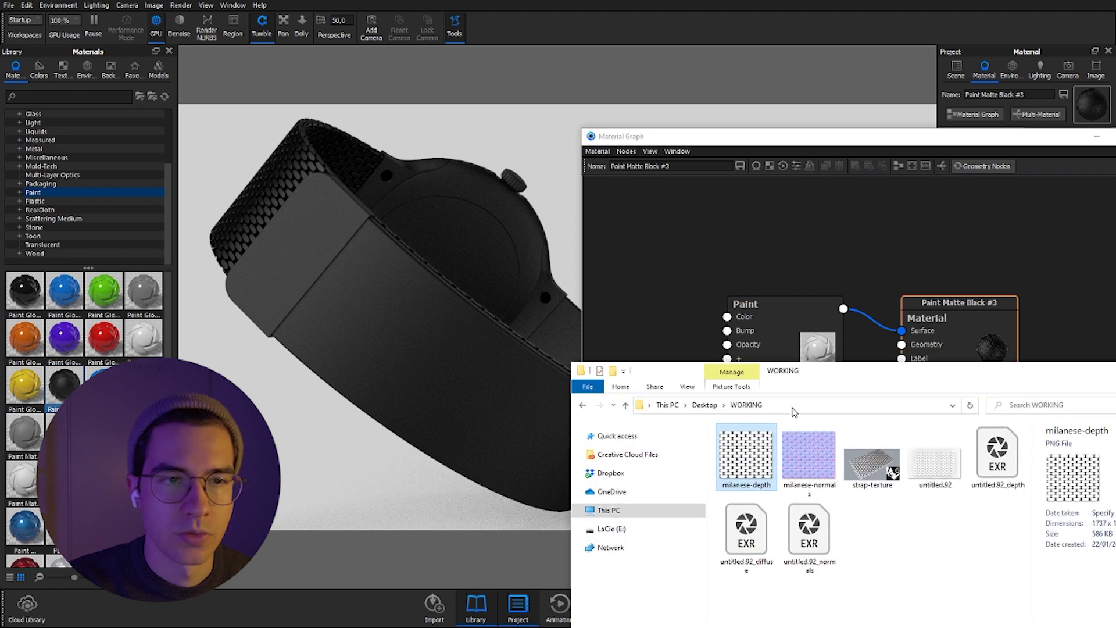
pyautogui.moveTo(810, 458); pyautogui.dragTo(833, 257)
pyautogui.hotkey('alt', 'Tab')
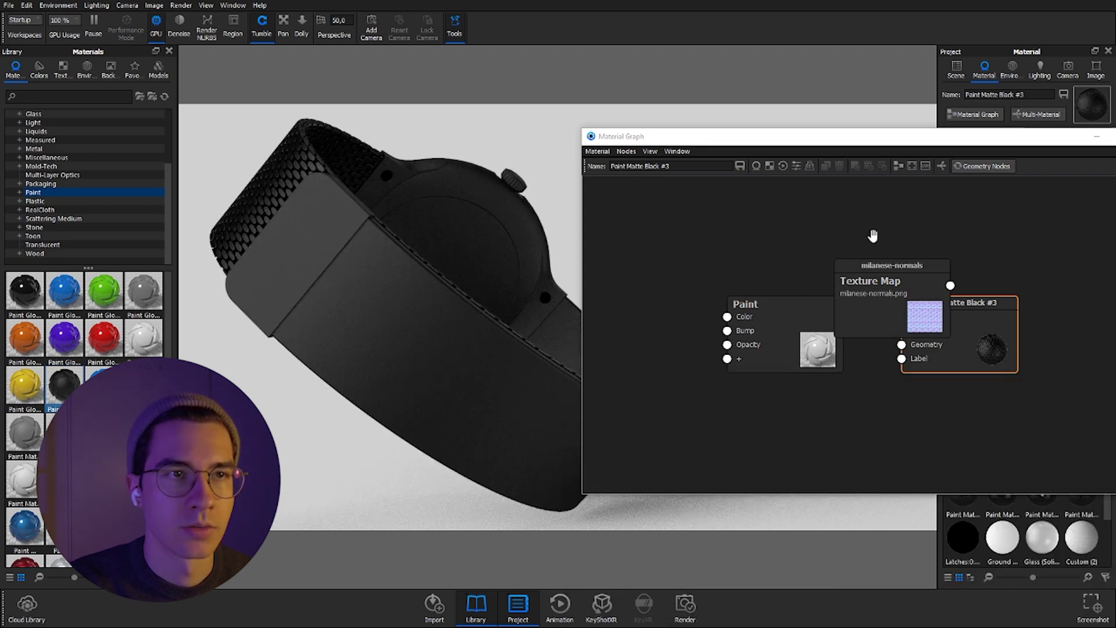
# Arrange the graph nodes and wire the milanese-normals texture map into the Paint node's Bump input
pyautogui.moveTo(885, 304); pyautogui.dragTo(643, 423)
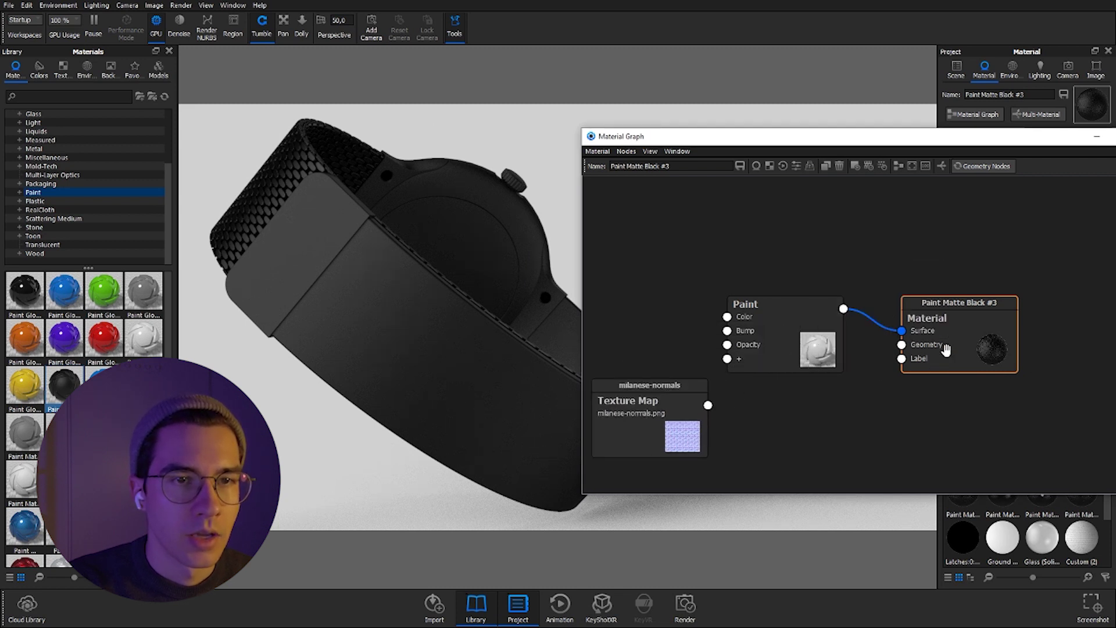
pyautogui.moveTo(953, 351); pyautogui.dragTo(1029, 355)
pyautogui.moveTo(784, 340); pyautogui.dragTo(862, 348)
pyautogui.moveTo(673, 414); pyautogui.dragTo(662, 389)
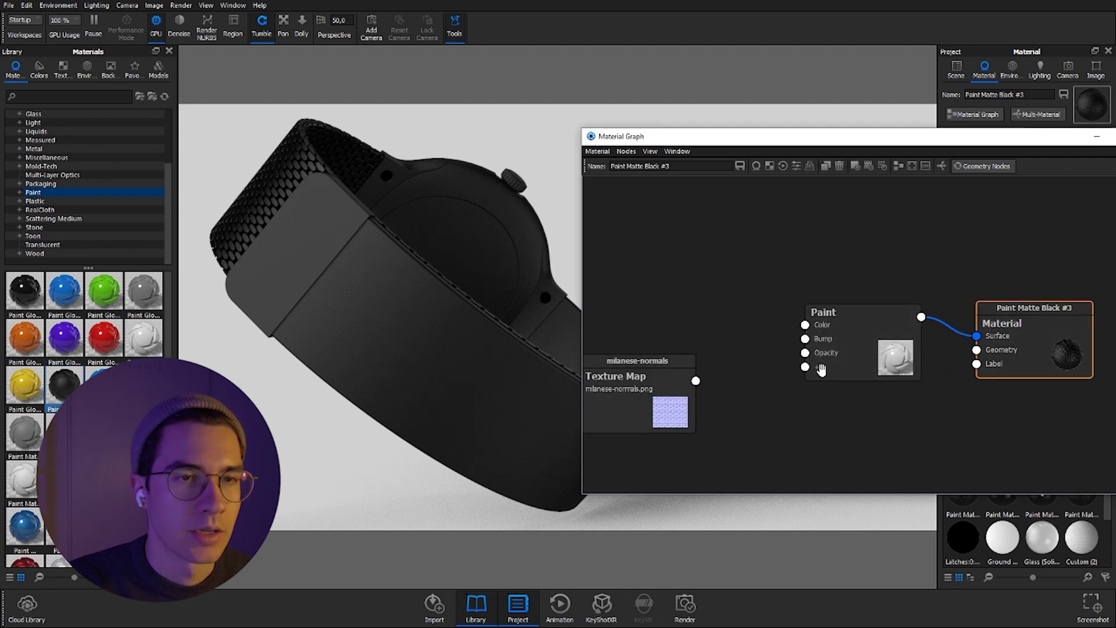
pyautogui.moveTo(819, 369); pyautogui.dragTo(800, 380)
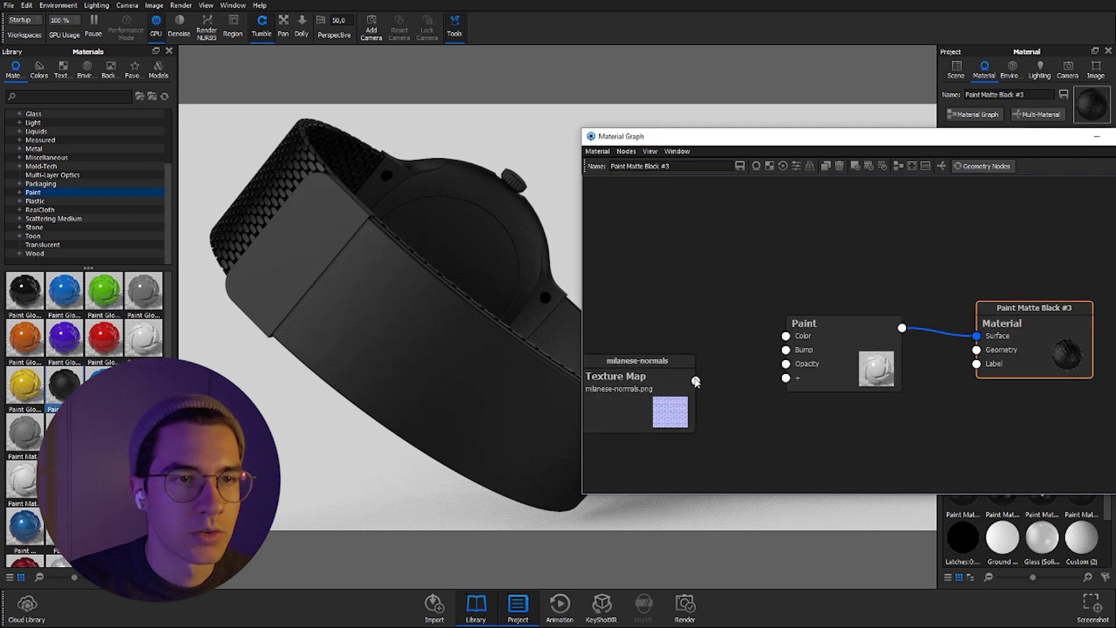
pyautogui.moveTo(695, 381)
pyautogui.mouseDown()
pyautogui.moveTo(731, 391)
pyautogui.moveTo(787, 350)
pyautogui.mouseUp()
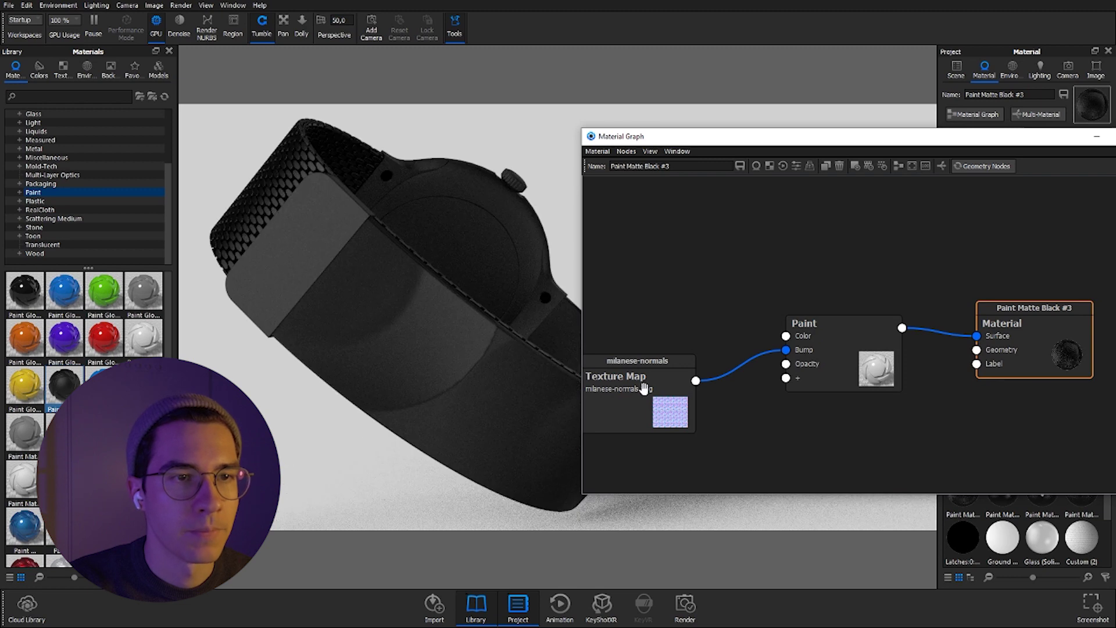
pyautogui.moveTo(632, 390); pyautogui.dragTo(646, 375)
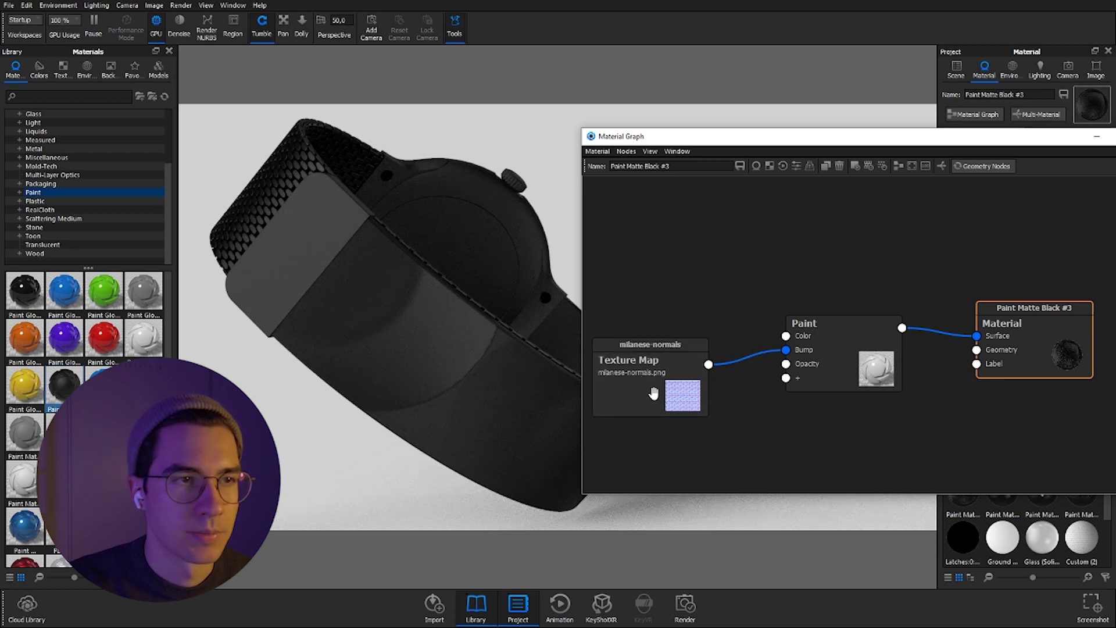
# Give the milanese-normals bump UV mapping with a 90° angle and a reduced width for a finer mesh
pyautogui.click(653, 393)
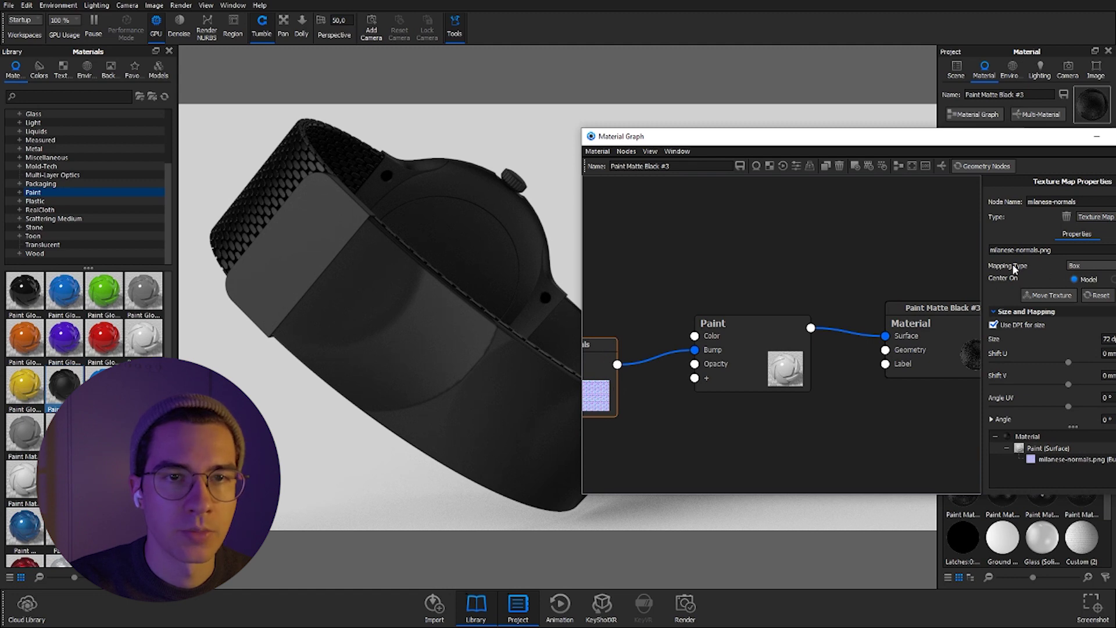
pyautogui.click(1081, 266)
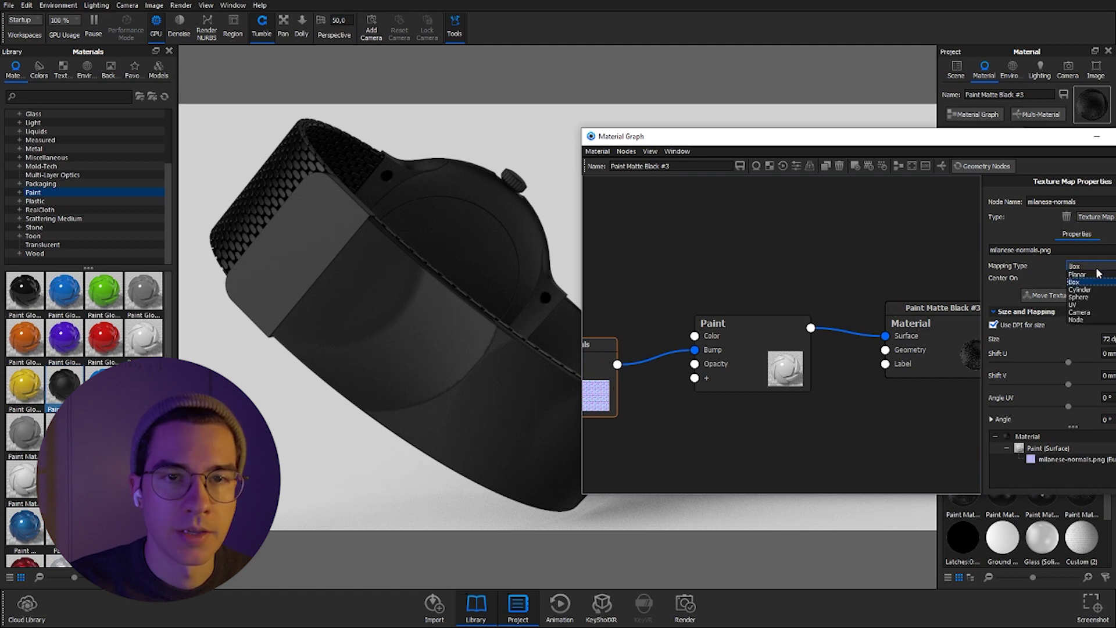
pyautogui.click(1081, 304)
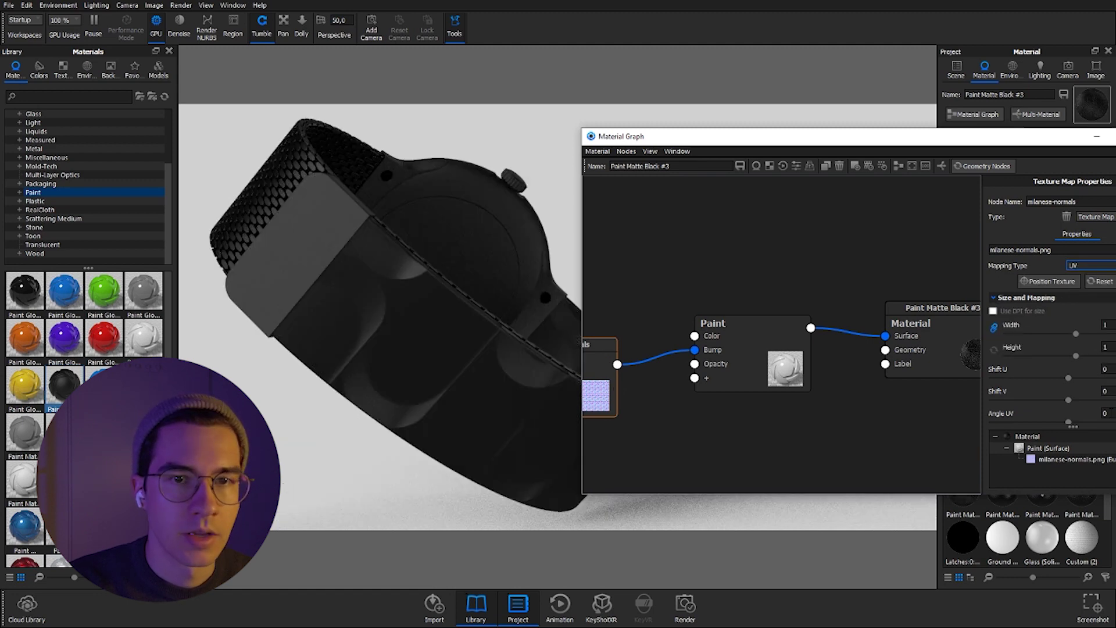
pyautogui.scroll(-2, 1078, 389)
pyautogui.click(1105, 344)
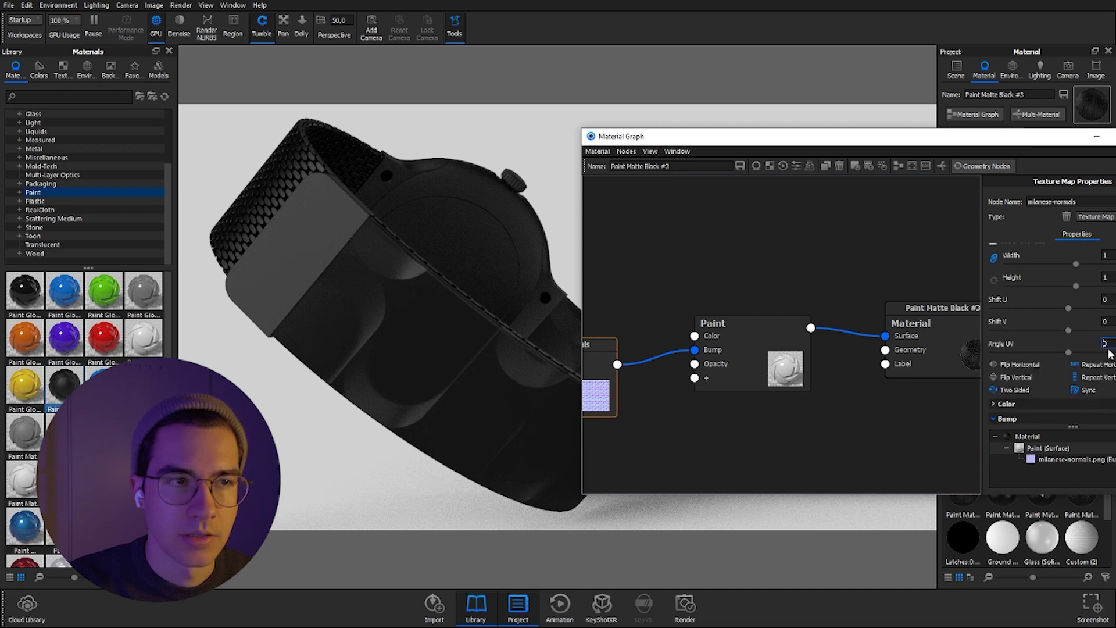
pyautogui.write('90')
pyautogui.press('Tab')
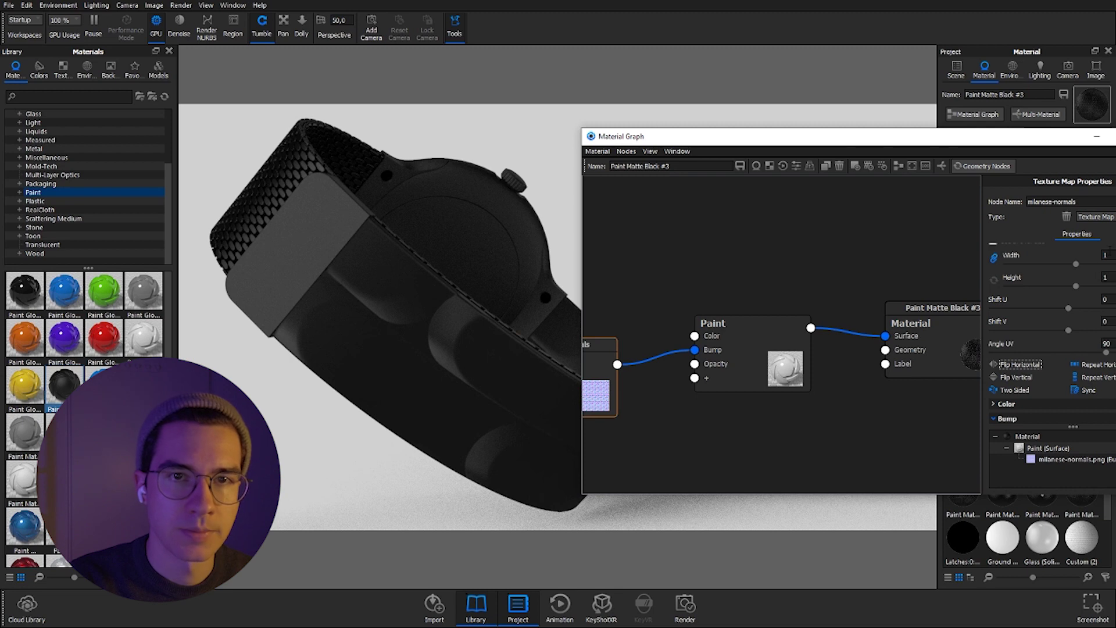
pyautogui.click(1097, 255)
pyautogui.write('0,08')
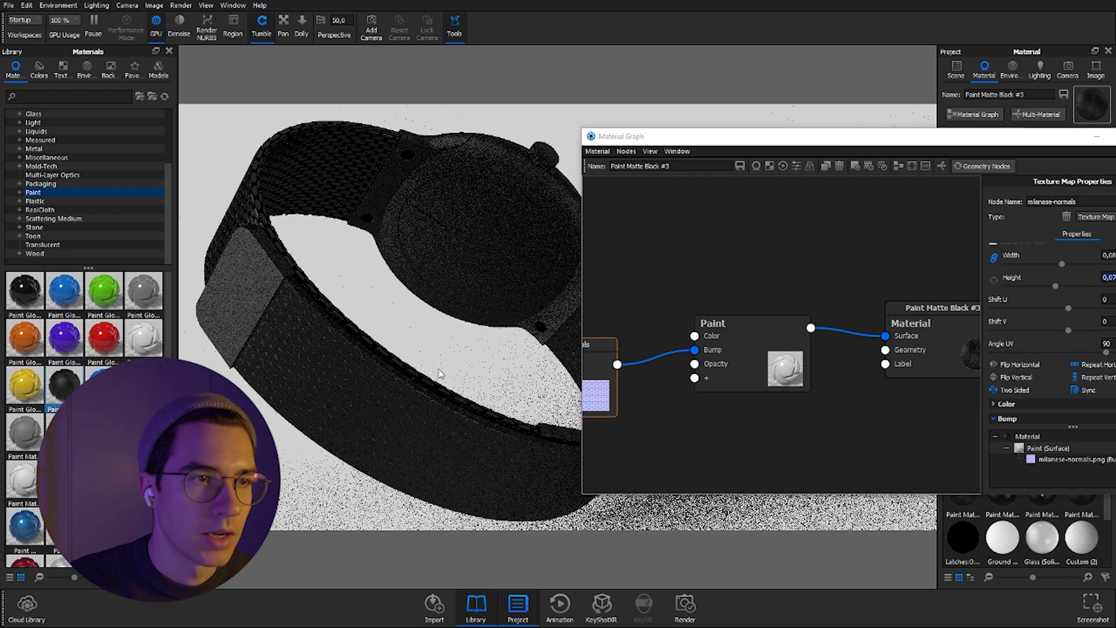
pyautogui.scroll(-1, 1049, 382)
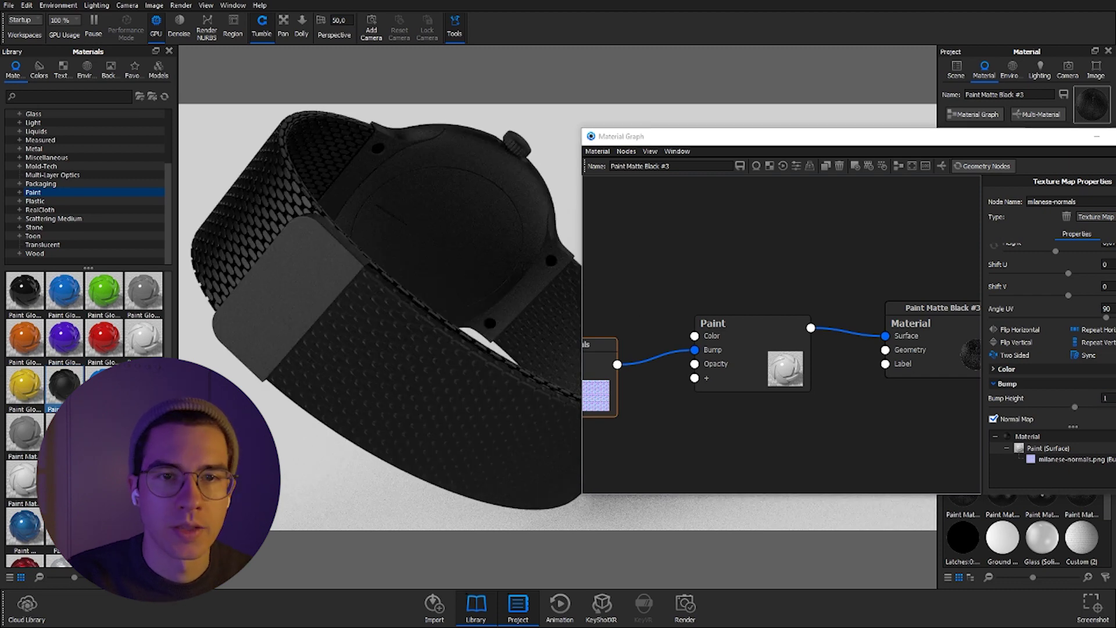
# Adjust the bump height, then inspect the bumped strap and dial face from several angles
pyautogui.click(1089, 402)
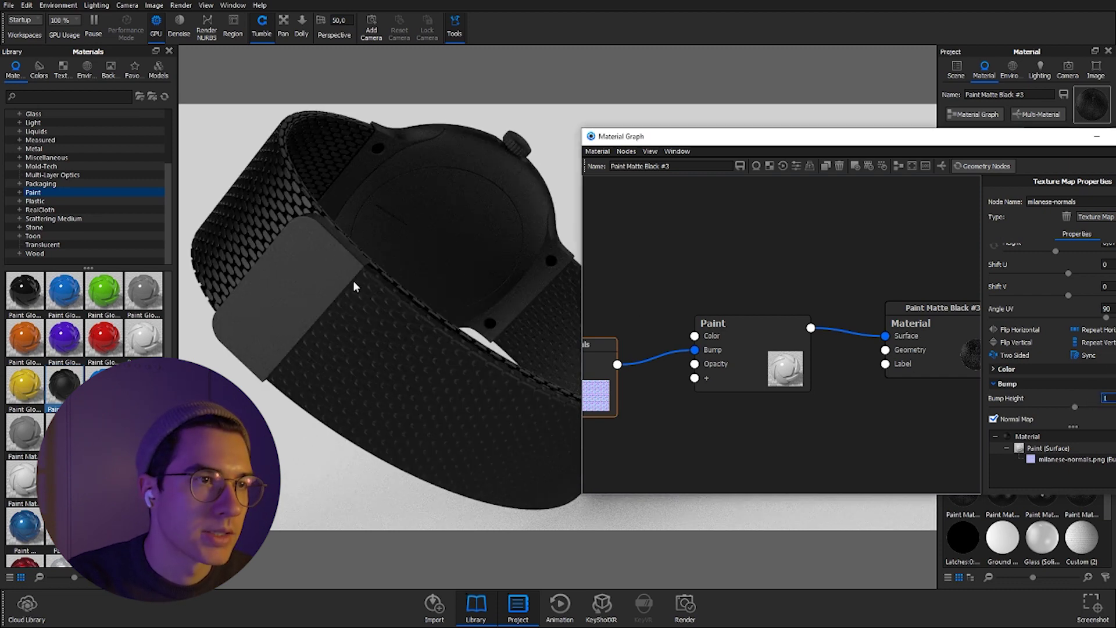
pyautogui.moveTo(497, 302)
pyautogui.mouseDown()
pyautogui.moveTo(490, 325)
pyautogui.moveTo(263, 252)
pyautogui.mouseUp()
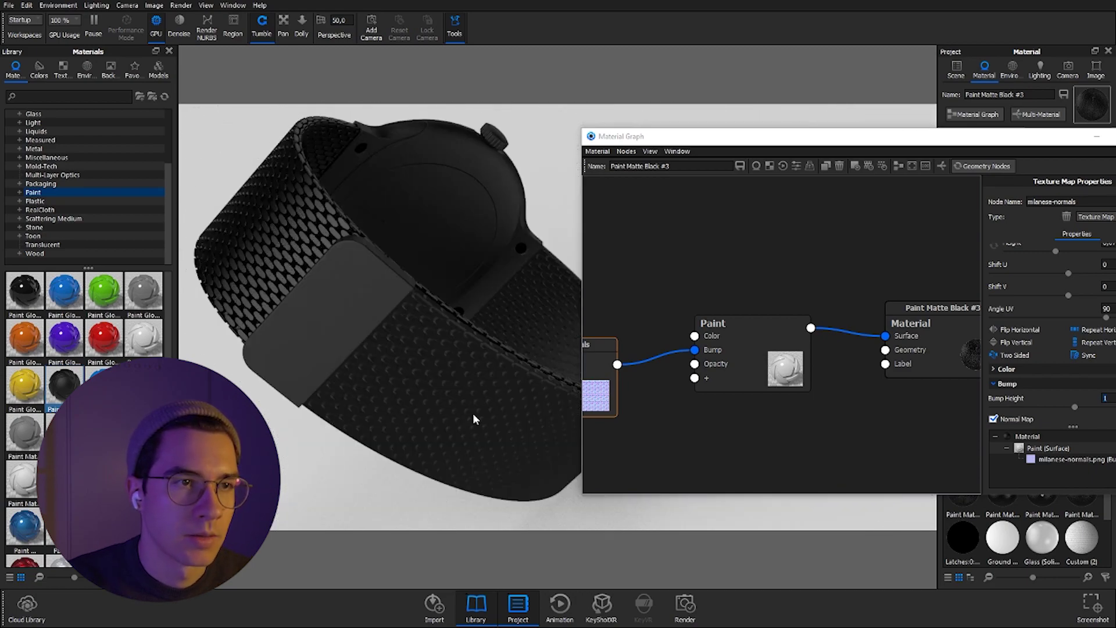
pyautogui.moveTo(451, 413)
pyautogui.mouseDown()
pyautogui.moveTo(502, 418)
pyautogui.moveTo(394, 415)
pyautogui.moveTo(430, 429)
pyautogui.mouseUp()
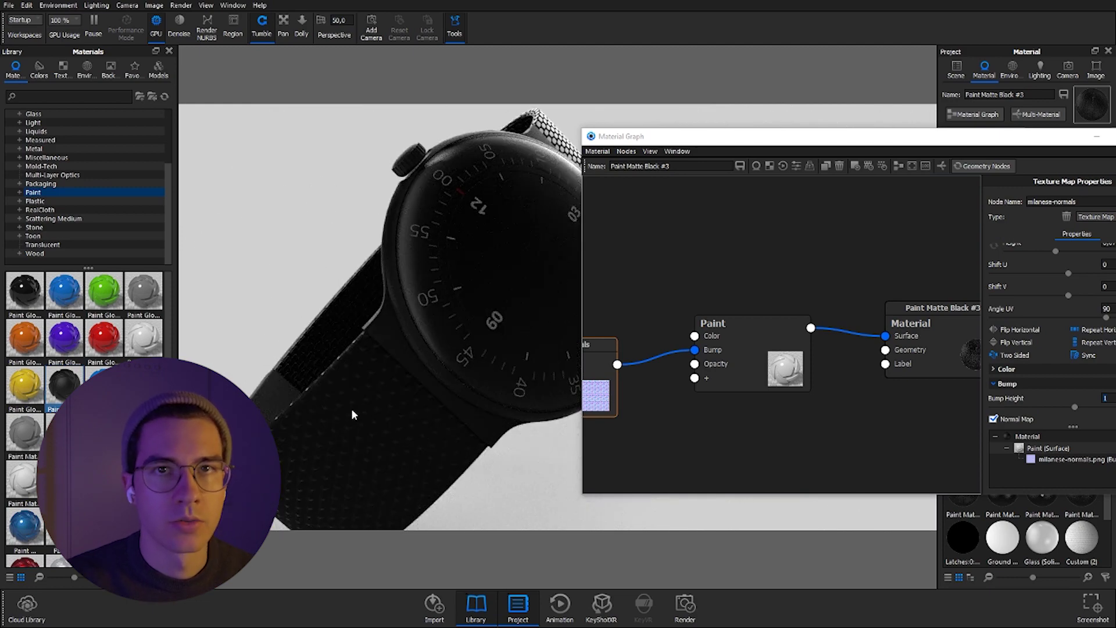
pyautogui.moveTo(469, 363)
pyautogui.mouseDown()
pyautogui.moveTo(405, 369)
pyautogui.moveTo(442, 372)
pyautogui.moveTo(470, 299)
pyautogui.mouseUp()
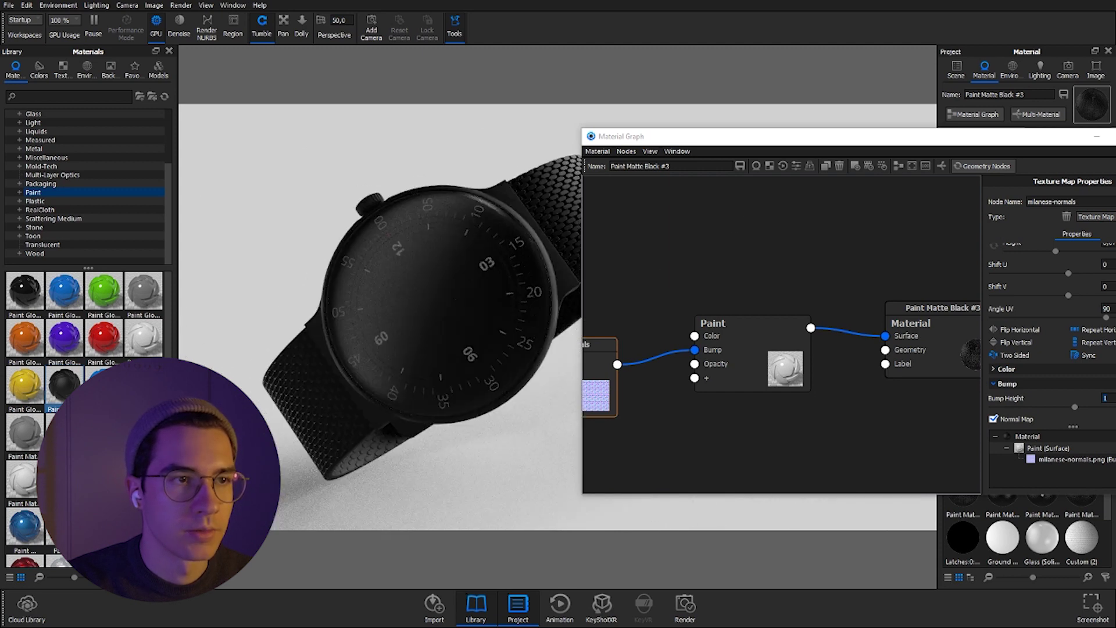